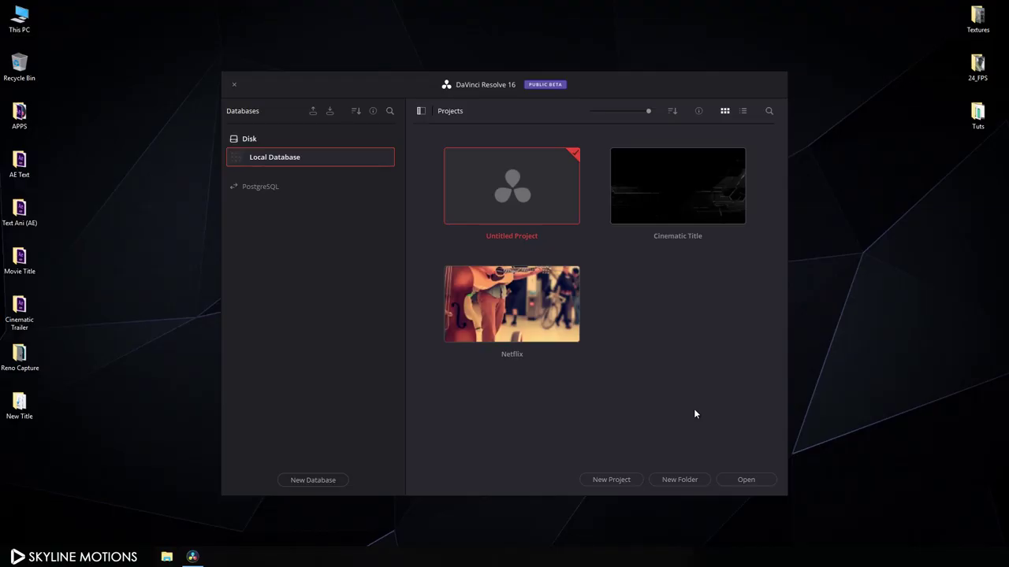
# Step: Create a new project named 'Title' and open it
pyautogui.click(613, 483)
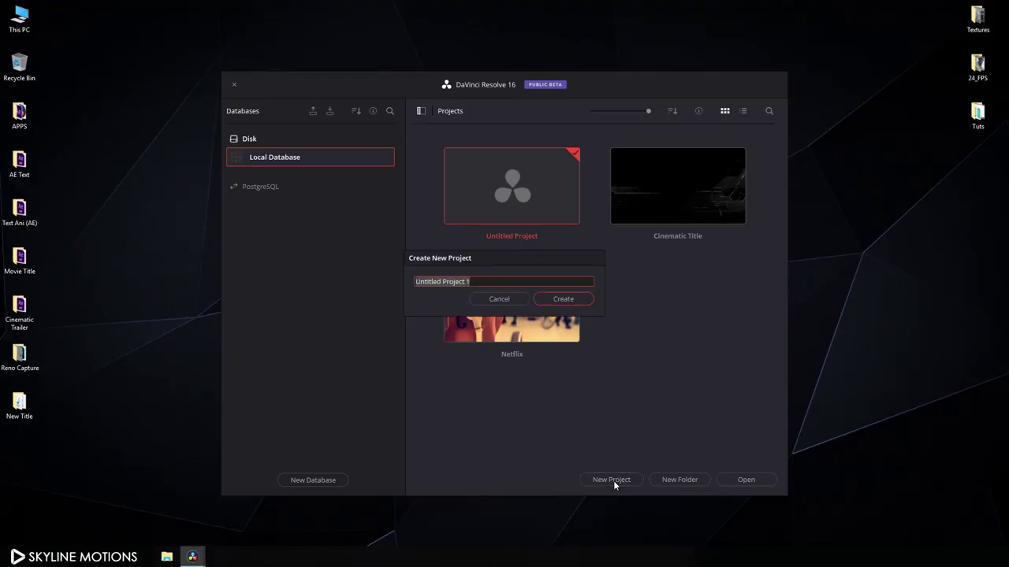
pyautogui.moveTo(492, 283); pyautogui.dragTo(400, 283)
pyautogui.write('Title')
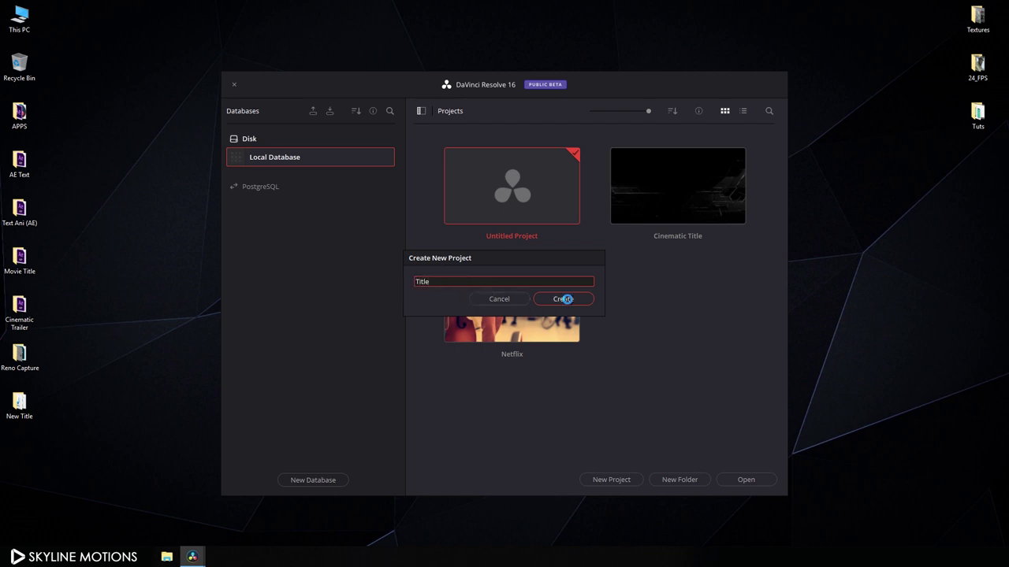
pyautogui.click(564, 299)
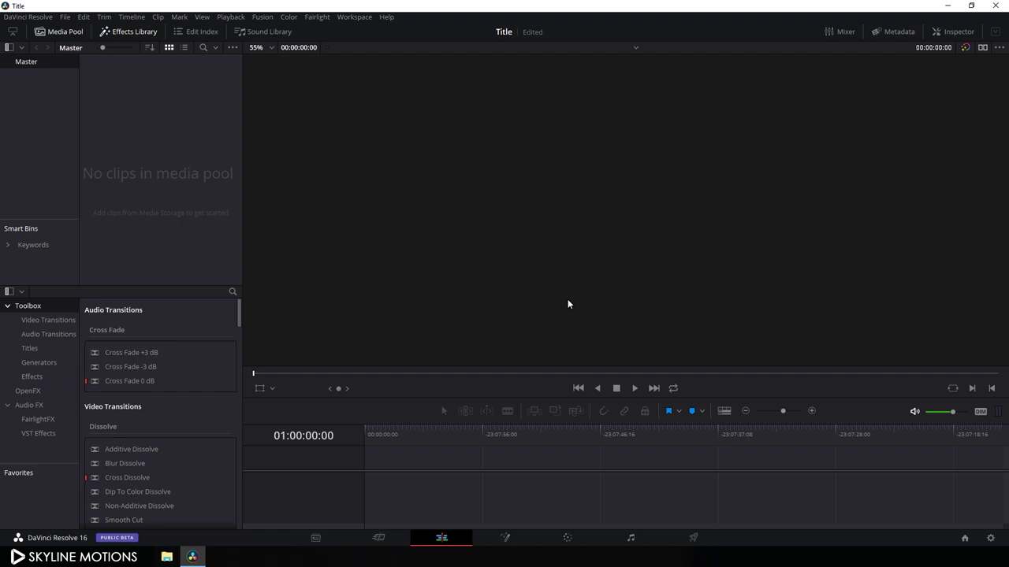
# Step: Set the timeline and playback frame rates to 30 fps in Project Settings and save
pyautogui.click(990, 538)
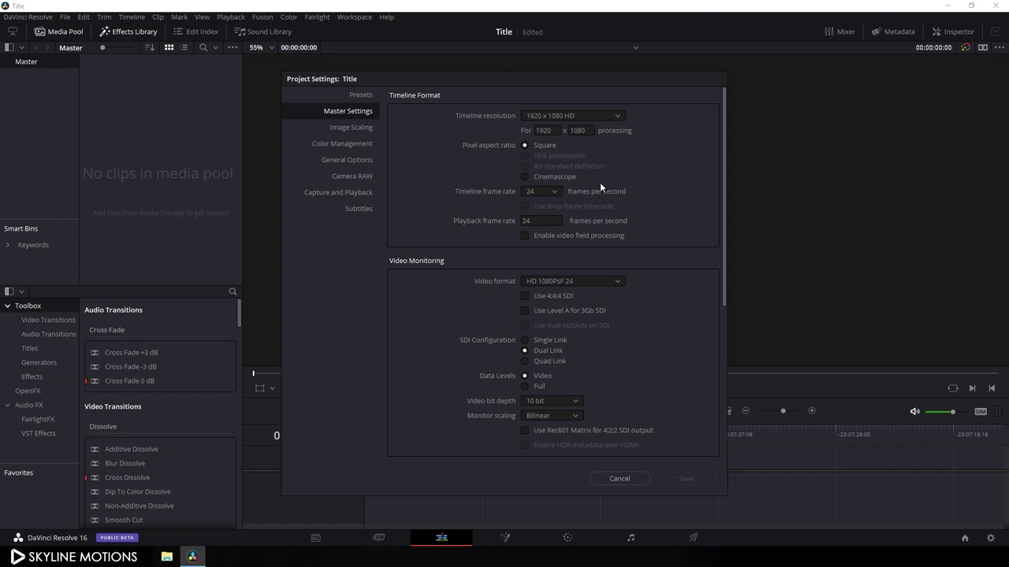
pyautogui.click(556, 191)
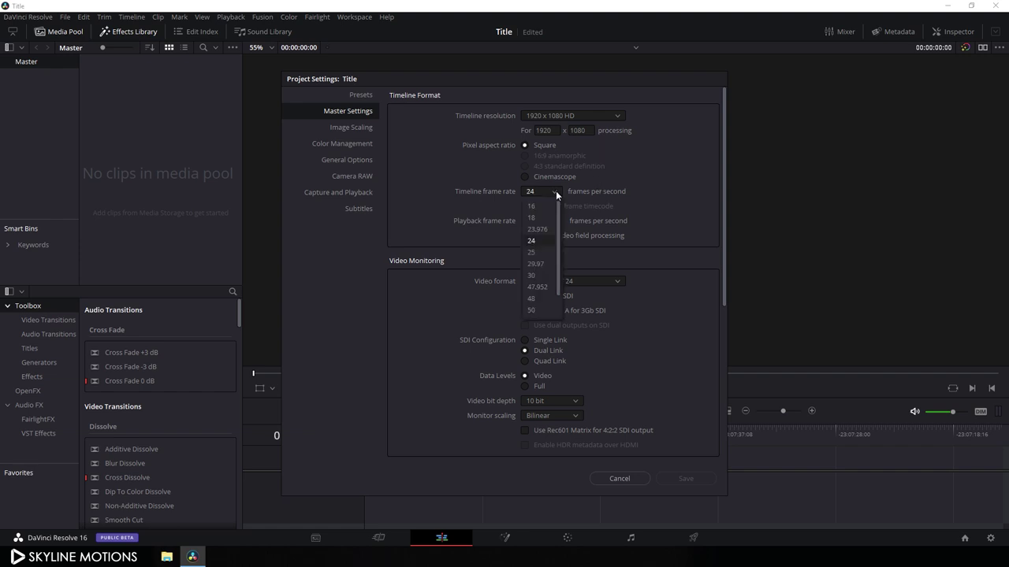
pyautogui.click(537, 277)
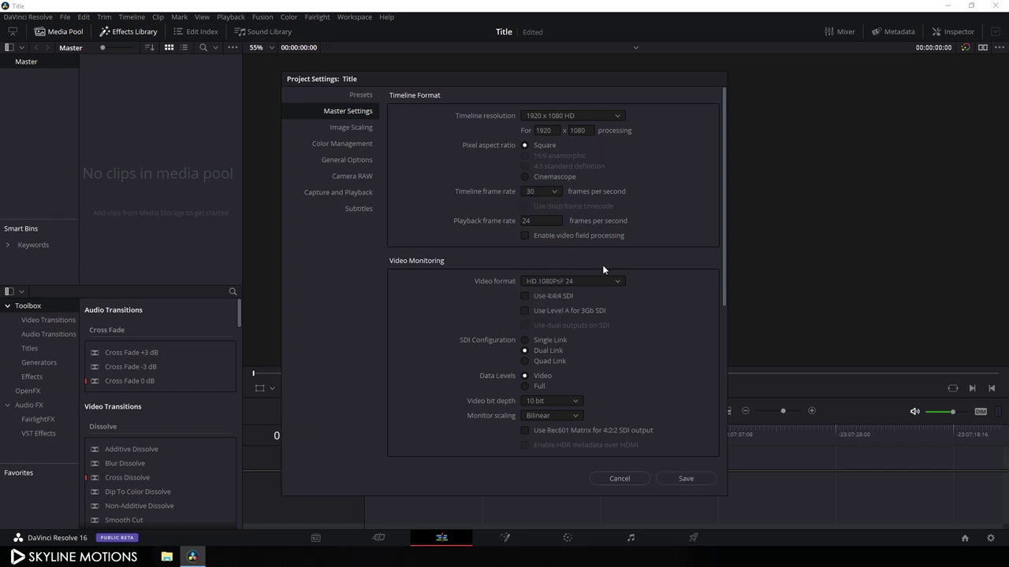
pyautogui.click(553, 221)
pyautogui.write('30')
pyautogui.click(671, 478)
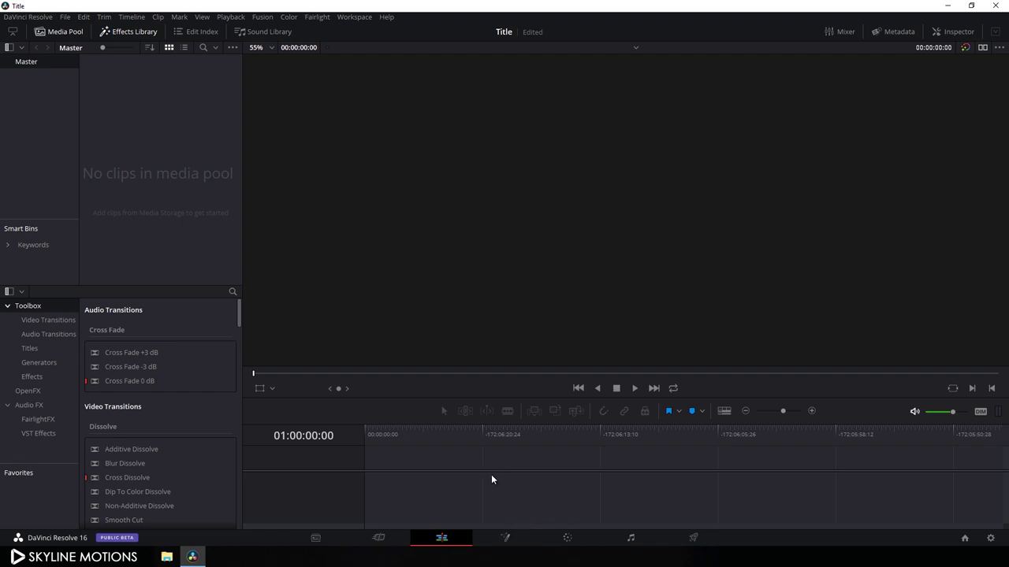
# Step: Create a new Fusion composition clip named 'Fusion Comp' in the media pool
pyautogui.rightClick(147, 117)
pyautogui.click(173, 164)
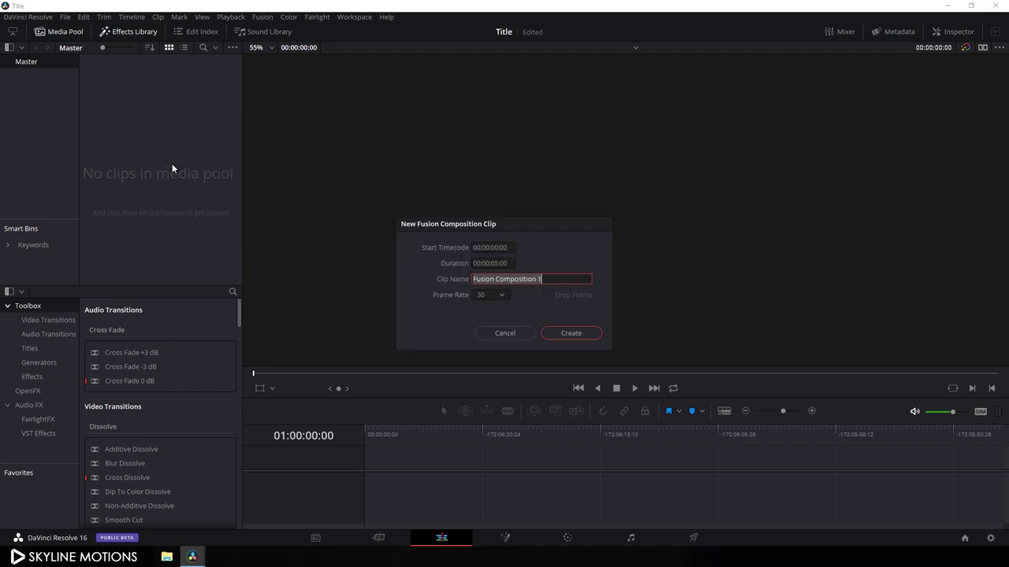
pyautogui.click(537, 280)
pyautogui.moveTo(537, 279); pyautogui.dragTo(514, 286)
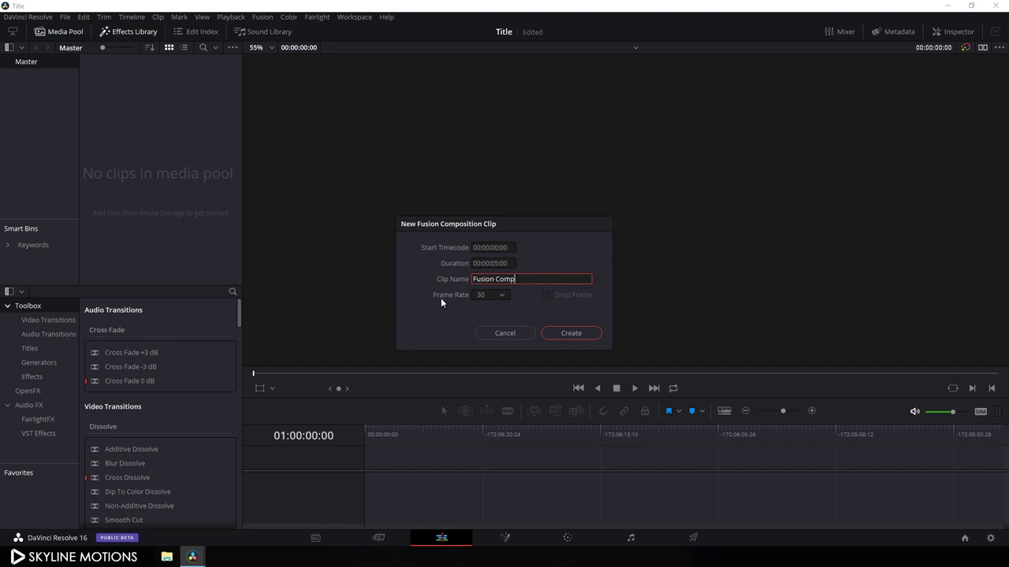
pyautogui.click(563, 332)
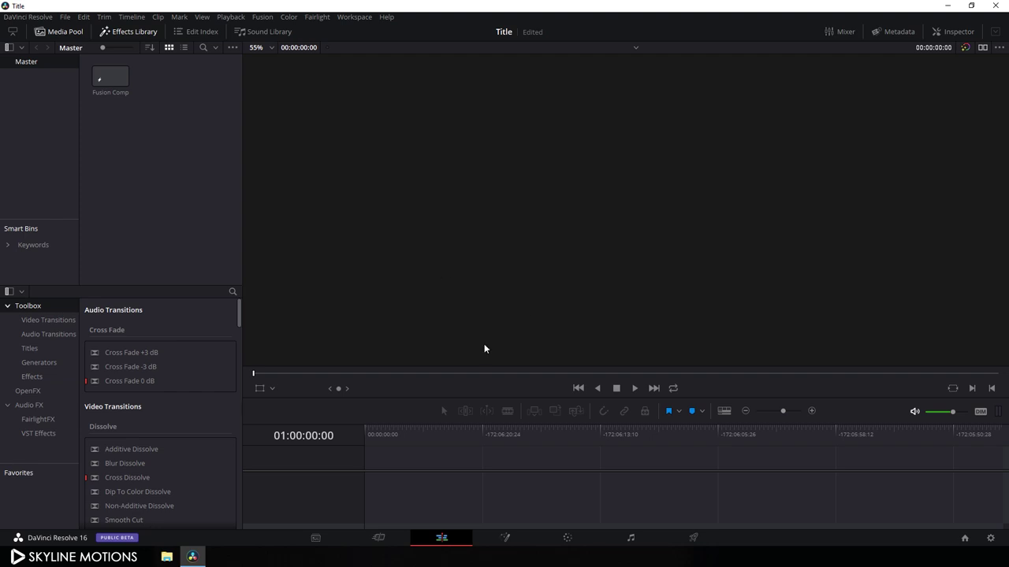
# Step: Place the Fusion Comp clip on a new timeline and open it on the Fusion page
pyautogui.moveTo(351, 409); pyautogui.dragTo(351, 345)
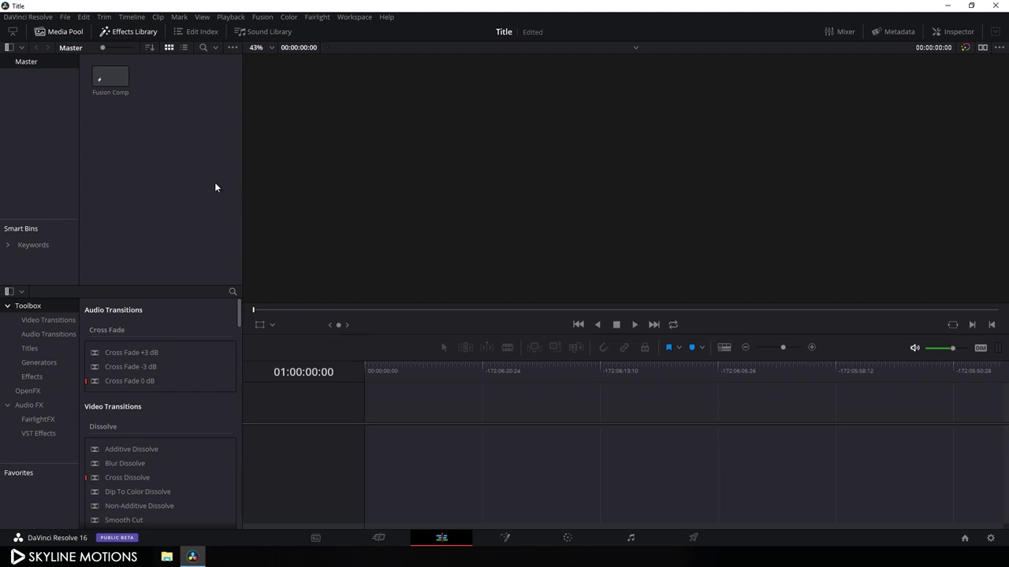
pyautogui.moveTo(116, 83); pyautogui.dragTo(344, 432)
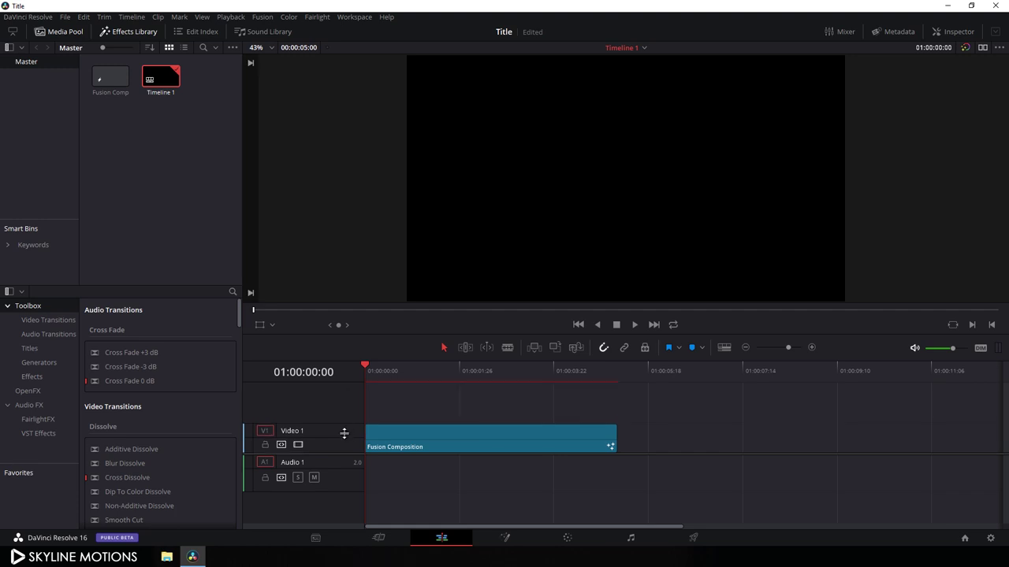
pyautogui.click(508, 541)
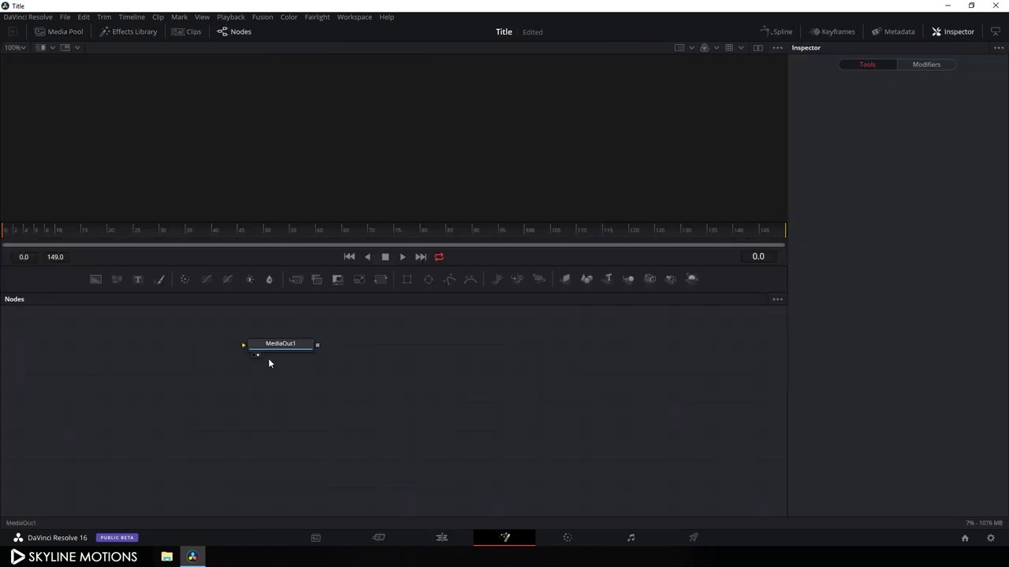
# Step: Add a Text1 node, show it in the viewer, and enter 'ANIMATION' as its styled text
pyautogui.moveTo(275, 349); pyautogui.dragTo(716, 449)
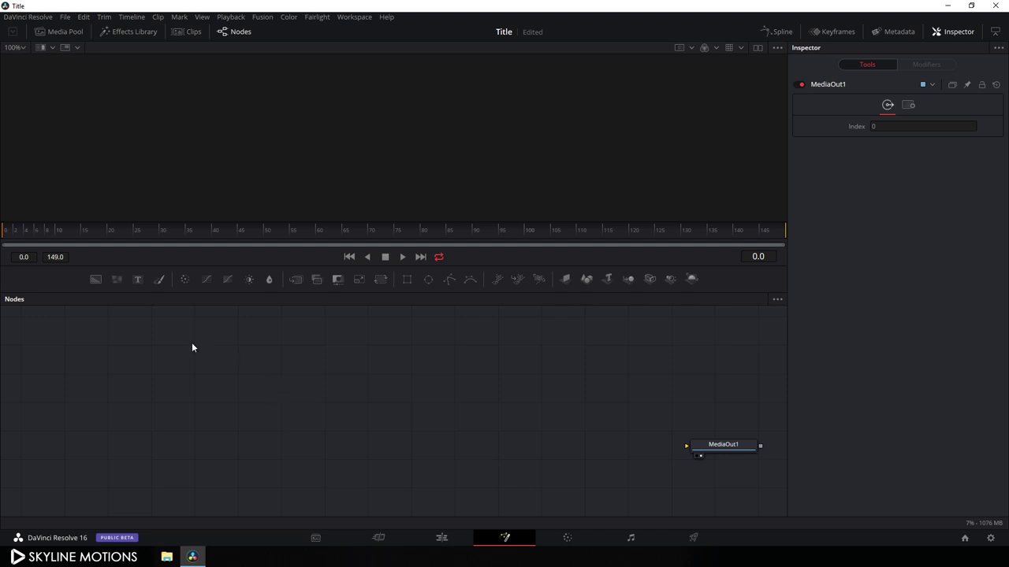
pyautogui.click(137, 279)
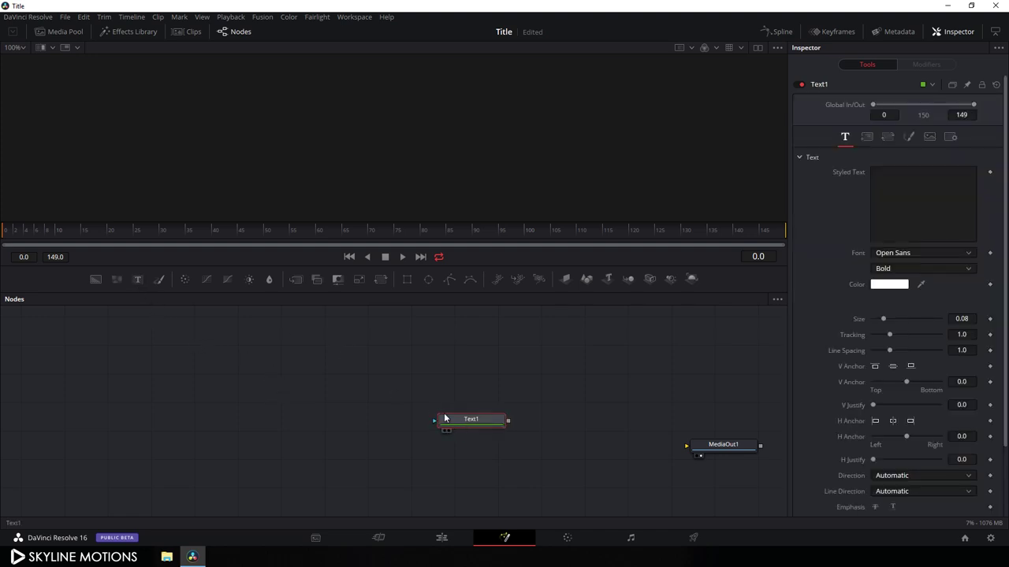
pyautogui.moveTo(445, 419); pyautogui.dragTo(332, 310)
pyautogui.moveTo(335, 180); pyautogui.dragTo(334, 131)
pyautogui.moveTo(491, 420); pyautogui.dragTo(387, 376)
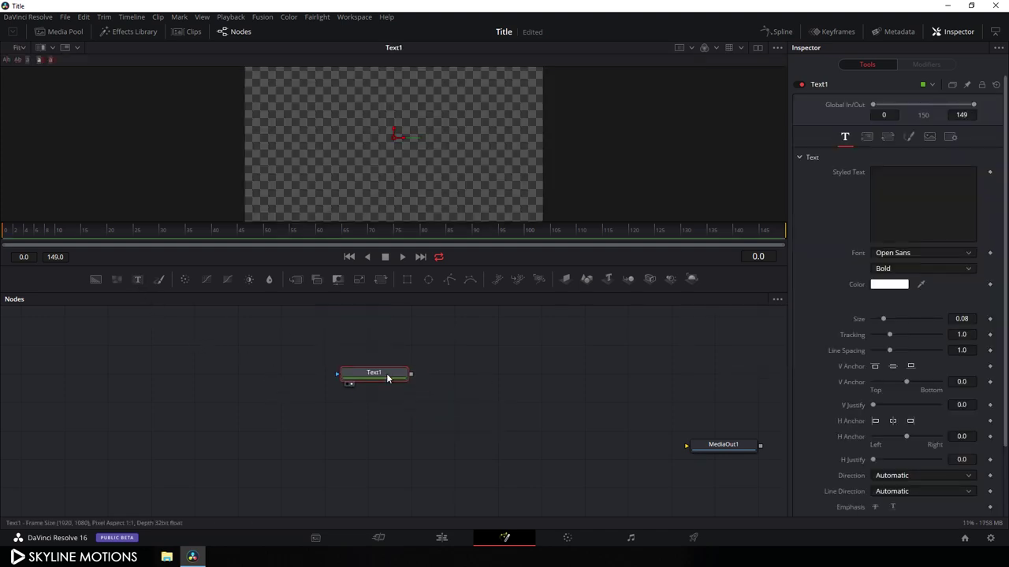
pyautogui.click(890, 188)
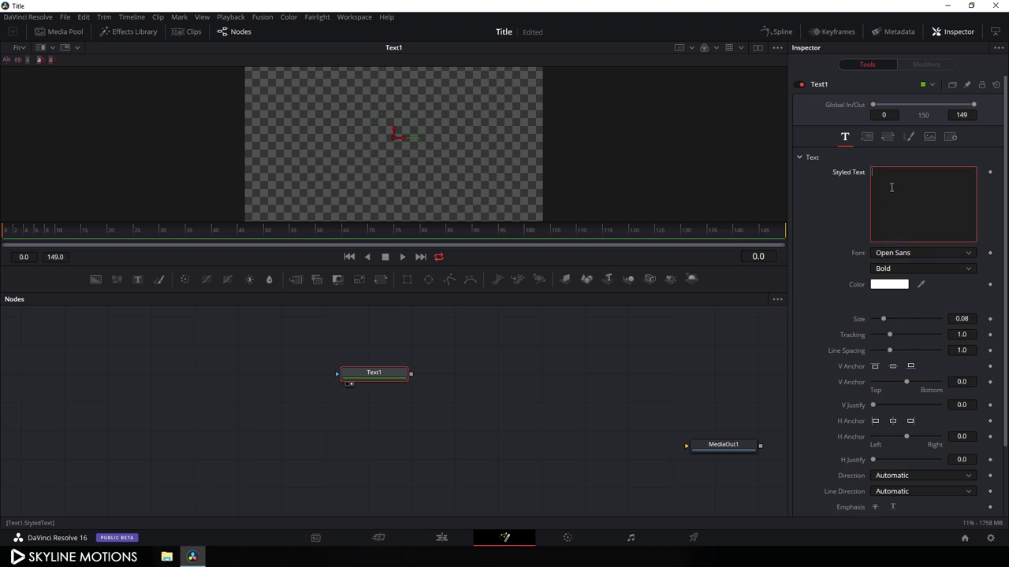
pyautogui.write('ANIMATION')
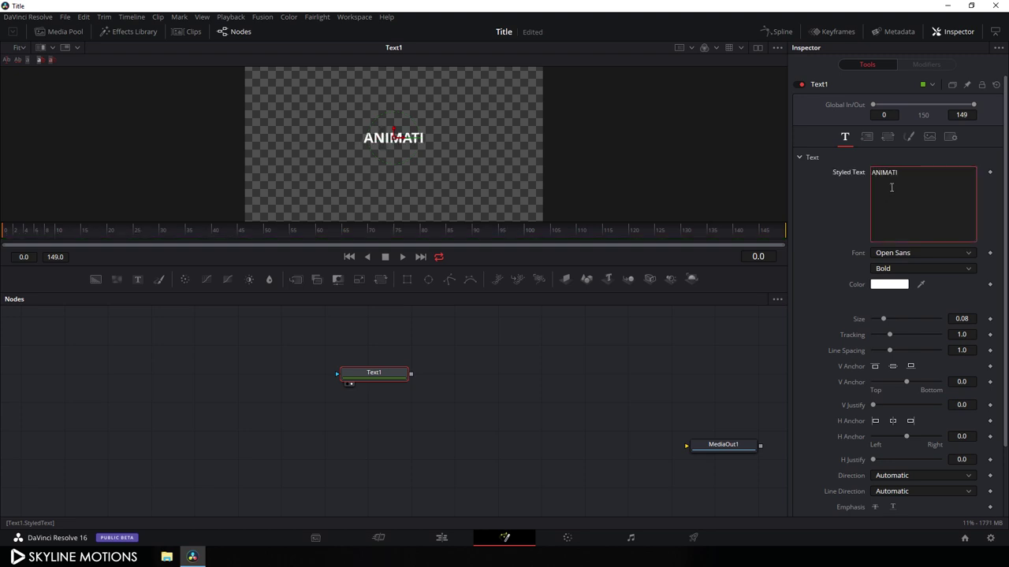
# Step: Set the title font to Century Gothic Regular with size 0.1
pyautogui.click(924, 254)
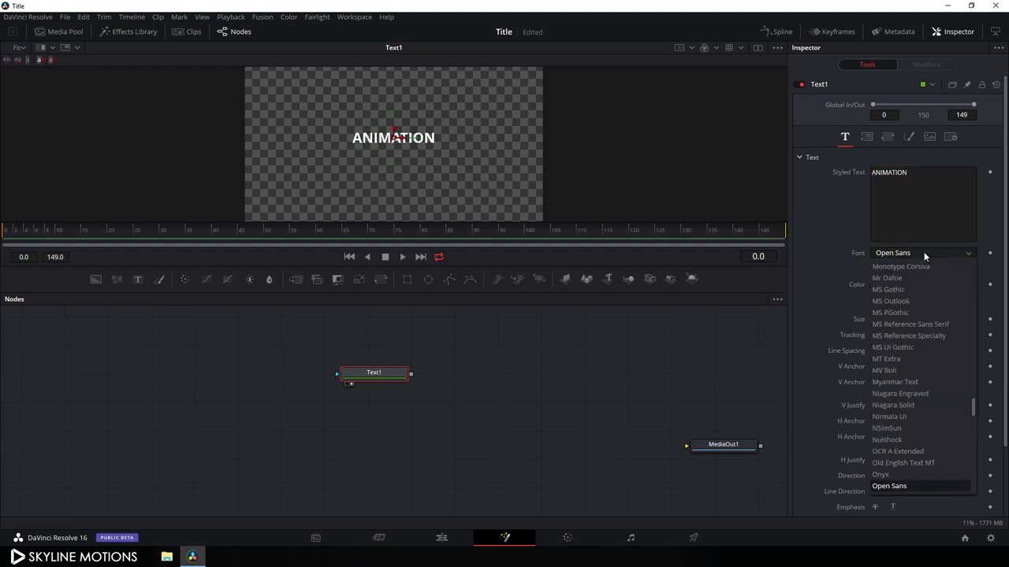
pyautogui.scroll(10, 933, 304)
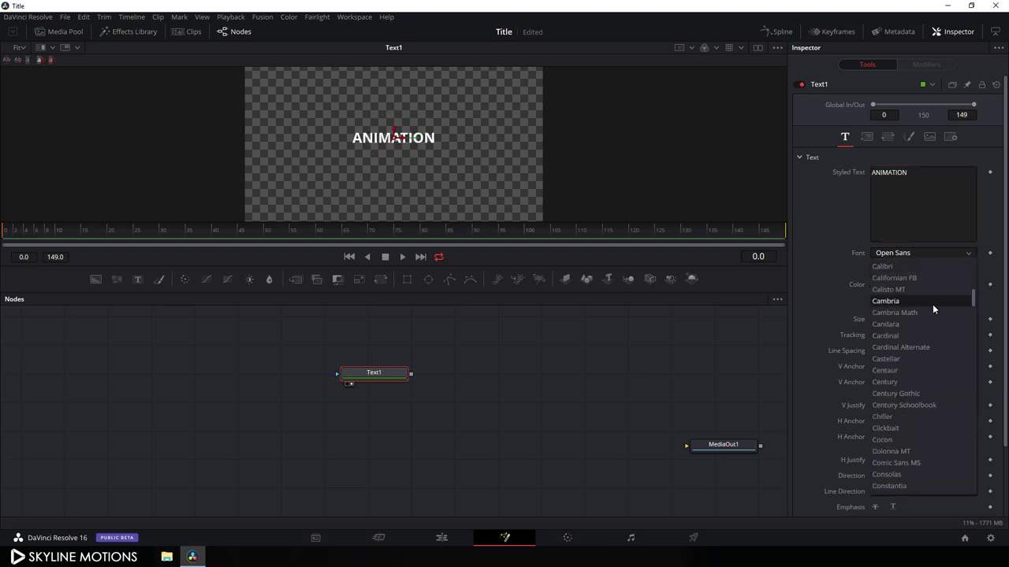
pyautogui.click(914, 394)
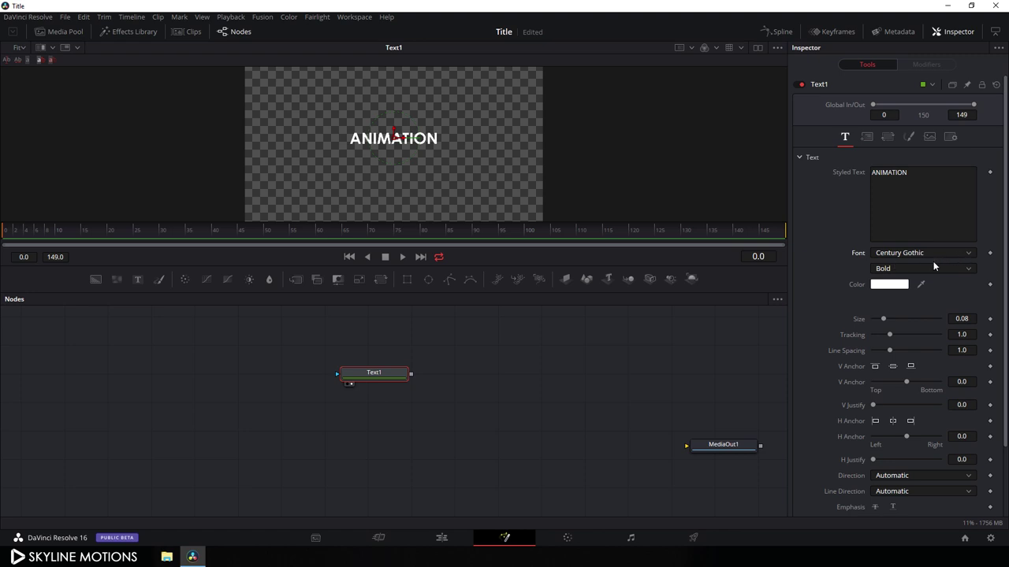
pyautogui.click(910, 268)
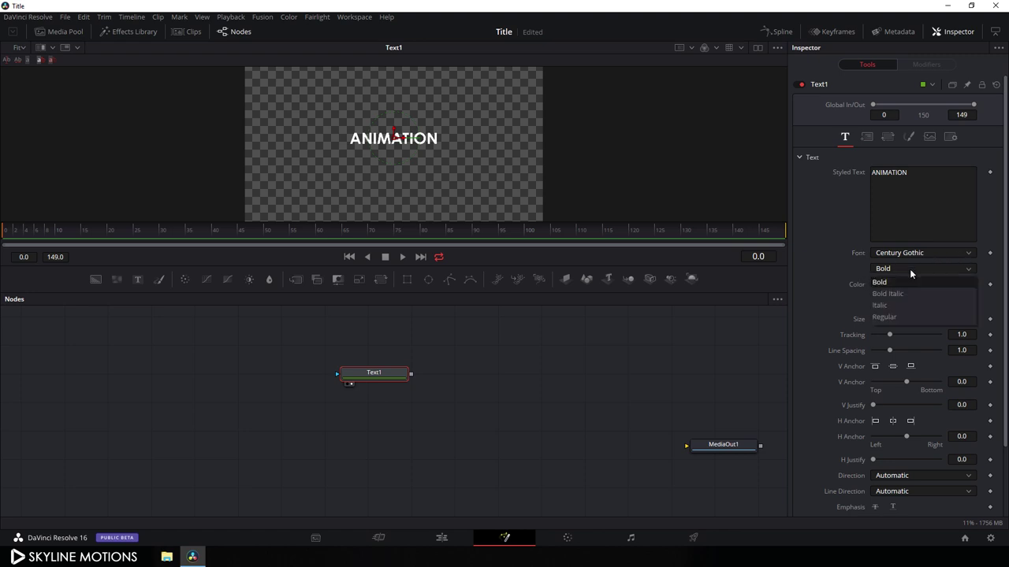
pyautogui.click(895, 318)
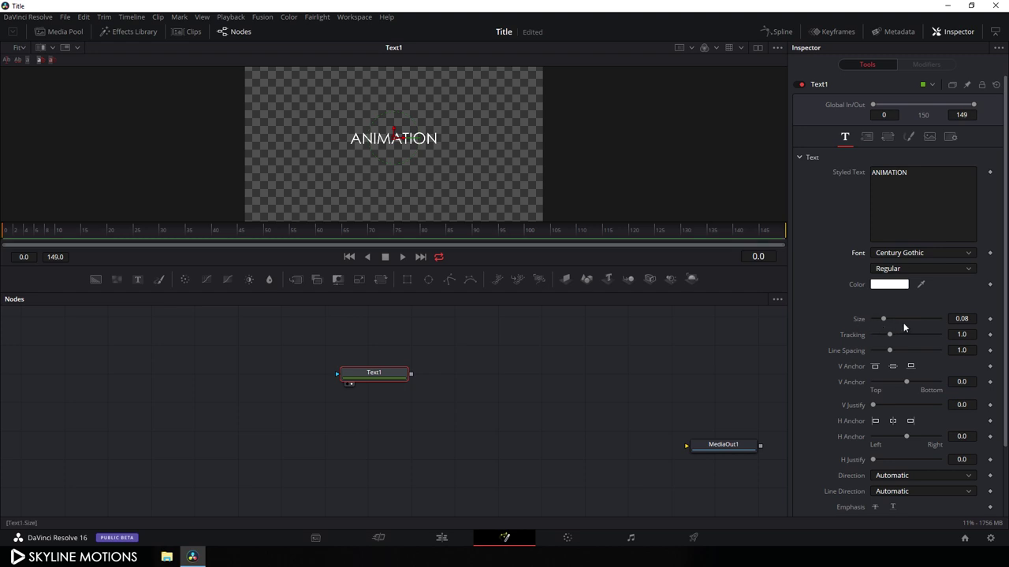
pyautogui.click(946, 322)
pyautogui.write('0.1')
pyautogui.press('Tab')
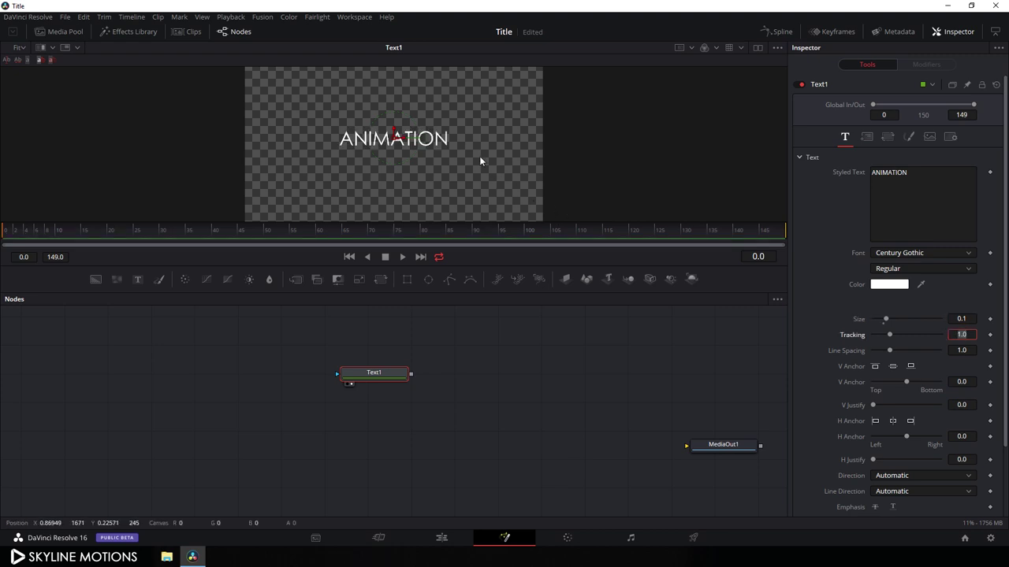
pyautogui.scroll(1, 482, 145)
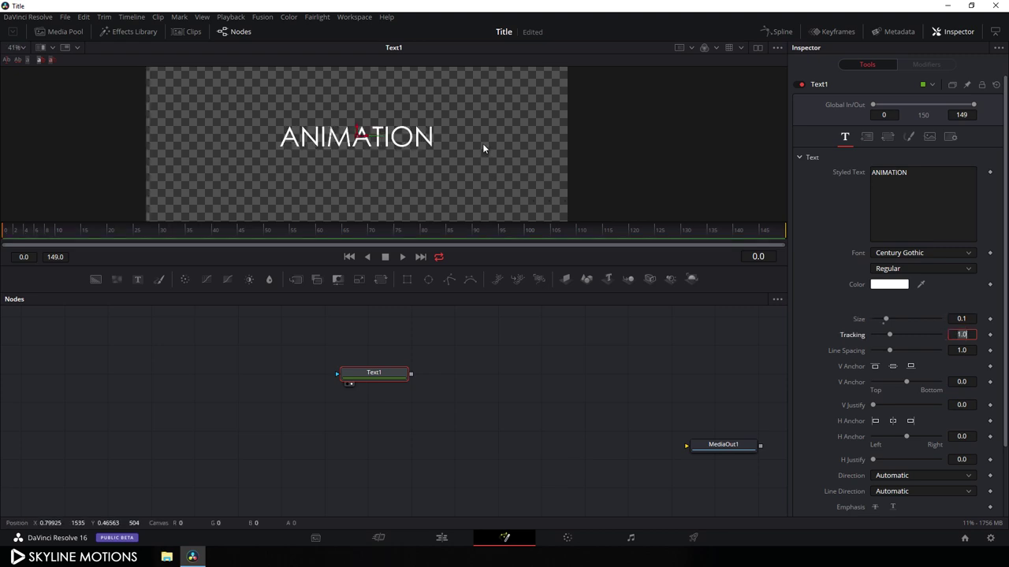
pyautogui.scroll(1, 482, 148)
pyautogui.moveTo(444, 135); pyautogui.dragTo(552, 150)
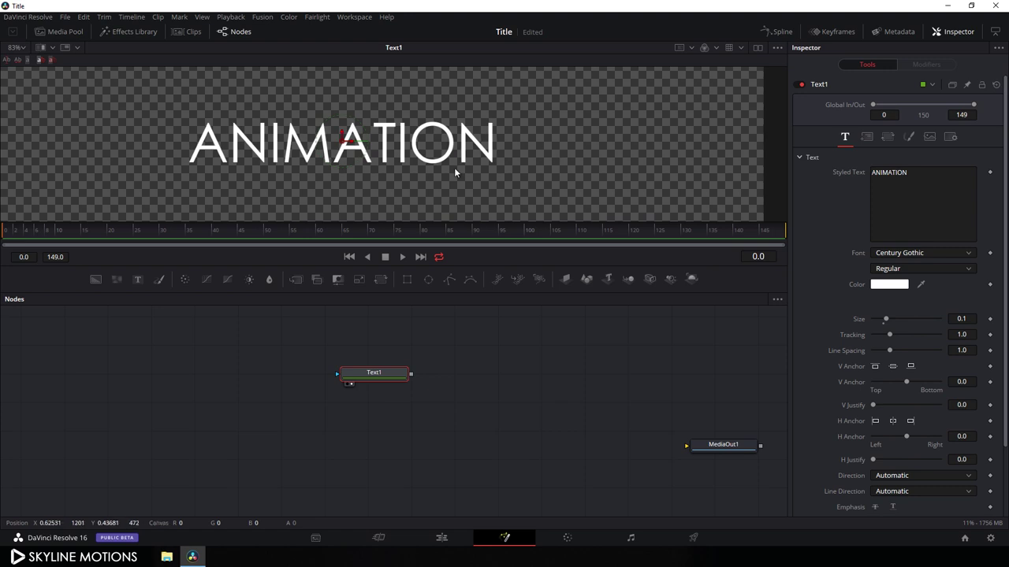
# Step: Make Text1's fill a gradient from dark grey (Value 0.276) to white, sliding the white stop toward the middle
pyautogui.click(908, 137)
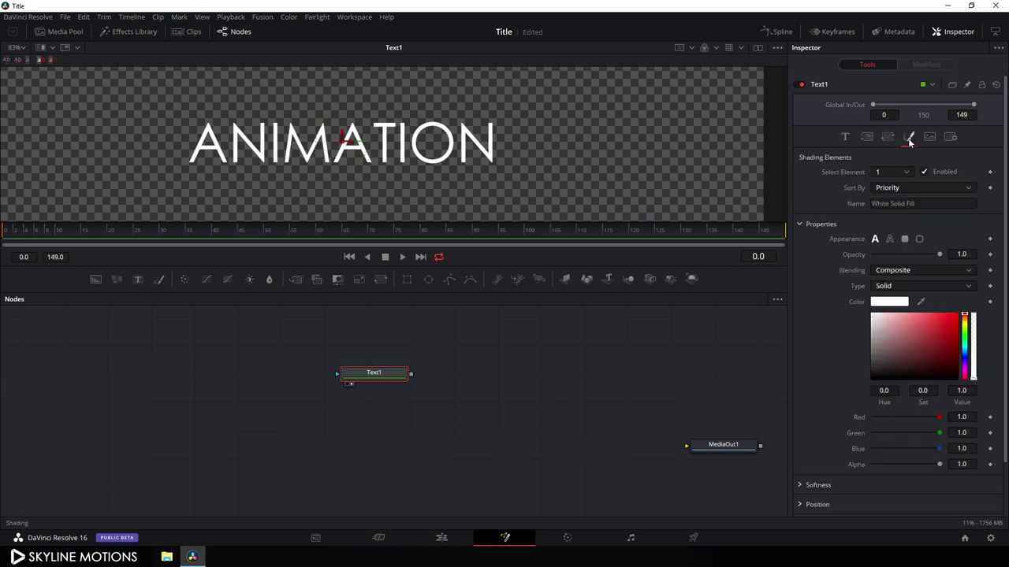
pyautogui.click(914, 284)
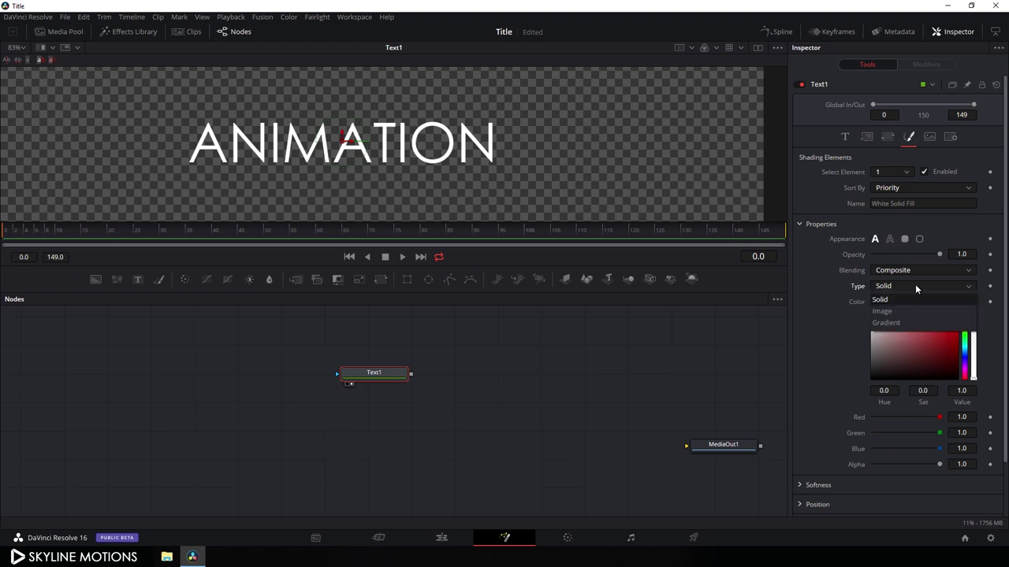
pyautogui.click(895, 323)
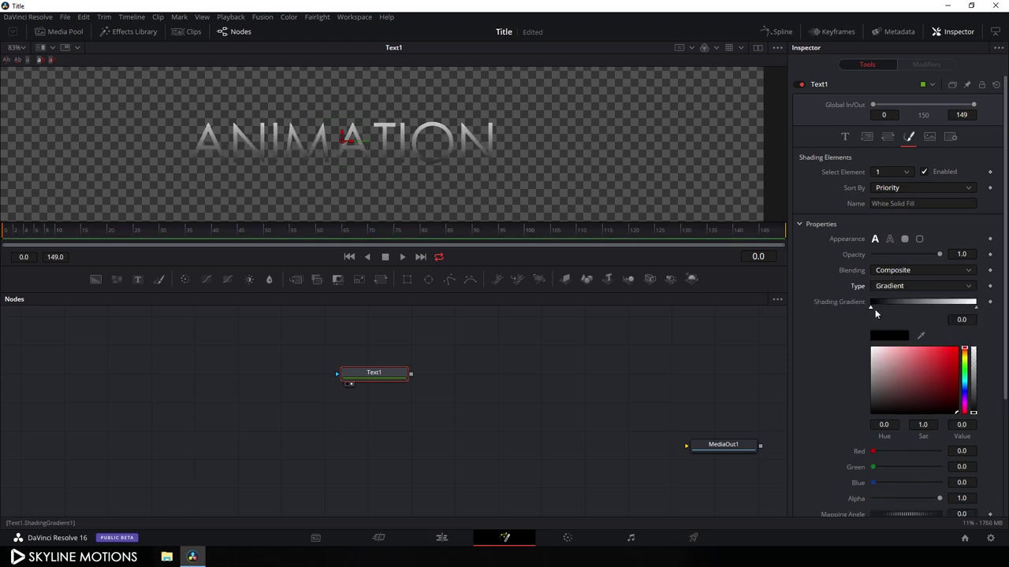
pyautogui.click(872, 393)
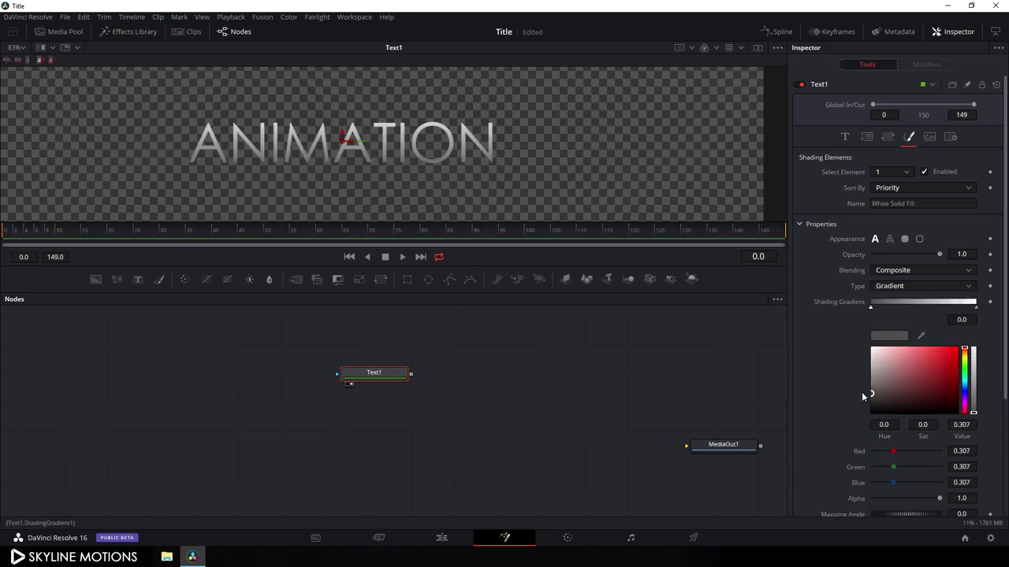
pyautogui.moveTo(863, 396); pyautogui.dragTo(852, 399)
pyautogui.moveTo(976, 306); pyautogui.dragTo(945, 310)
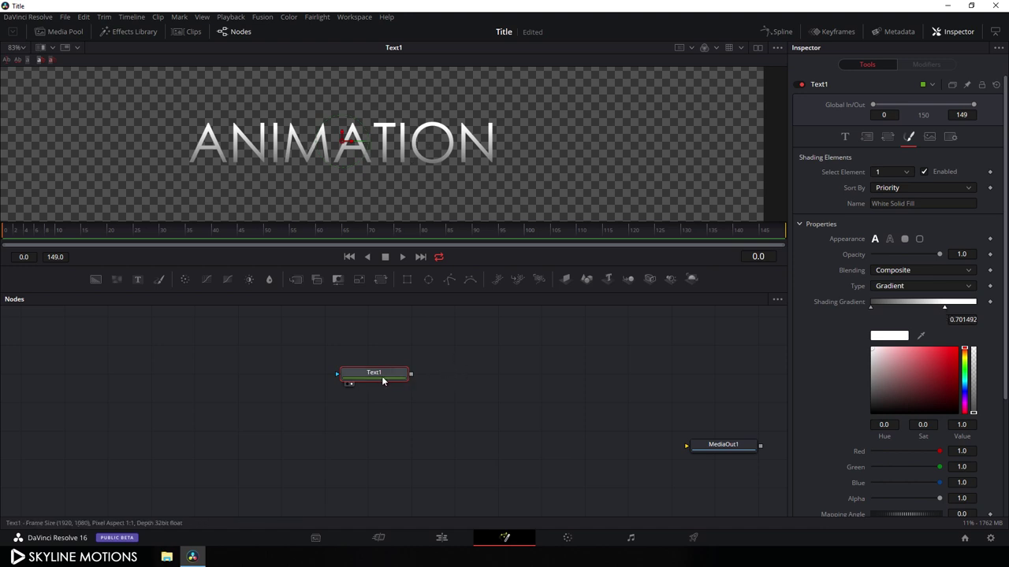
pyautogui.moveTo(381, 378); pyautogui.dragTo(297, 383)
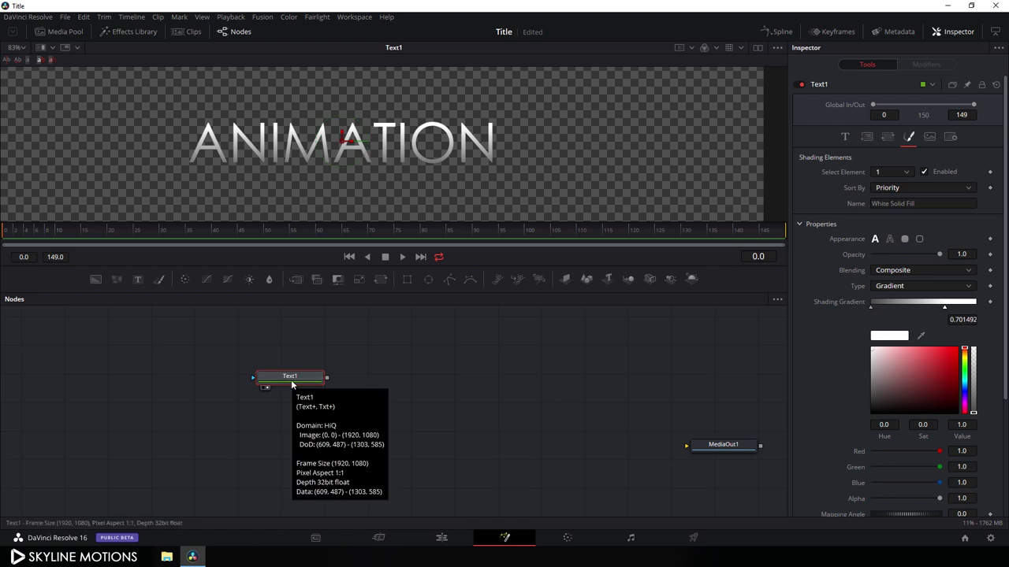
pyautogui.click(366, 365)
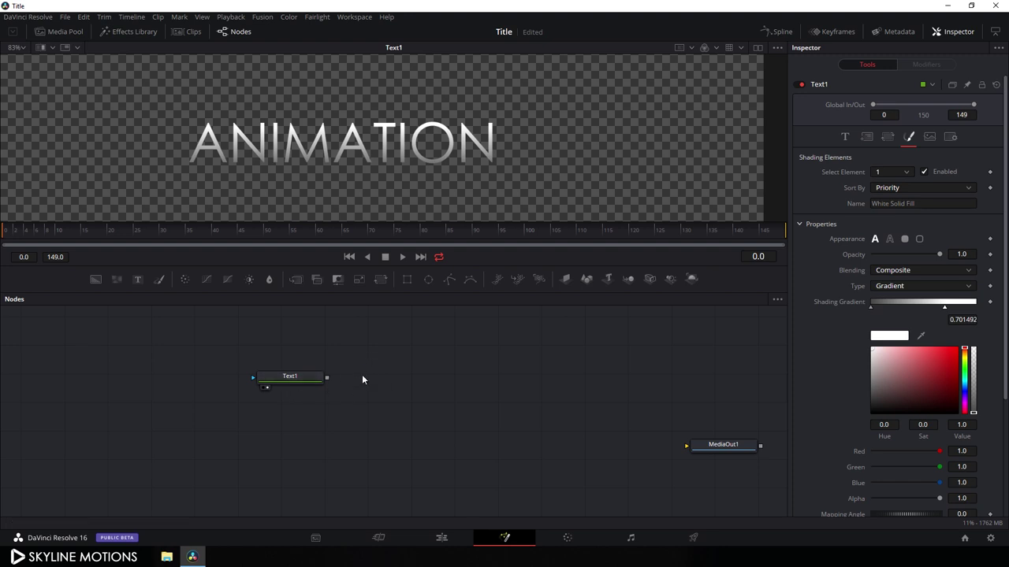
# Step: Paste an instance of Text1 and connect both Text1 and Instance_Text1 into a new Merge1 node, viewed in the viewer
pyautogui.rightClick(372, 321)
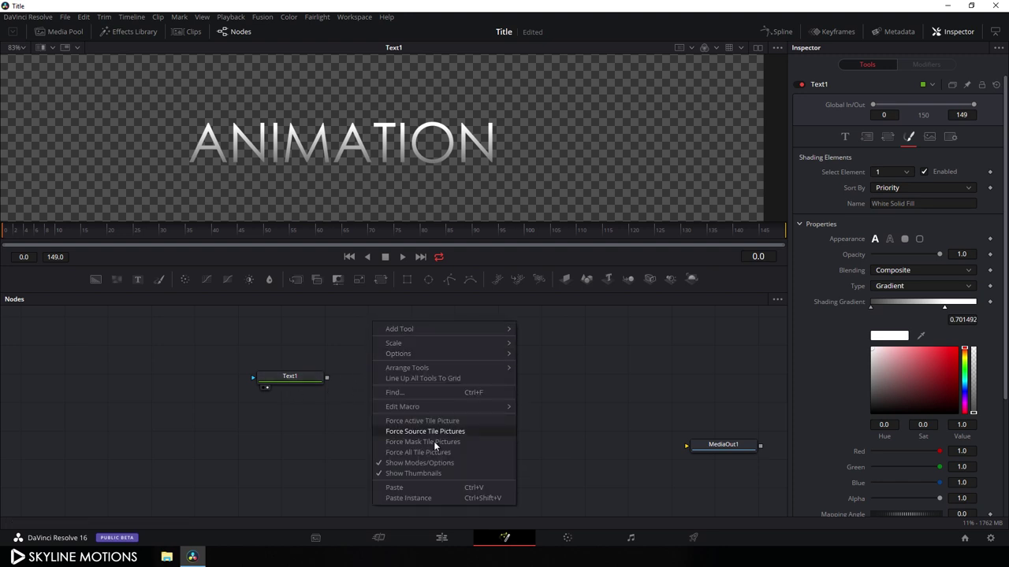
pyautogui.click(413, 497)
pyautogui.moveTo(379, 341); pyautogui.dragTo(311, 432)
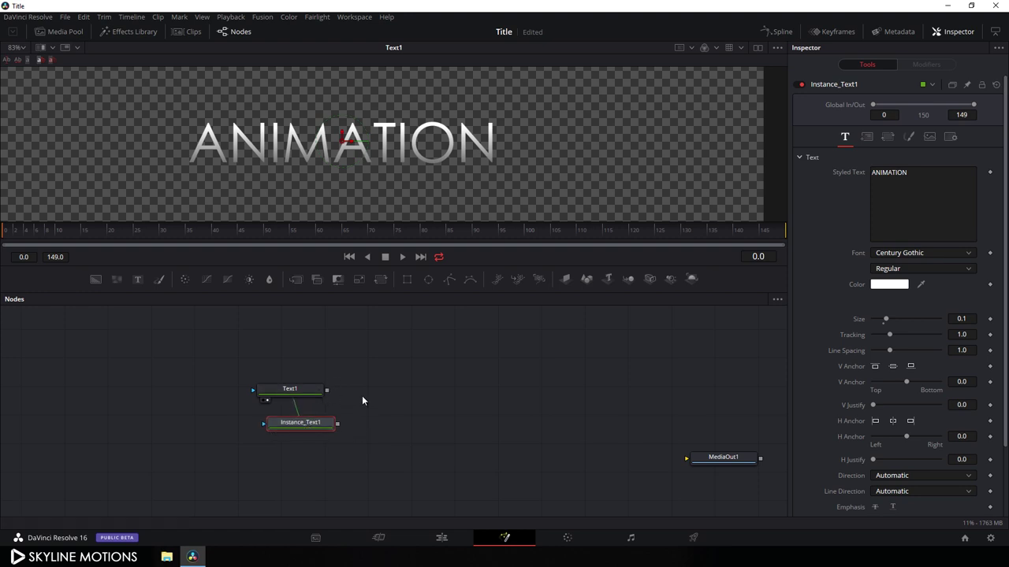
pyautogui.moveTo(295, 281); pyautogui.dragTo(340, 361)
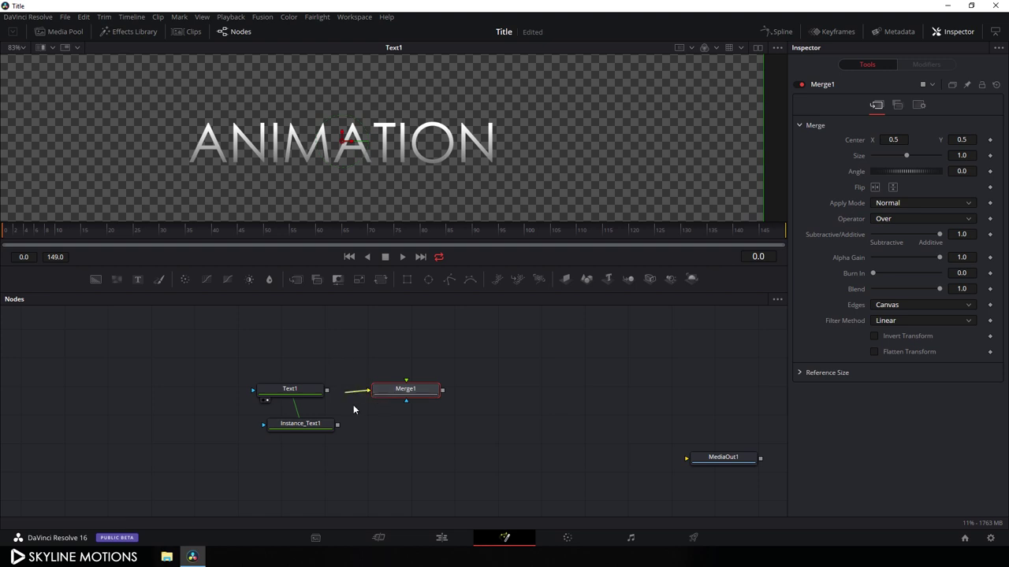
pyautogui.moveTo(353, 406); pyautogui.dragTo(316, 427)
pyautogui.moveTo(406, 380); pyautogui.dragTo(295, 386)
pyautogui.moveTo(415, 391); pyautogui.dragTo(398, 378)
pyautogui.press('1')
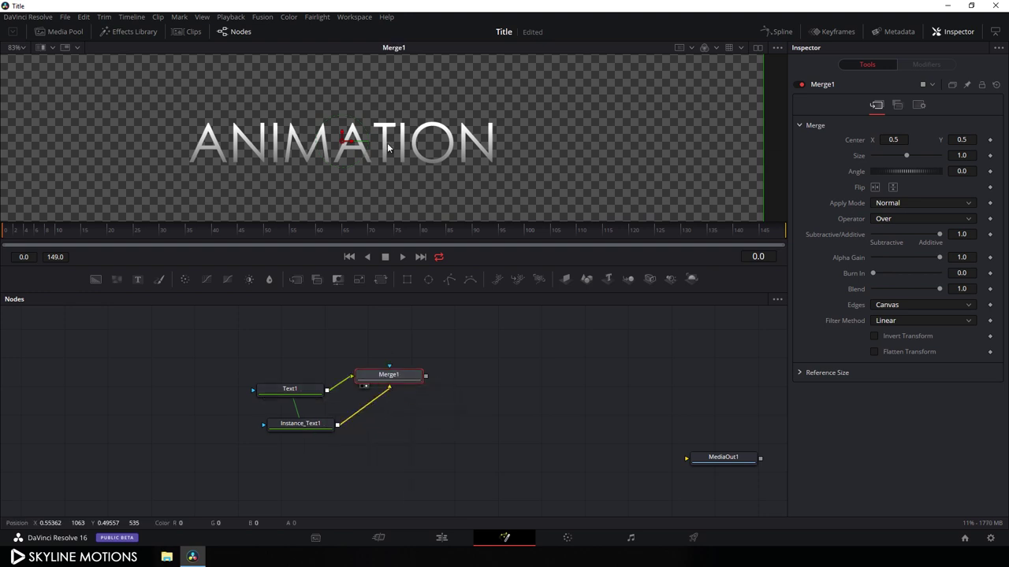
# Step: Arrange the nodes to the grid, tucking Instance_Text1 under Text1, and select Instance_Text1
pyautogui.rightClick(434, 409)
pyautogui.moveTo(462, 275)
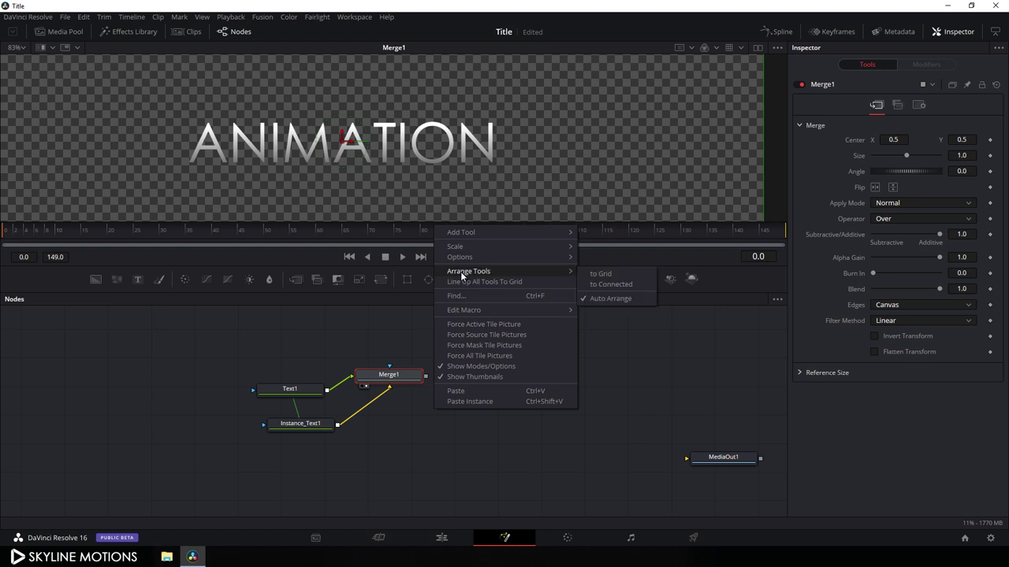
pyautogui.click(583, 274)
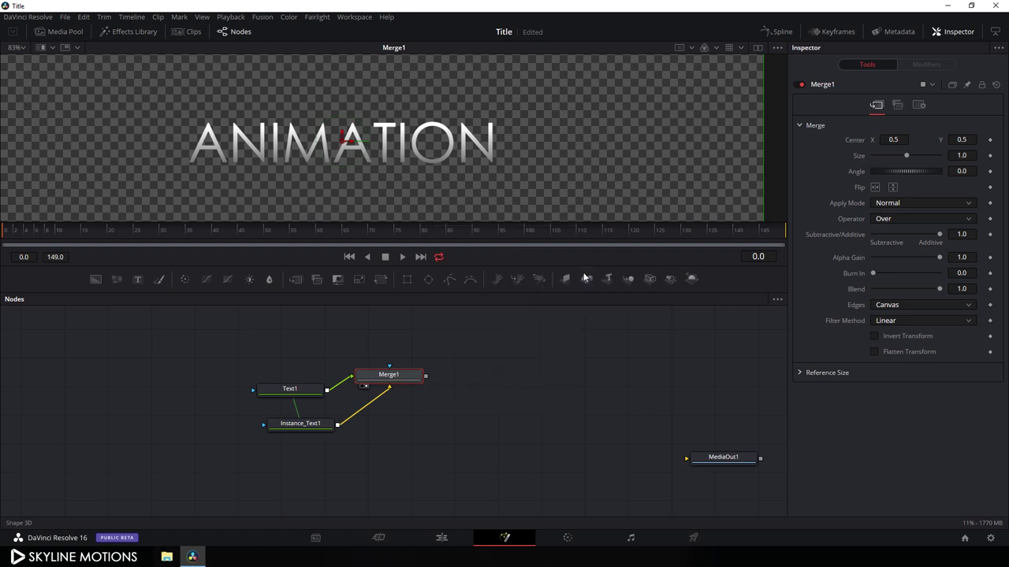
pyautogui.moveTo(309, 389); pyautogui.dragTo(299, 384)
pyautogui.moveTo(386, 377); pyautogui.dragTo(367, 387)
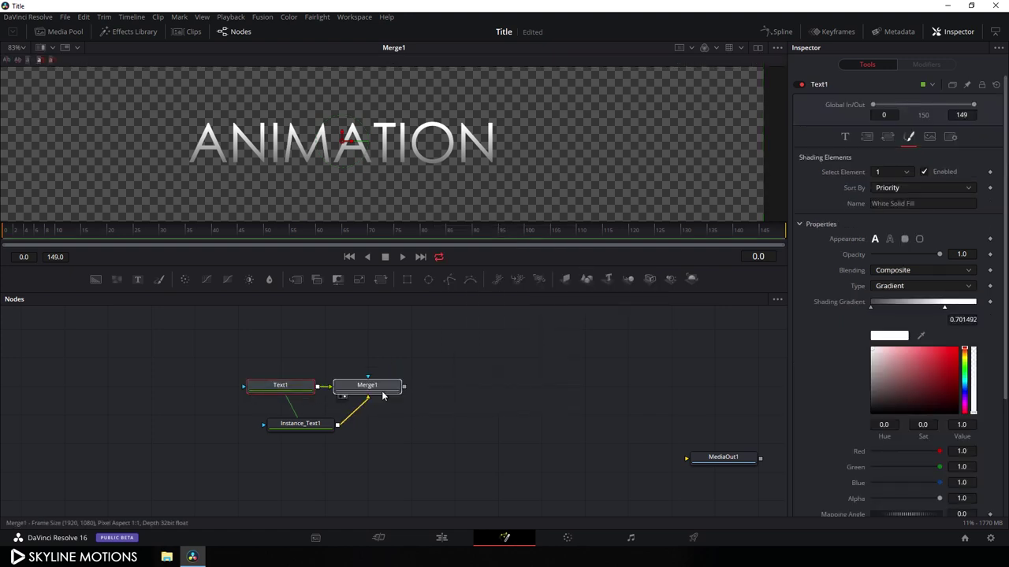
pyautogui.moveTo(330, 424); pyautogui.dragTo(333, 425)
pyautogui.click(344, 427)
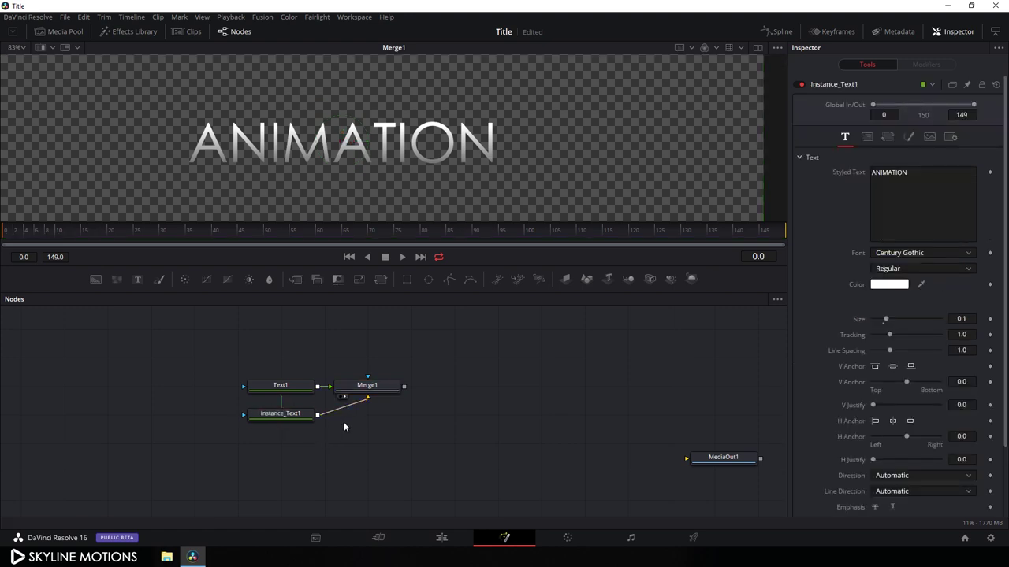
pyautogui.click(279, 419)
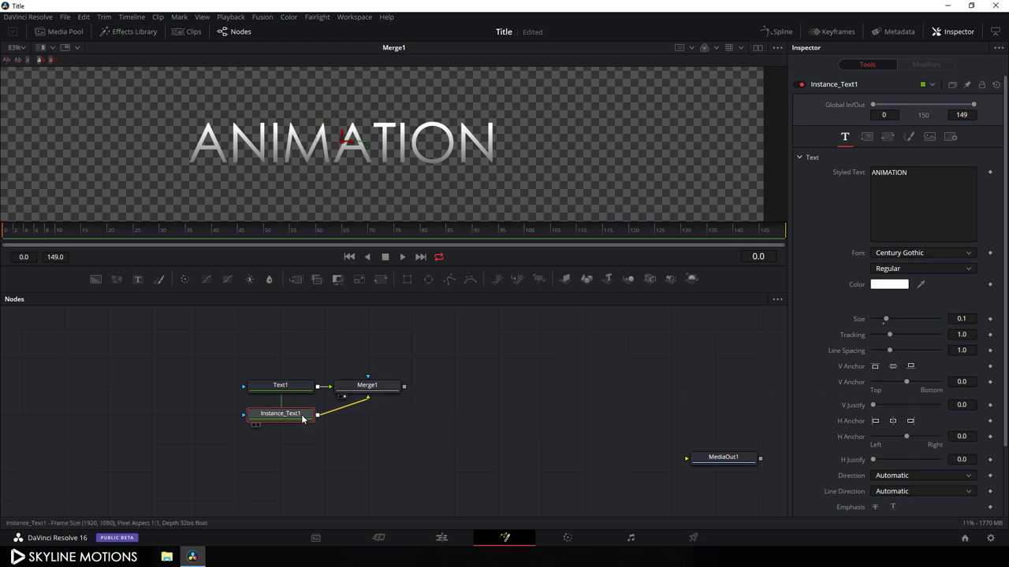
pyautogui.moveTo(291, 420)
pyautogui.mouseDown()
pyautogui.moveTo(248, 420)
pyautogui.moveTo(290, 420)
pyautogui.mouseUp()
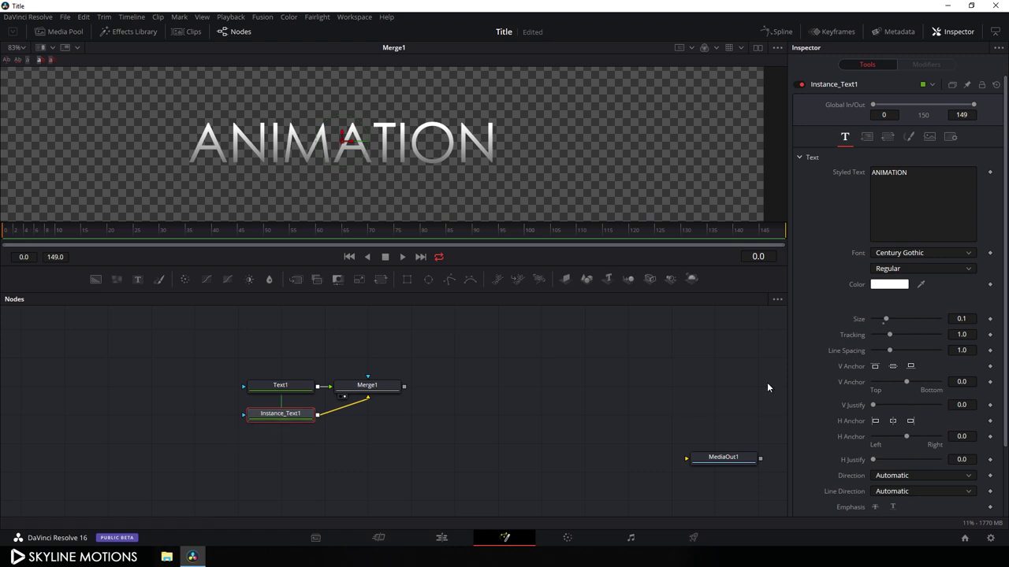
# Step: Deinstance Instance_Text1's Tracking, set it to 0.995, and keyframe it at frame 0
pyautogui.rightClick(844, 335)
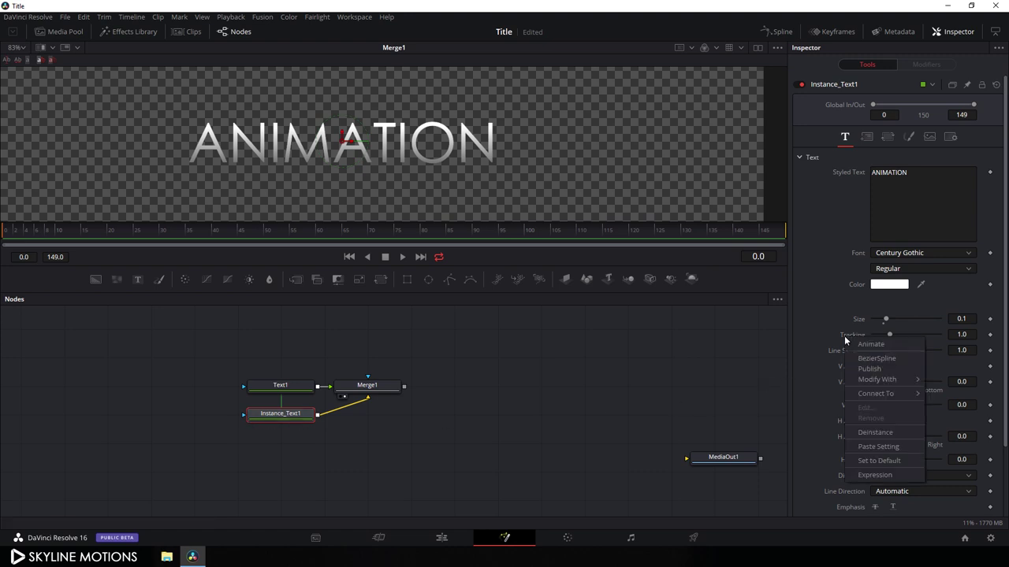
pyautogui.click(870, 432)
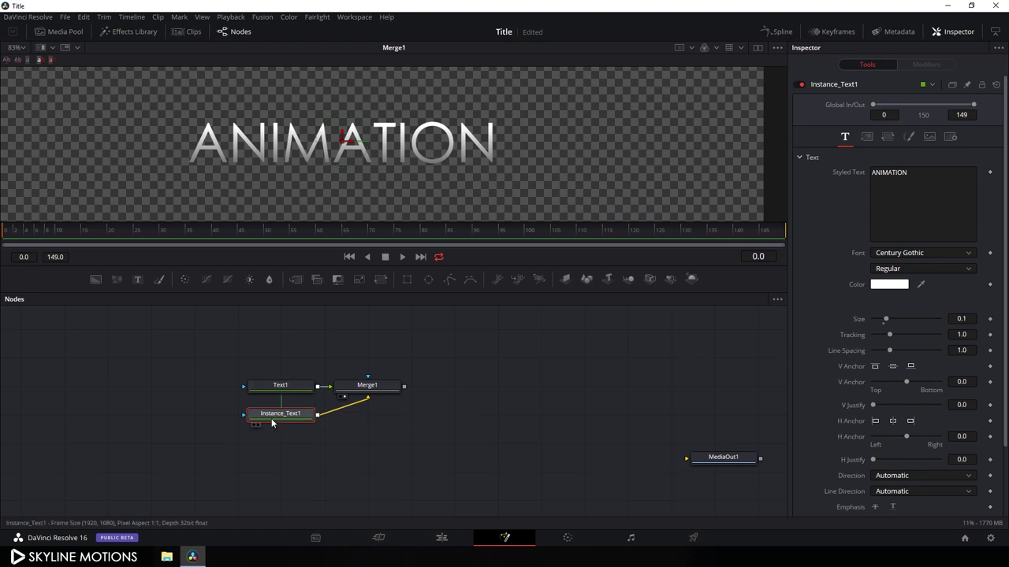
pyautogui.moveTo(231, 237); pyautogui.dragTo(2, 240)
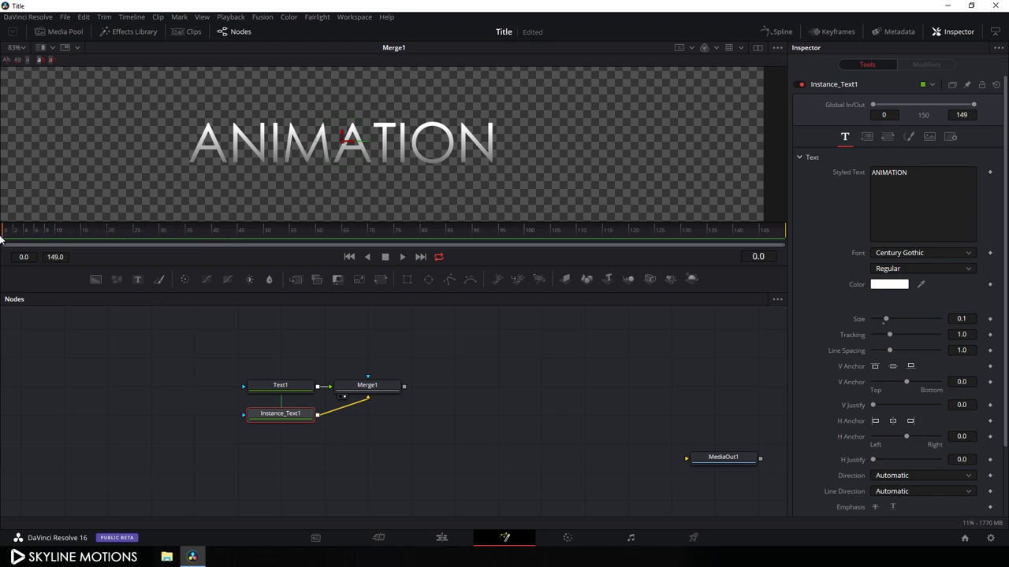
pyautogui.click(953, 335)
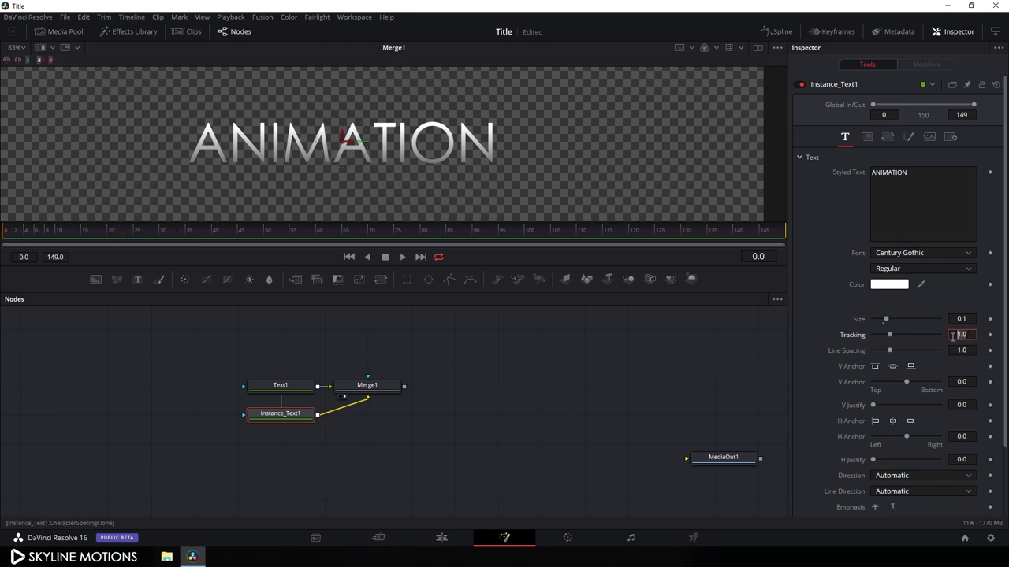
pyautogui.write('0.995')
pyautogui.press('Tab')
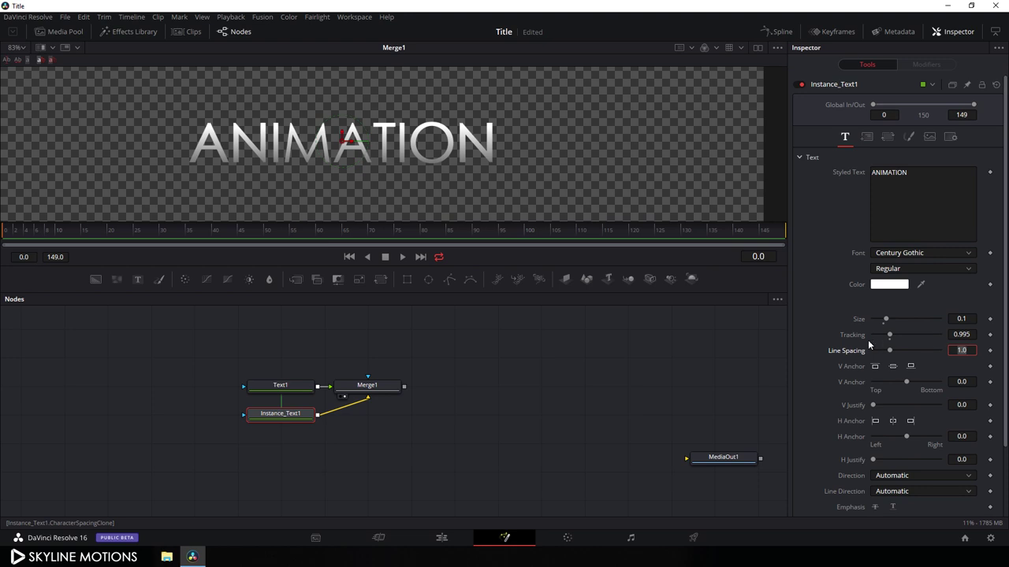
pyautogui.click(287, 421)
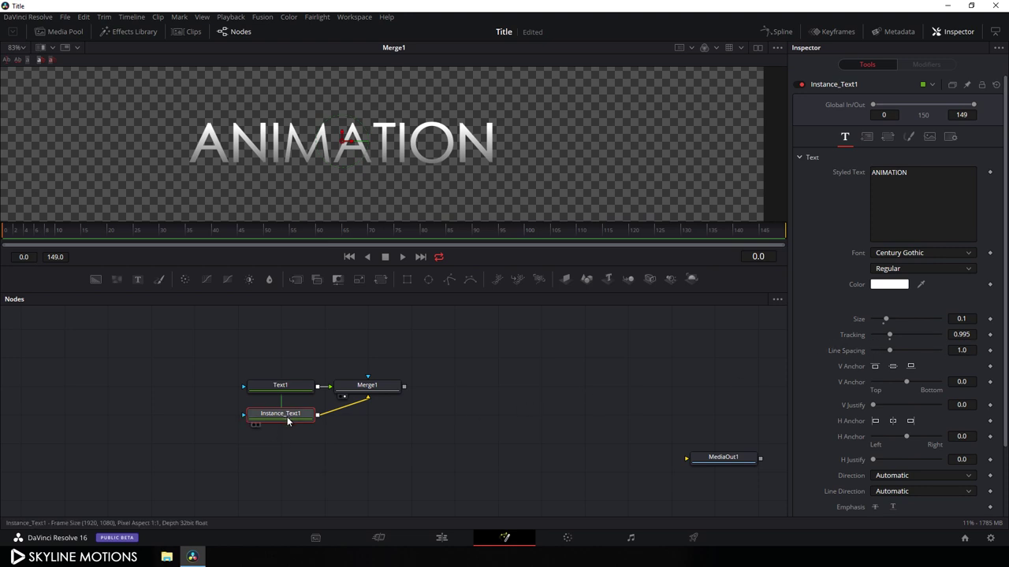
pyautogui.rightClick(852, 336)
pyautogui.click(863, 345)
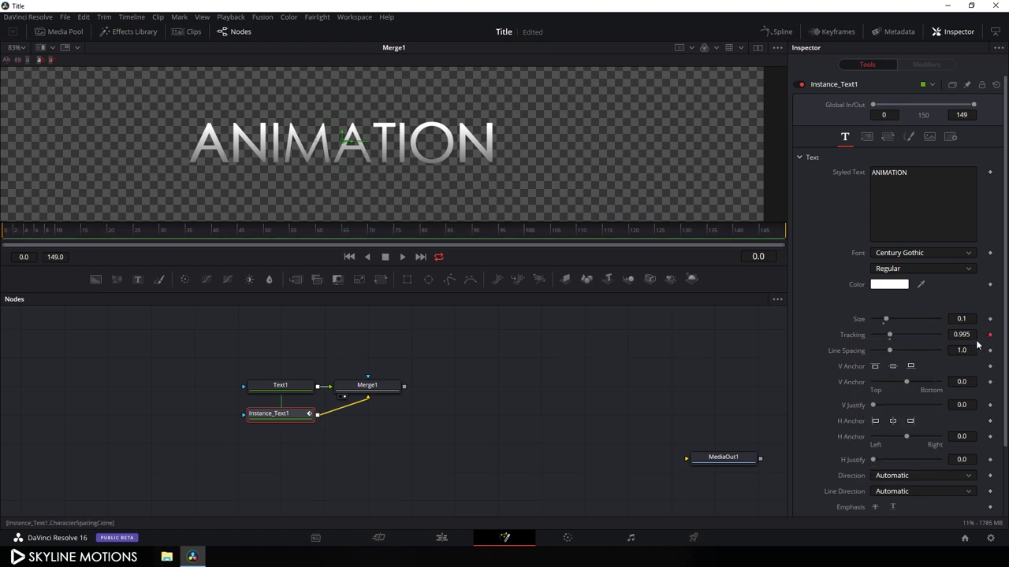
# Step: Keyframe Text1's Tracking and set it to 1.4 at the last frame
pyautogui.click(286, 387)
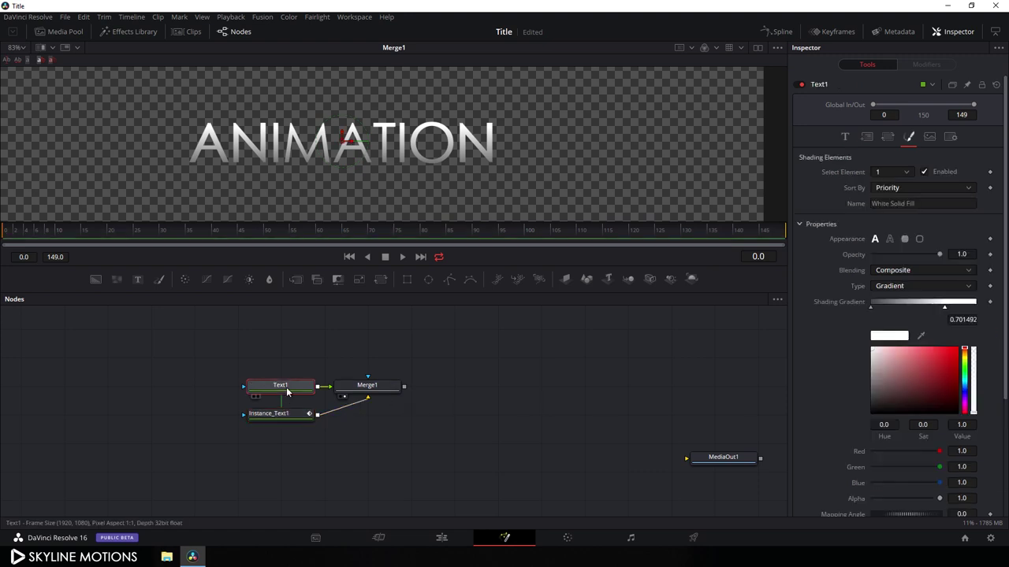
pyautogui.click(844, 137)
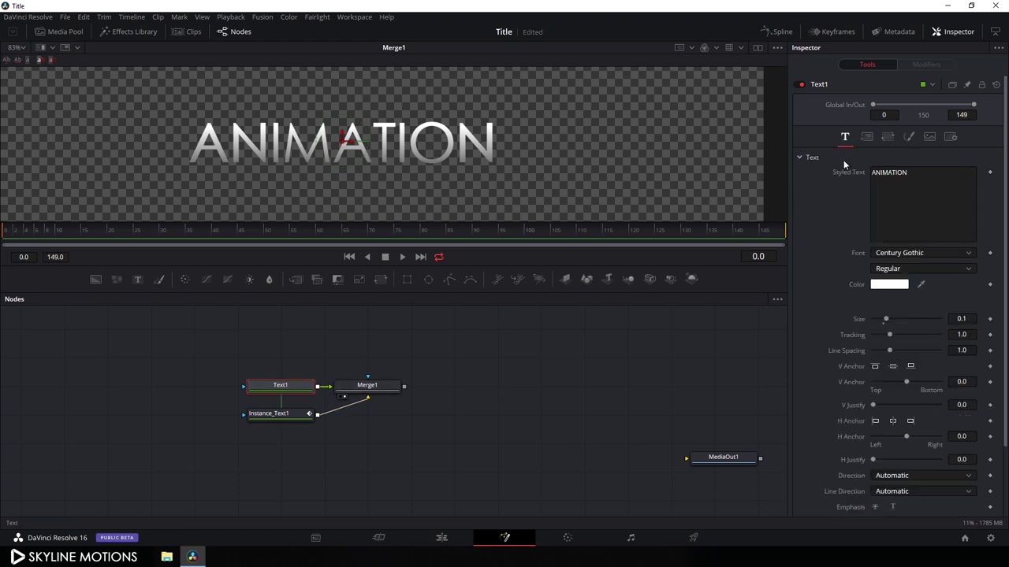
pyautogui.rightClick(848, 335)
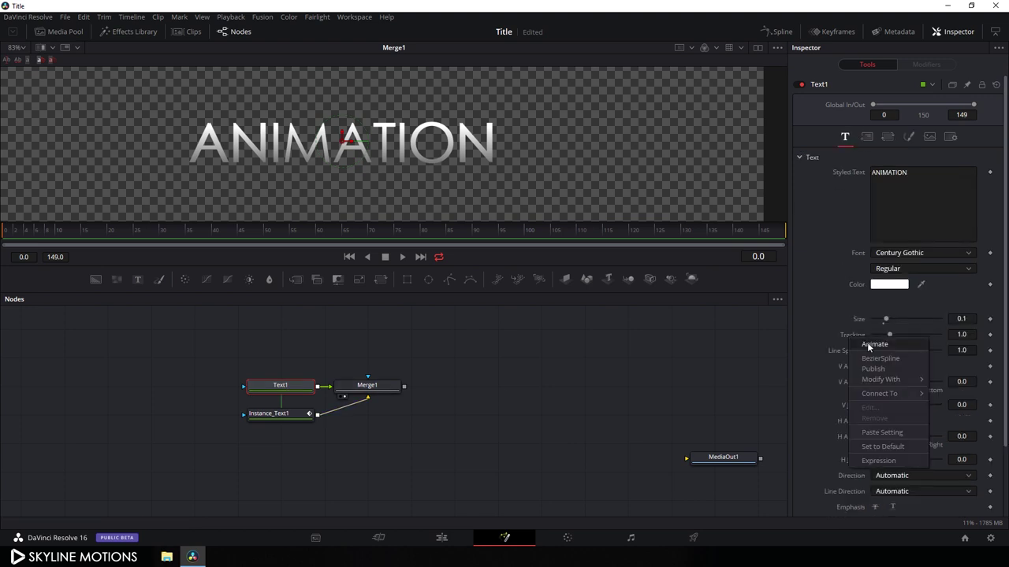
pyautogui.click(867, 343)
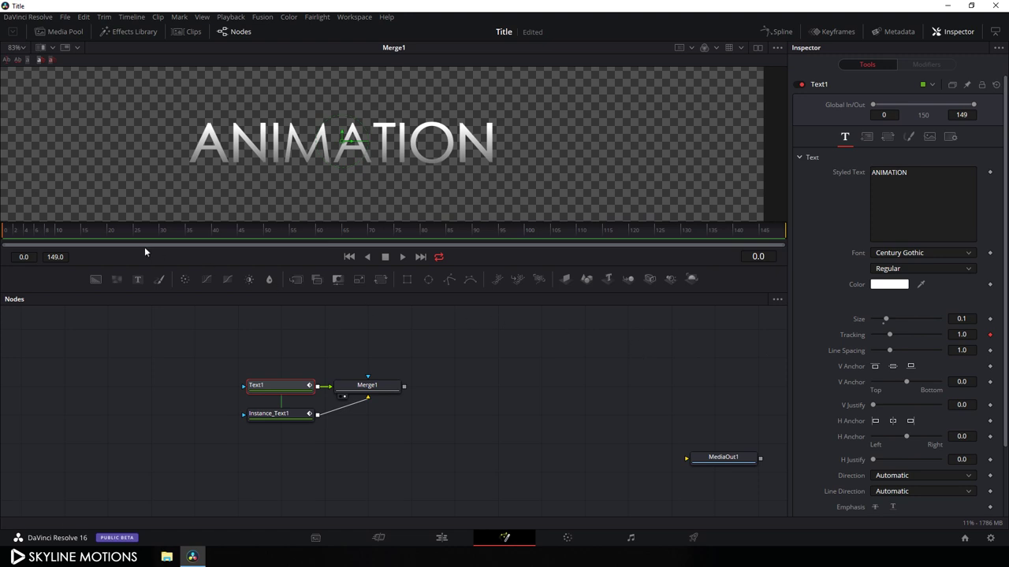
pyautogui.moveTo(150, 227); pyautogui.dragTo(713, 240)
pyautogui.click(967, 337)
pyautogui.write('1.')
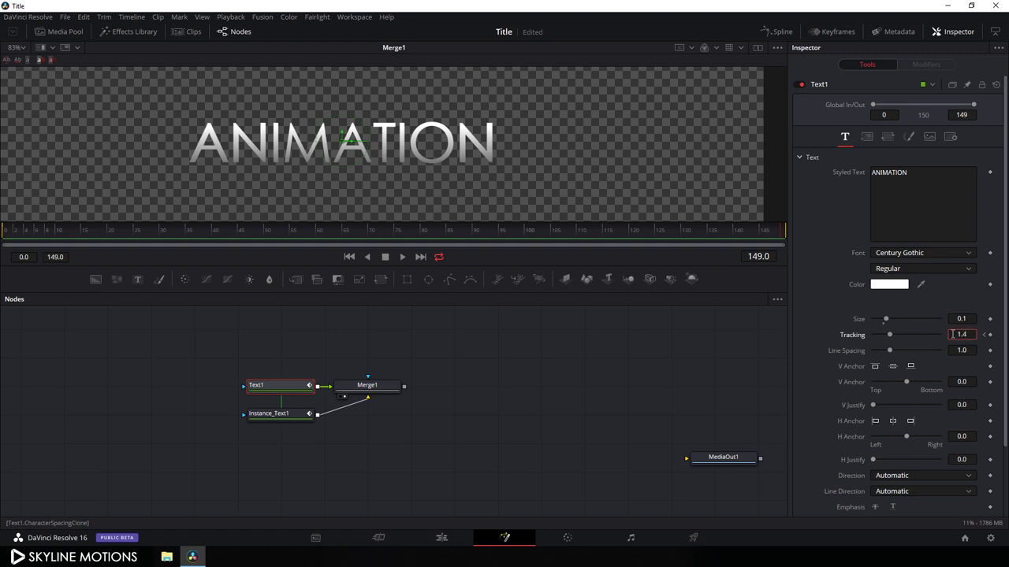
pyautogui.press('Tab')
# Step: Set Instance_Text1's Tracking to 1.395 at the last frame
pyautogui.click(282, 416)
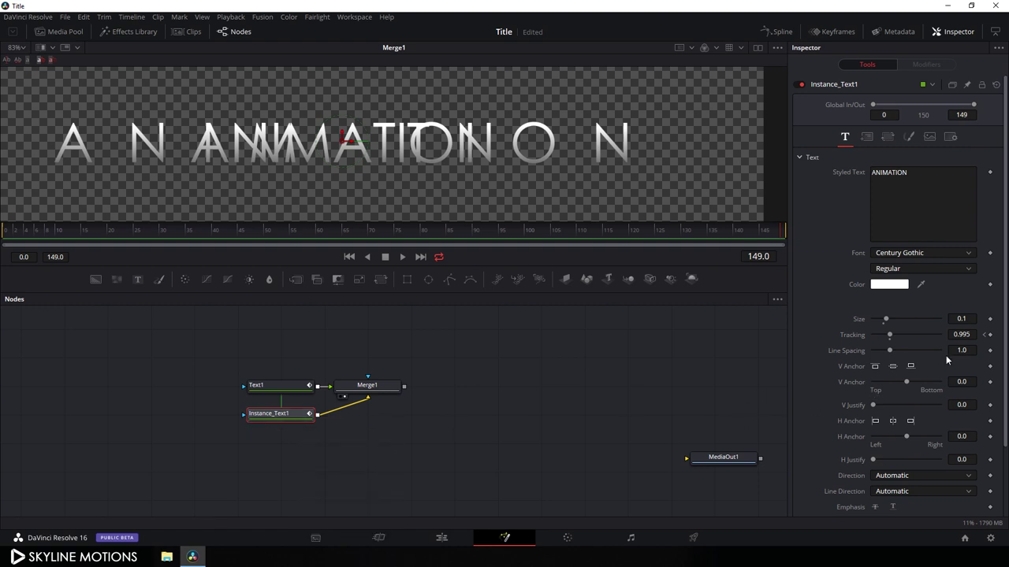
pyautogui.click(970, 335)
pyautogui.moveTo(970, 335); pyautogui.dragTo(953, 335)
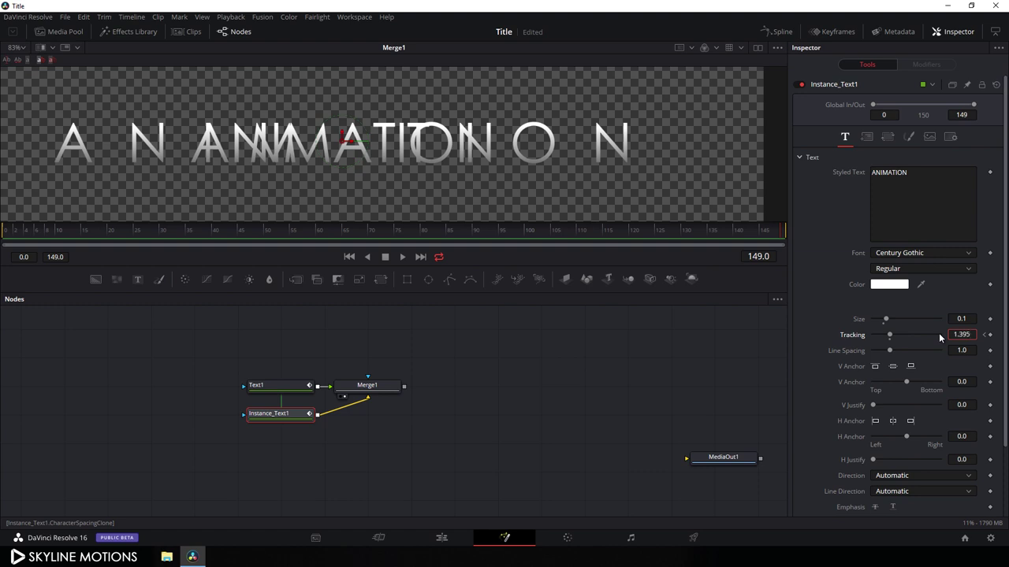
pyautogui.press('Tab')
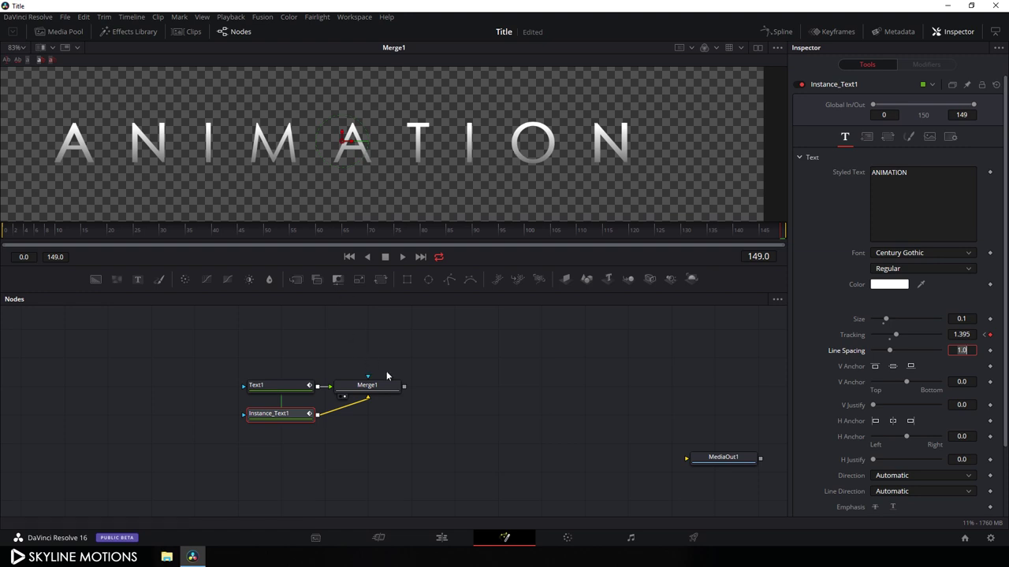
pyautogui.click(274, 418)
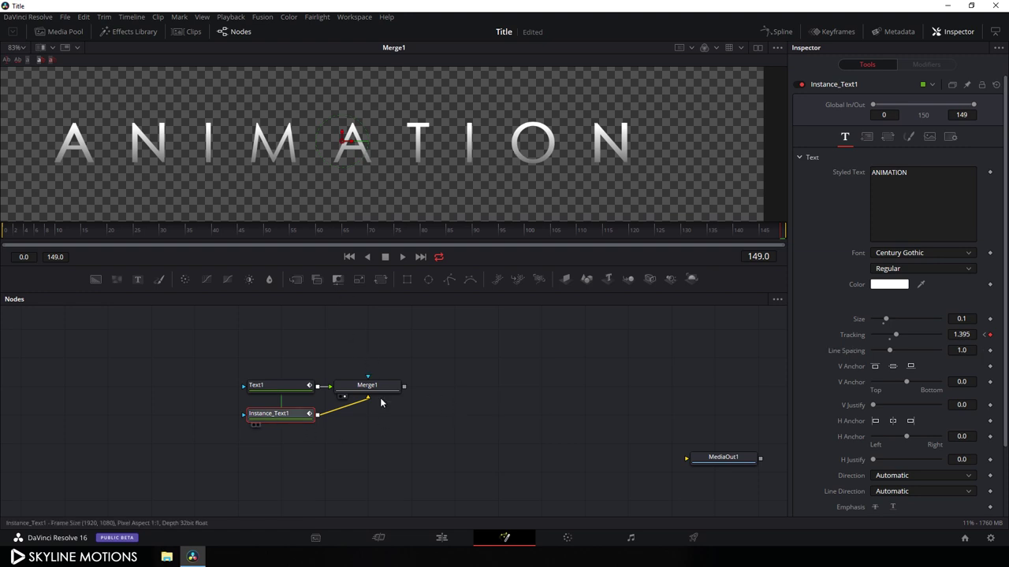
# Step: Deinstance Instance_Text1's shading gradient and make it dark grey at both ends with a light grey stop near 0.25
pyautogui.click(910, 137)
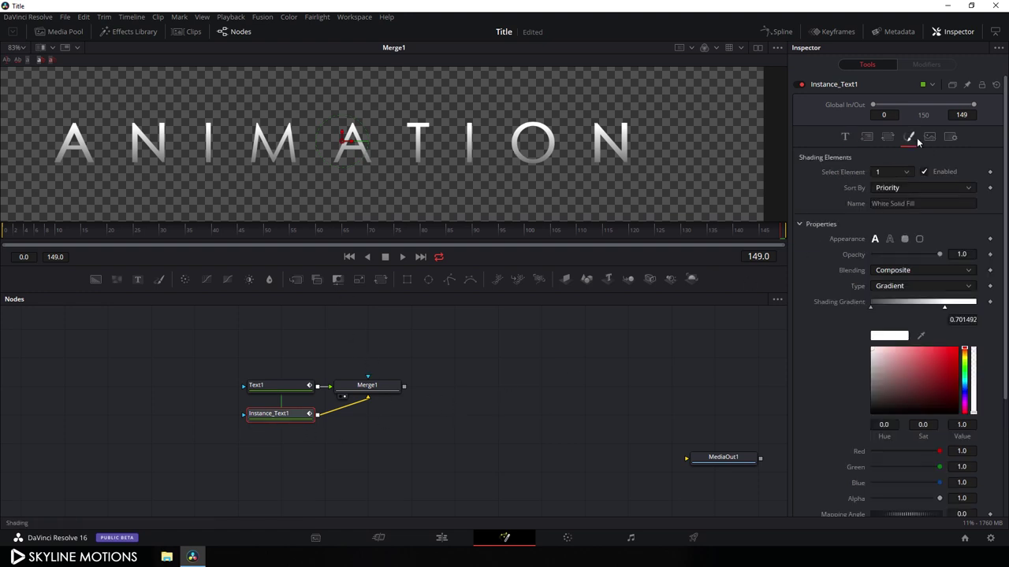
pyautogui.rightClick(827, 300)
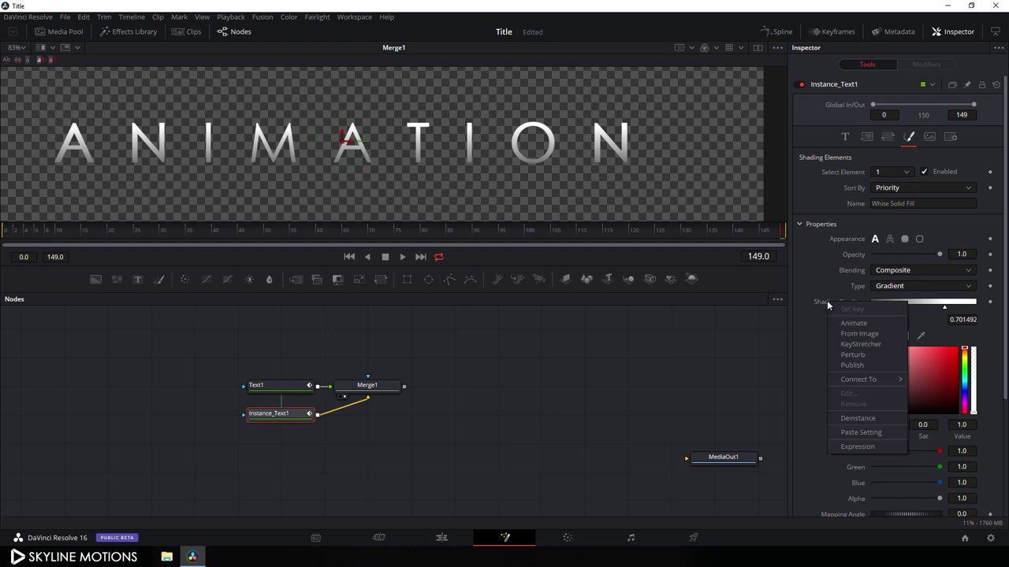
pyautogui.click(847, 417)
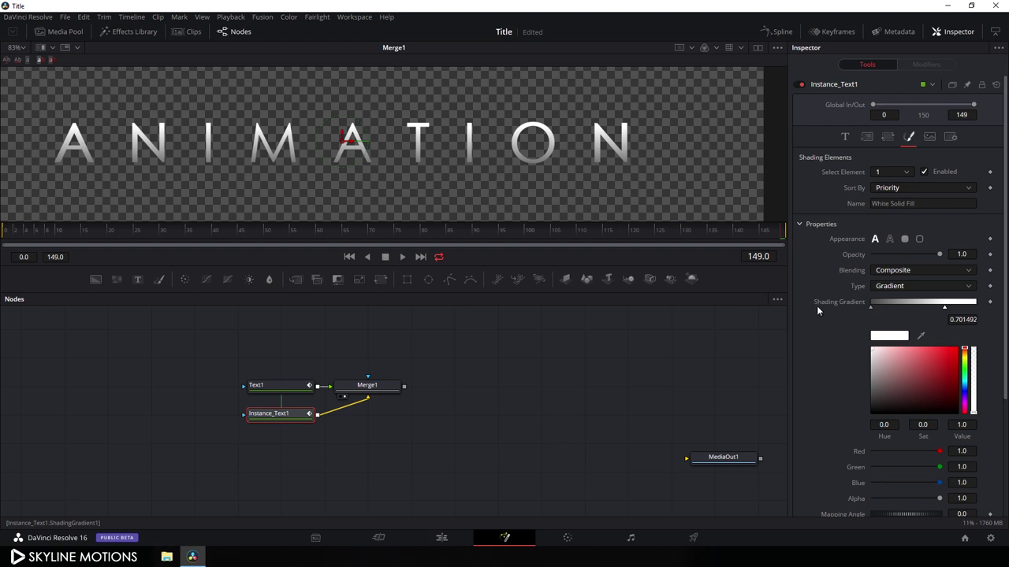
pyautogui.click(871, 307)
pyautogui.moveTo(873, 391); pyautogui.dragTo(861, 395)
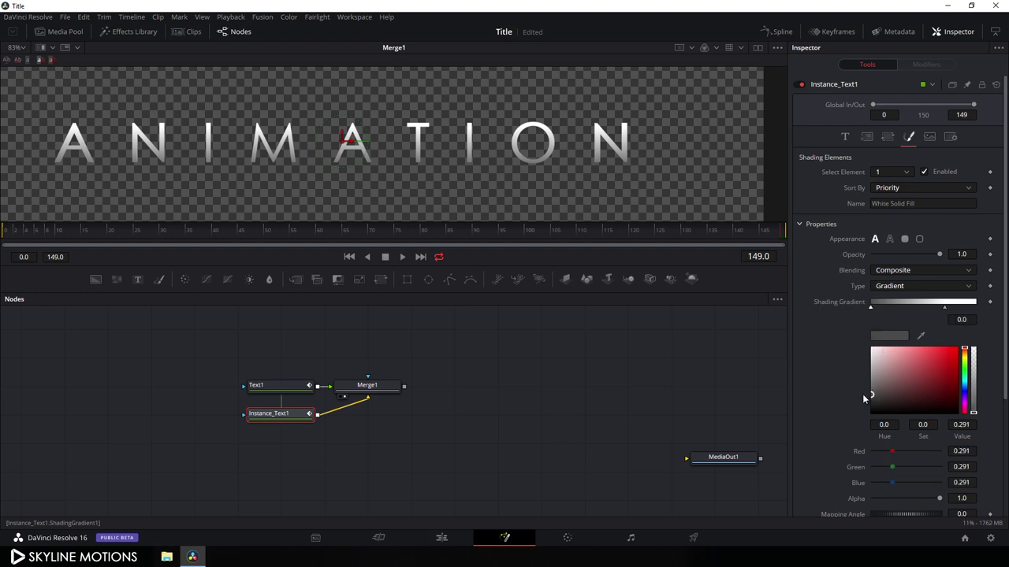
pyautogui.moveTo(946, 308); pyautogui.dragTo(975, 325)
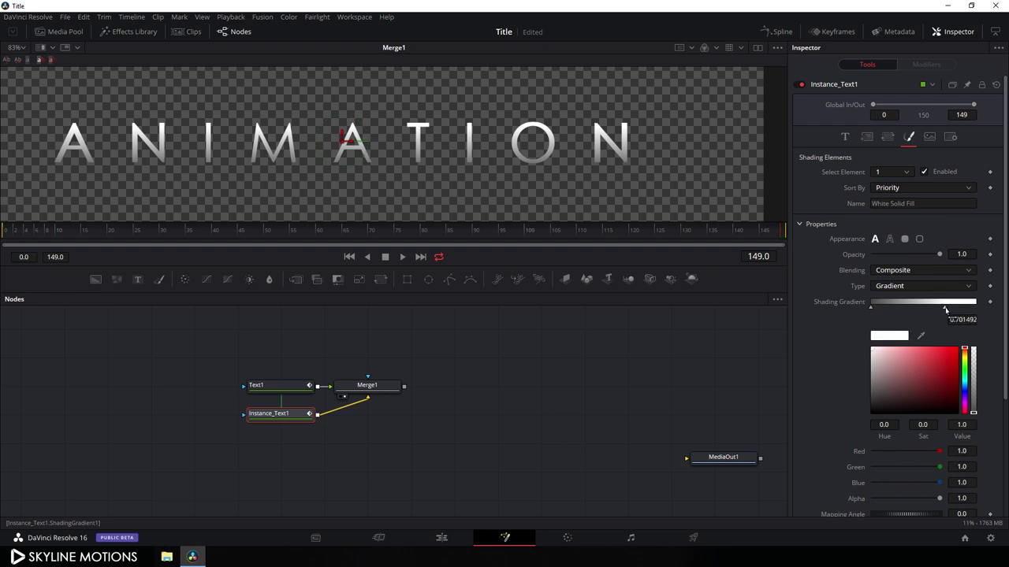
pyautogui.moveTo(871, 398)
pyautogui.mouseDown()
pyautogui.moveTo(856, 398)
pyautogui.moveTo(873, 390)
pyautogui.mouseUp()
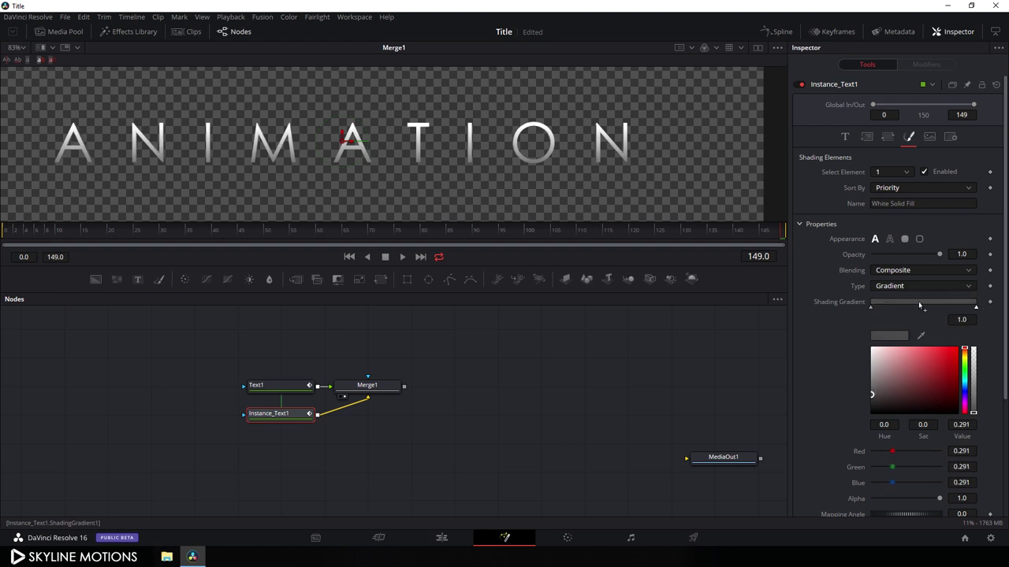
pyautogui.click(918, 304)
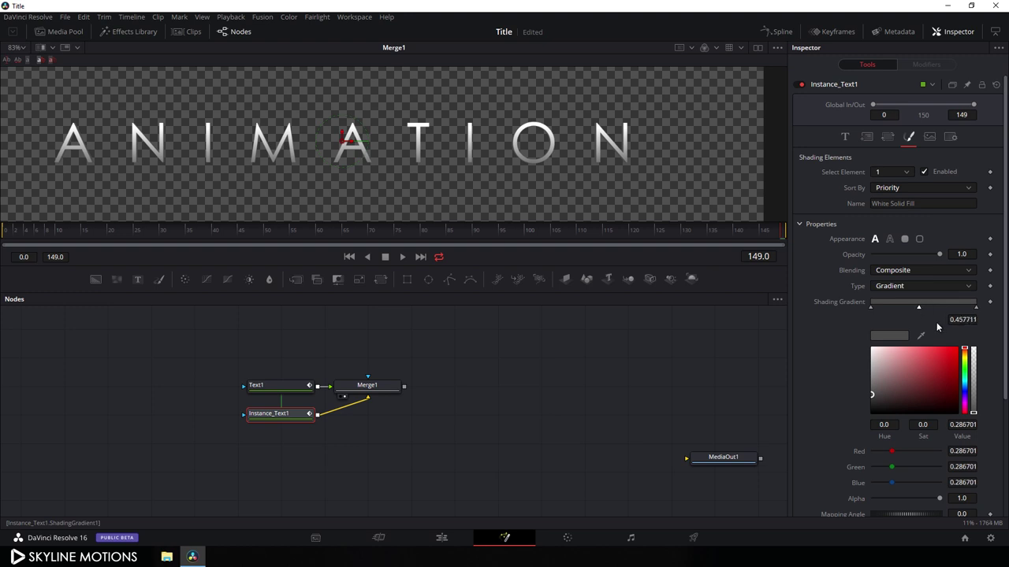
pyautogui.moveTo(884, 368); pyautogui.dragTo(844, 358)
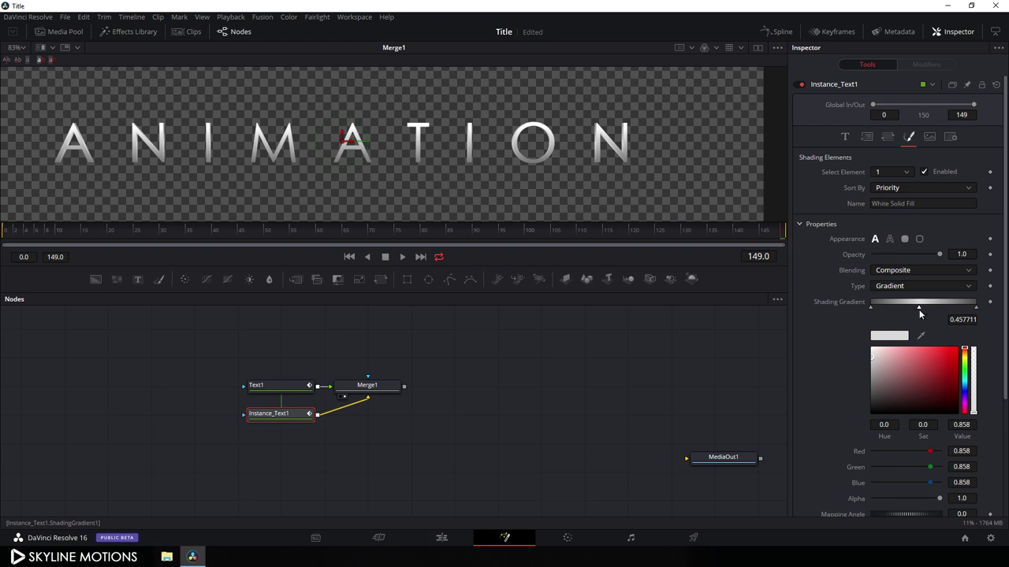
pyautogui.moveTo(919, 309)
pyautogui.mouseDown()
pyautogui.moveTo(881, 310)
pyautogui.moveTo(898, 313)
pyautogui.mouseUp()
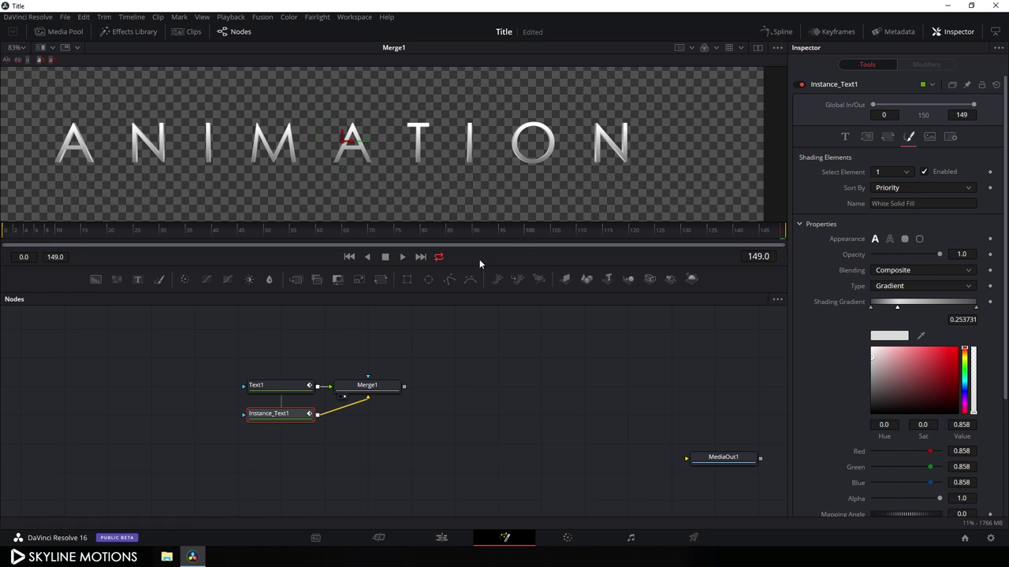
# Step: Play the title animation from around frame 34 and stop at frame 121
pyautogui.click(182, 229)
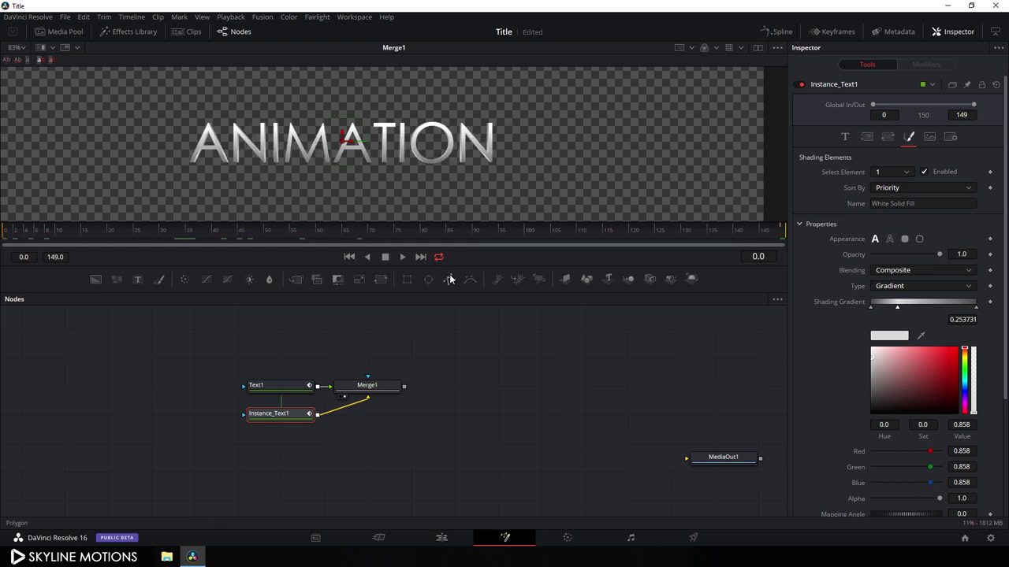
pyautogui.click(402, 257)
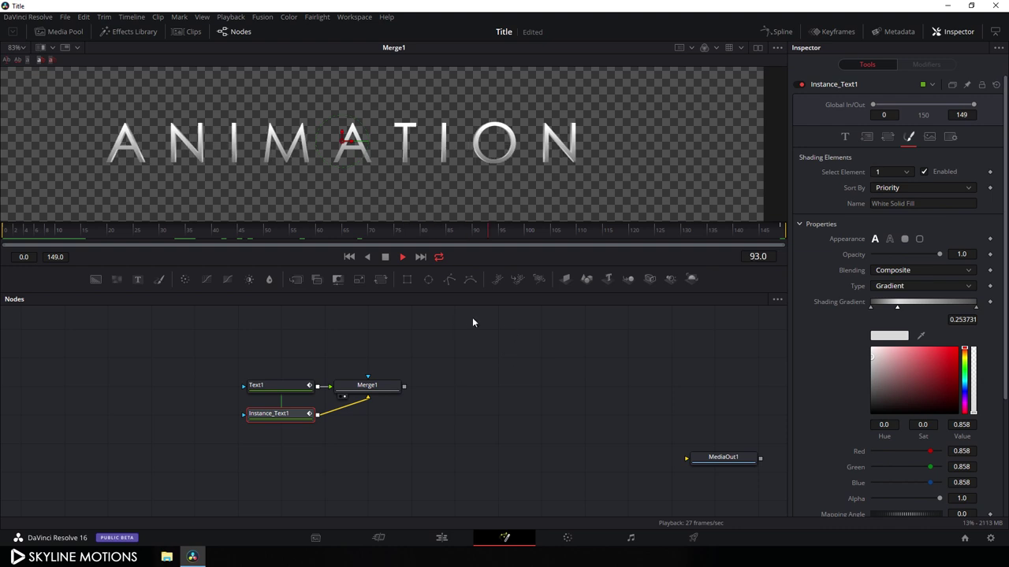
pyautogui.click(385, 257)
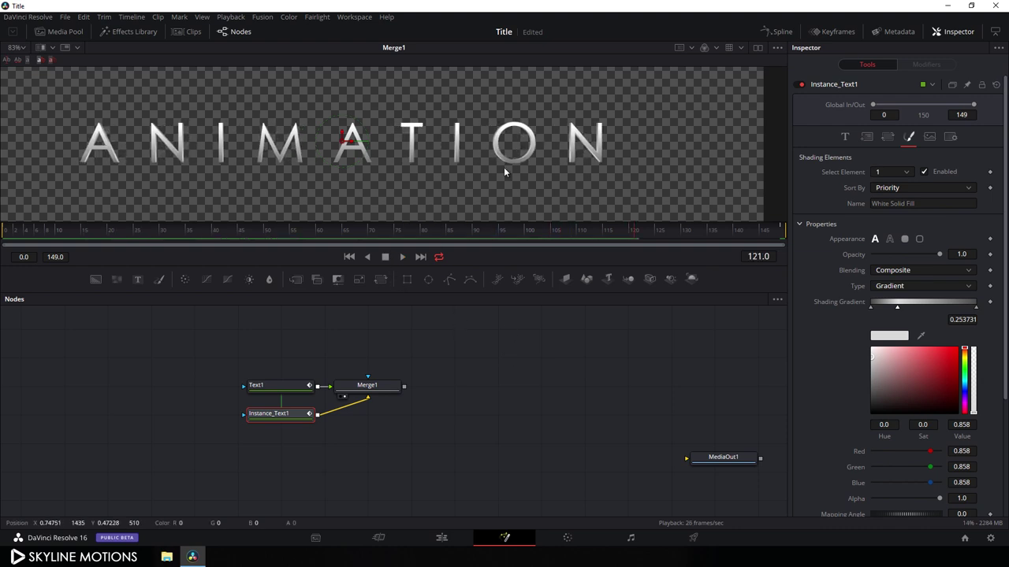
# Step: Smooth Text1's Character Spacing keyframes in the Spline editor, pulling handles to frames 0 and 30
pyautogui.click(778, 31)
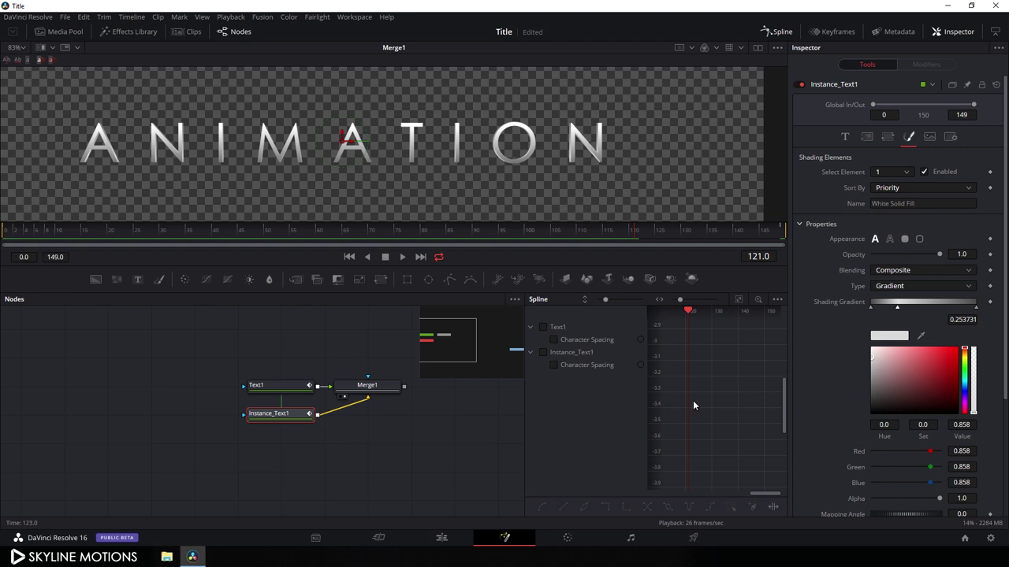
pyautogui.press('F4')
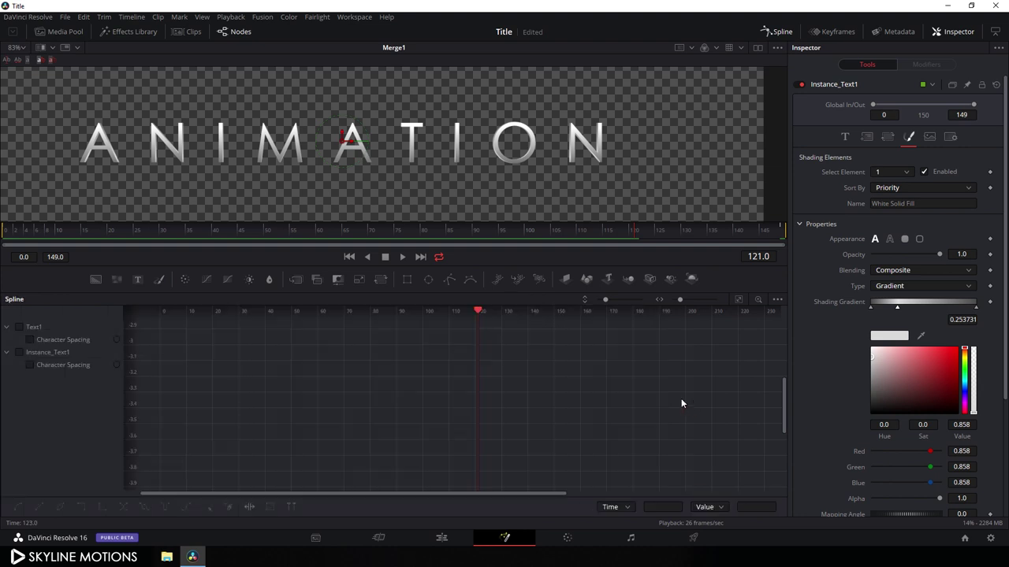
pyautogui.click(18, 328)
pyautogui.click(739, 300)
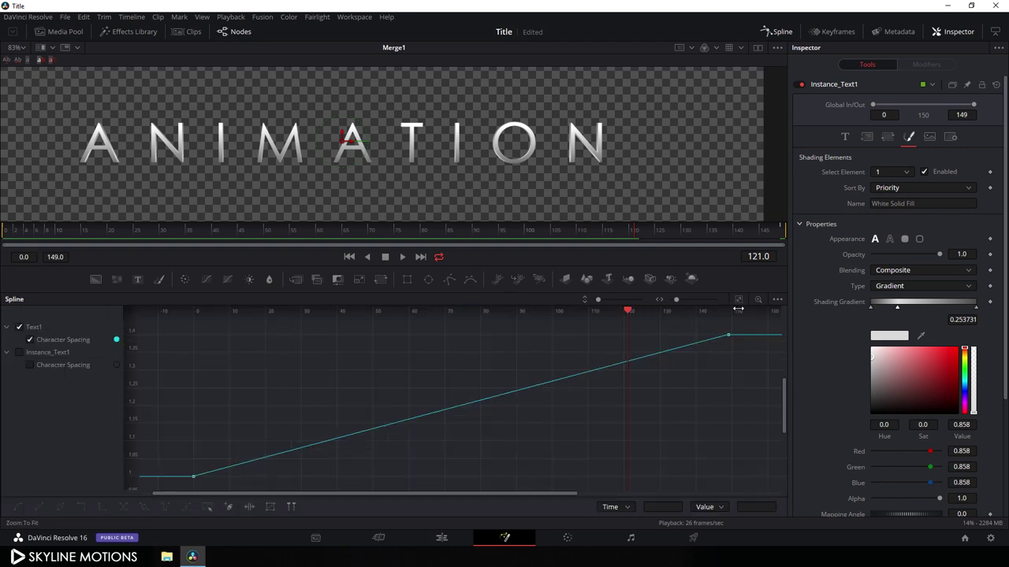
pyautogui.moveTo(743, 326); pyautogui.dragTo(181, 492)
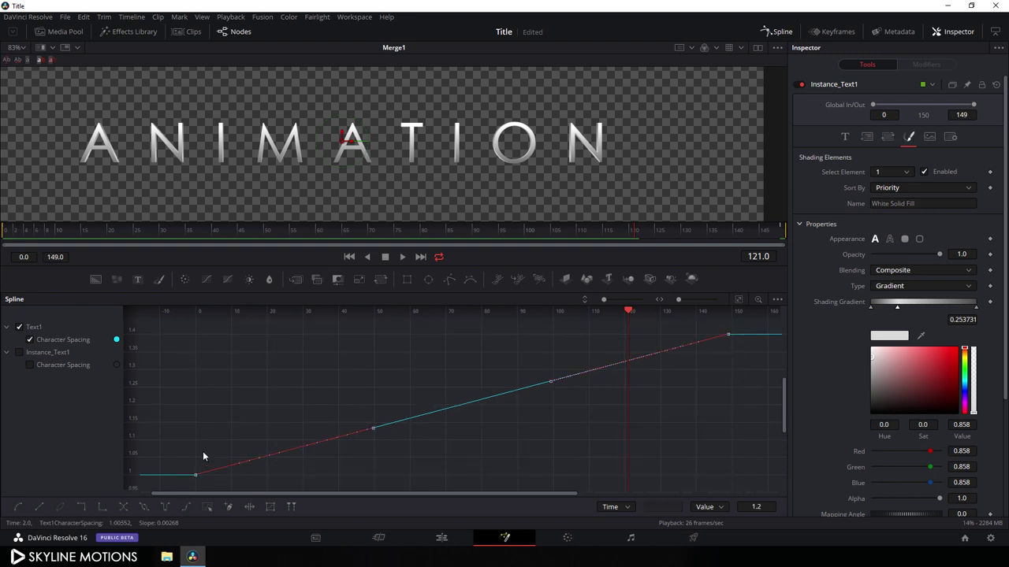
pyautogui.press('s')
pyautogui.hotkey('ctrl', 'z')
pyautogui.press('s')
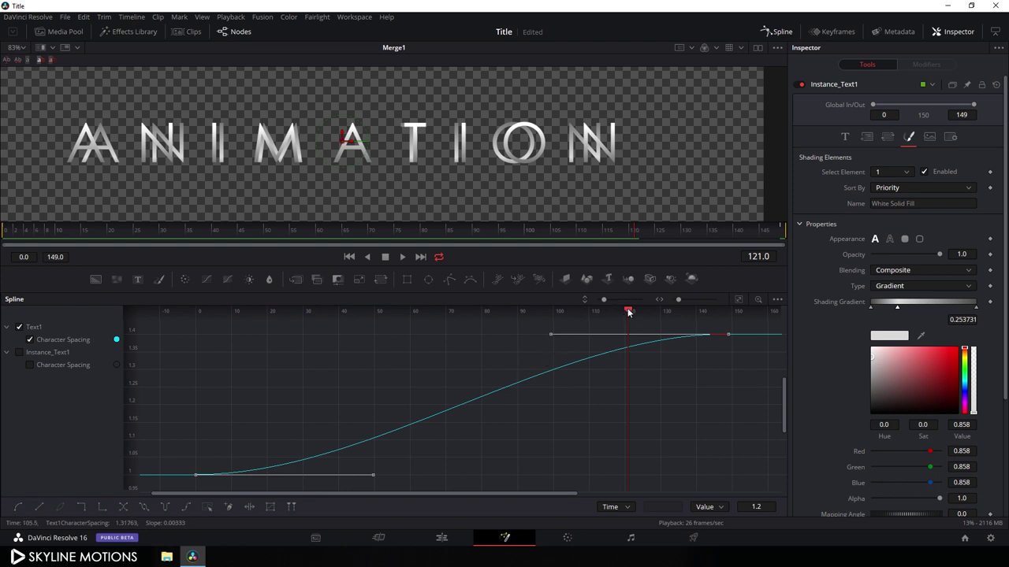
pyautogui.moveTo(628, 312); pyautogui.dragTo(197, 350)
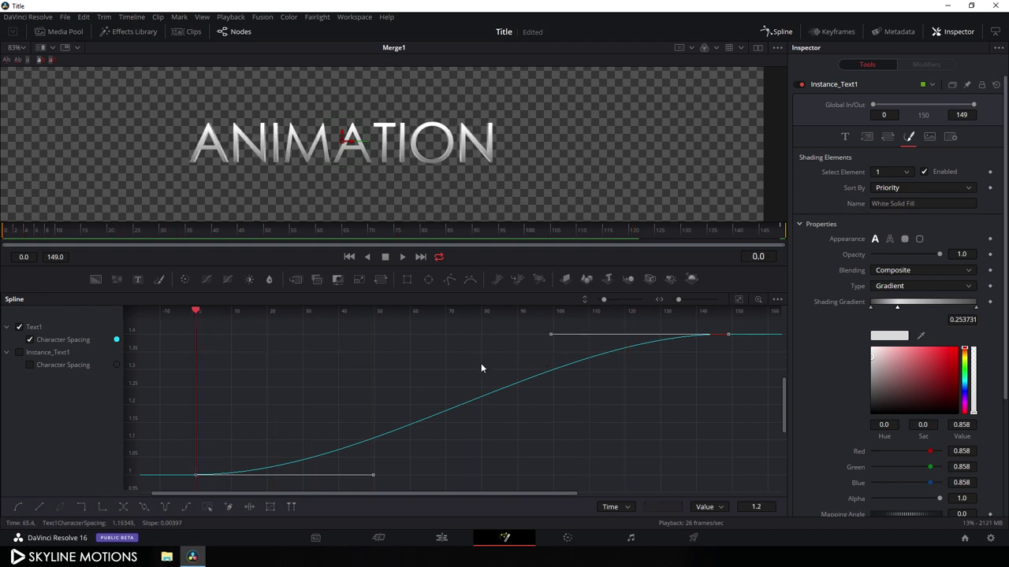
pyautogui.moveTo(551, 335); pyautogui.dragTo(193, 339)
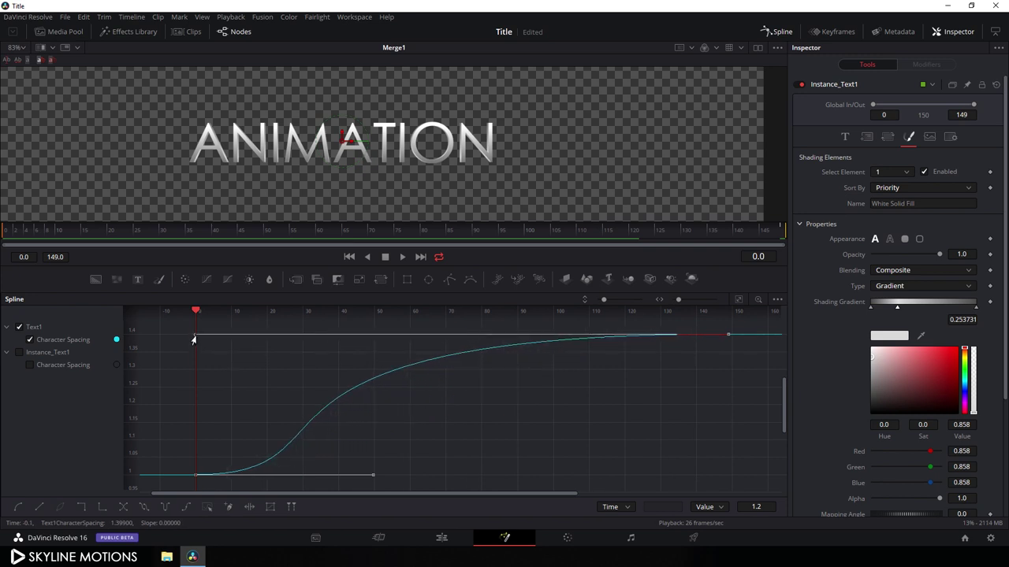
pyautogui.moveTo(197, 309); pyautogui.dragTo(302, 339)
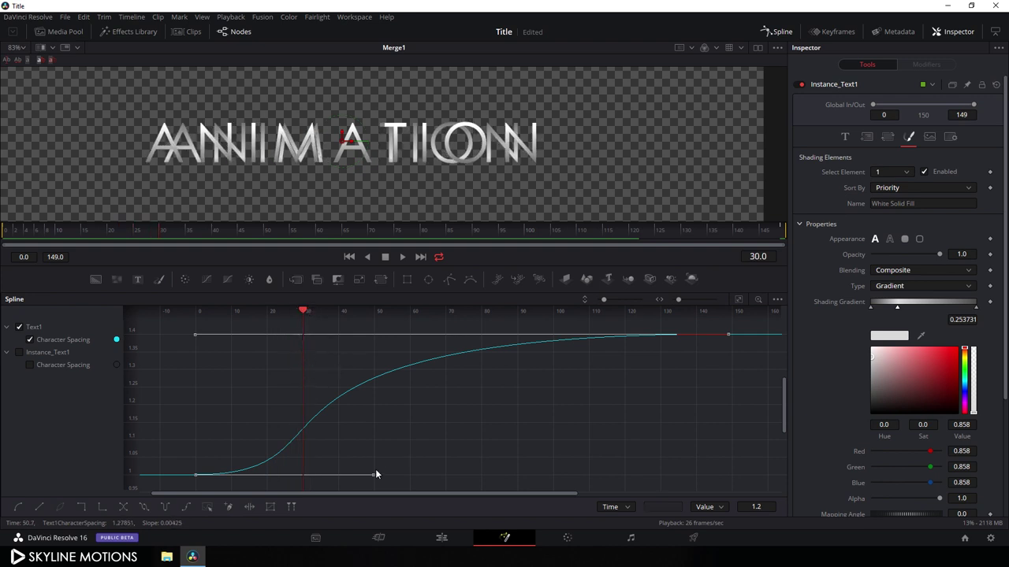
pyautogui.moveTo(372, 479); pyautogui.dragTo(301, 480)
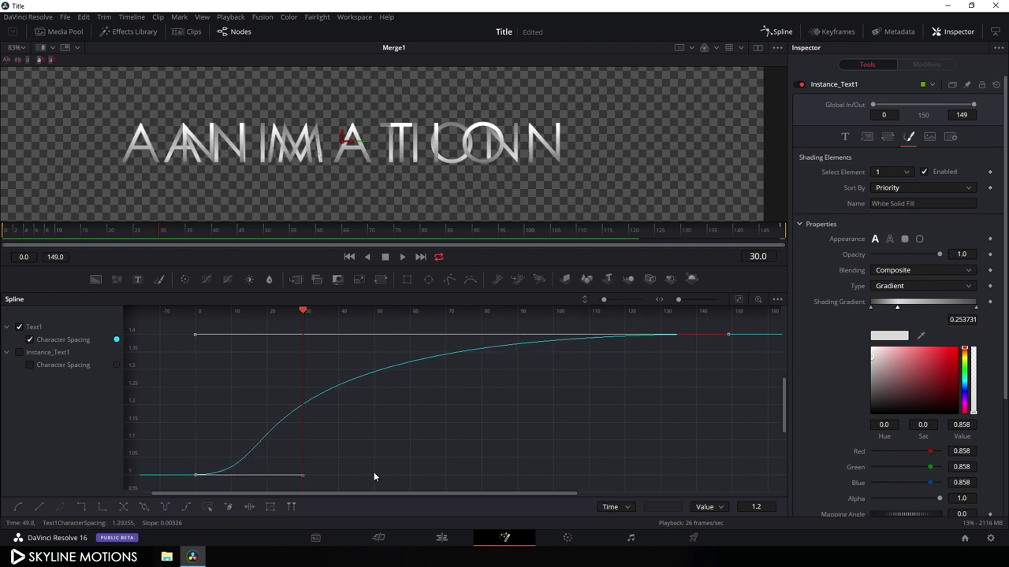
# Step: Smooth Instance_Text1's Character Spacing keyframes the same way, with handles at frames 0 and 30
pyautogui.click(19, 327)
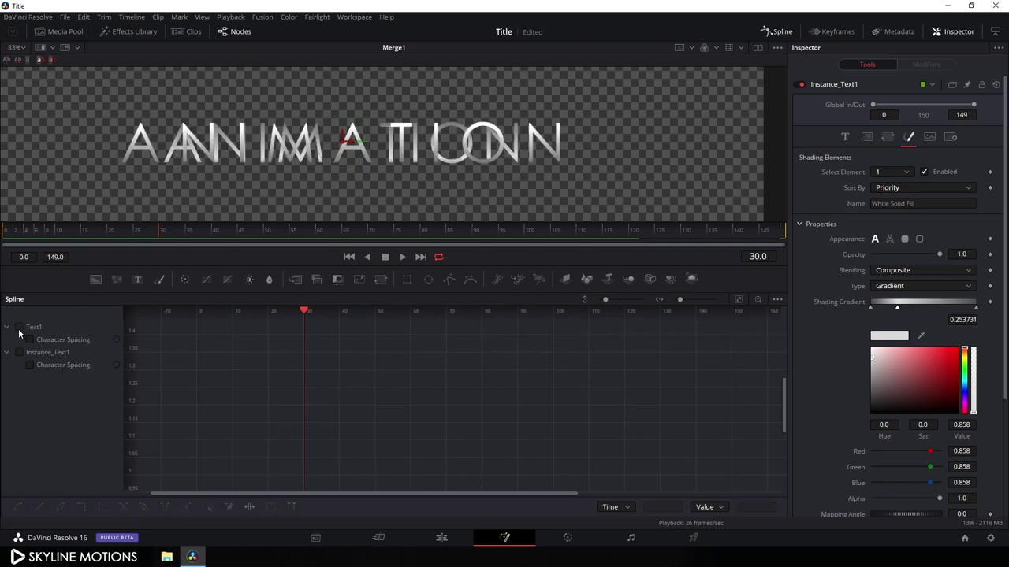
pyautogui.click(18, 353)
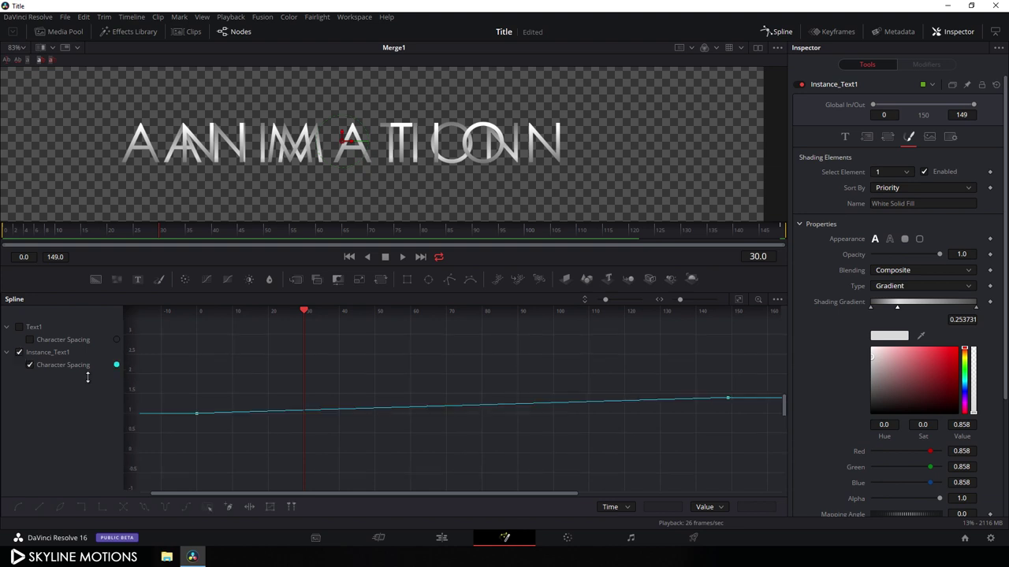
pyautogui.click(739, 302)
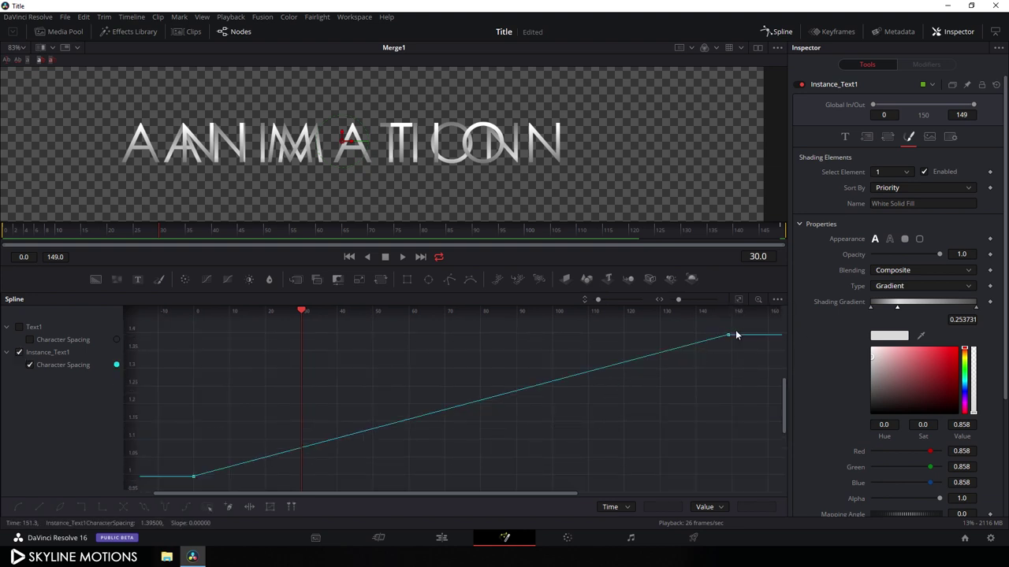
pyautogui.moveTo(732, 334); pyautogui.dragTo(183, 481)
pyautogui.hotkey('shift', 's')
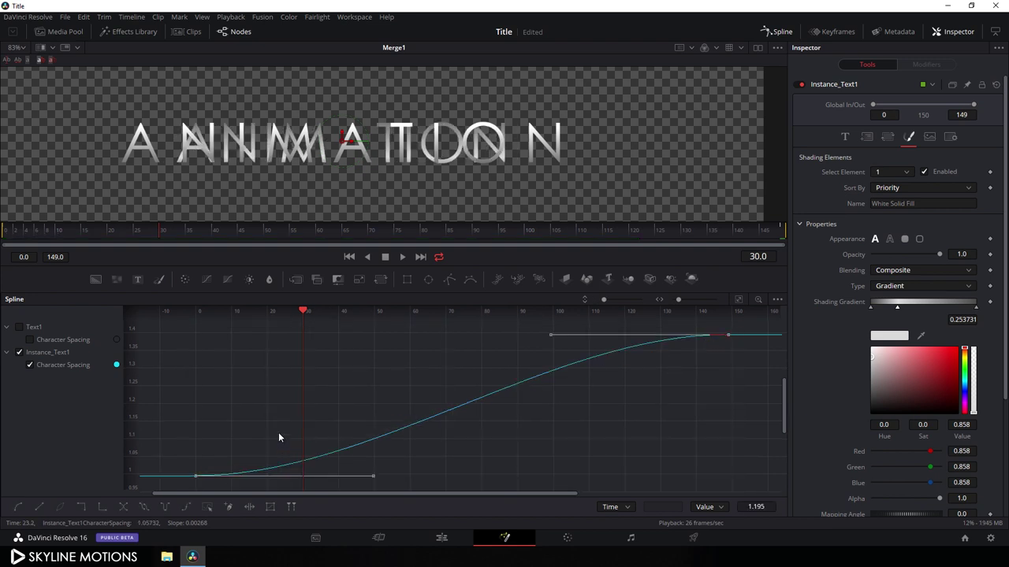
pyautogui.moveTo(304, 313); pyautogui.dragTo(198, 315)
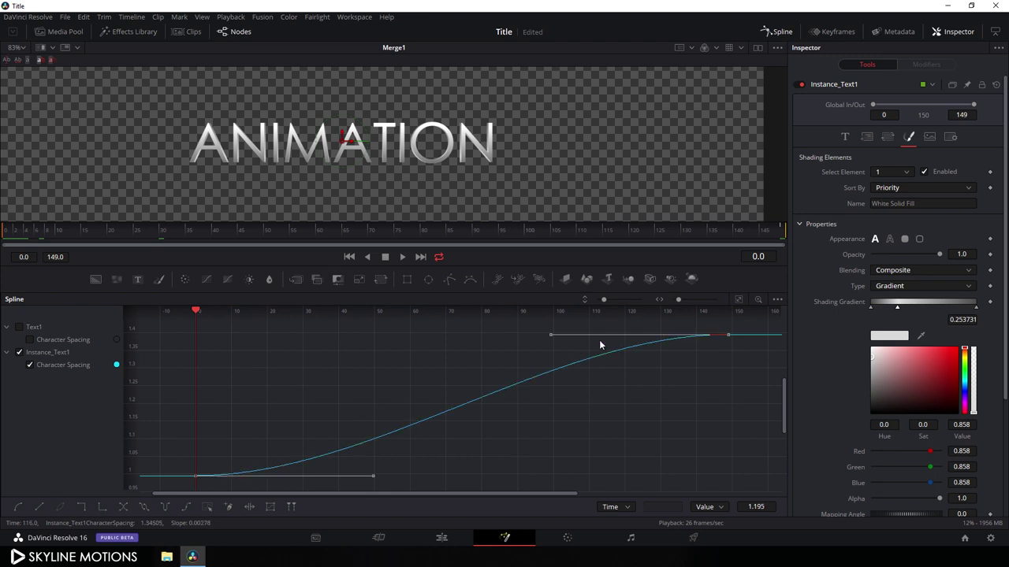
pyautogui.moveTo(550, 335); pyautogui.dragTo(303, 332)
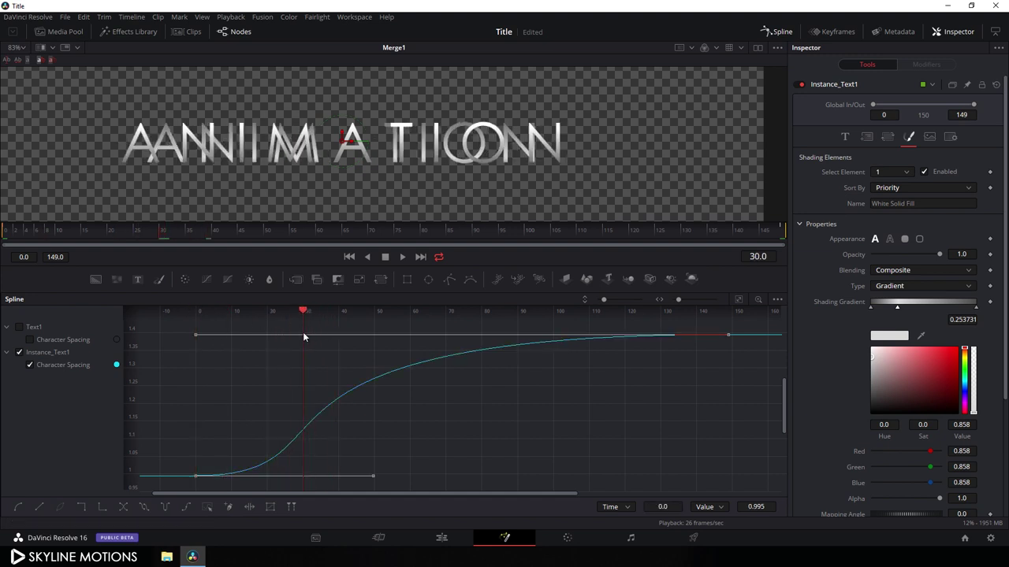
pyautogui.moveTo(370, 477); pyautogui.dragTo(300, 477)
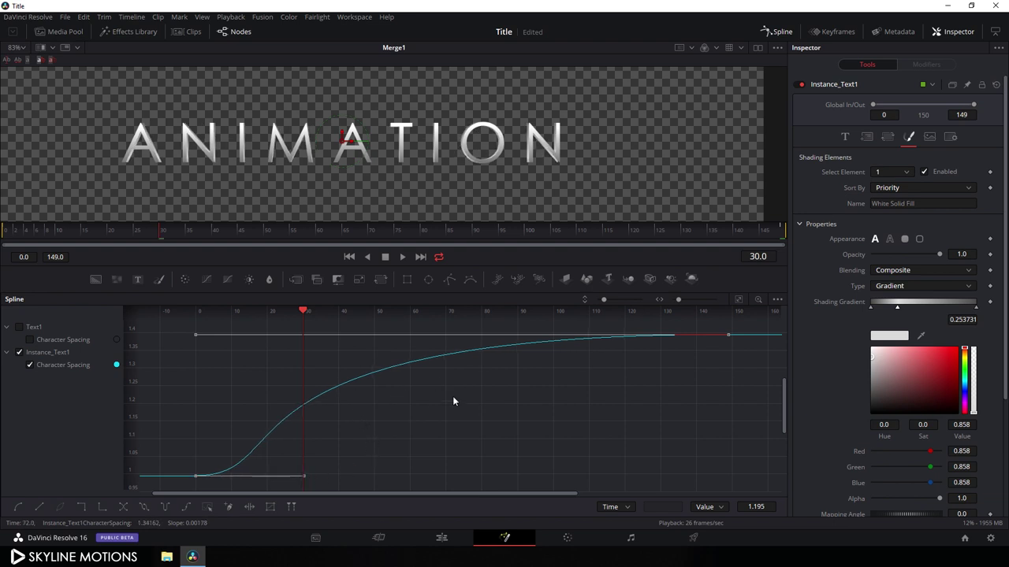
# Step: Close the spline editor, play the eased title from frame 0, and stop back at frame 44
pyautogui.press('F5')
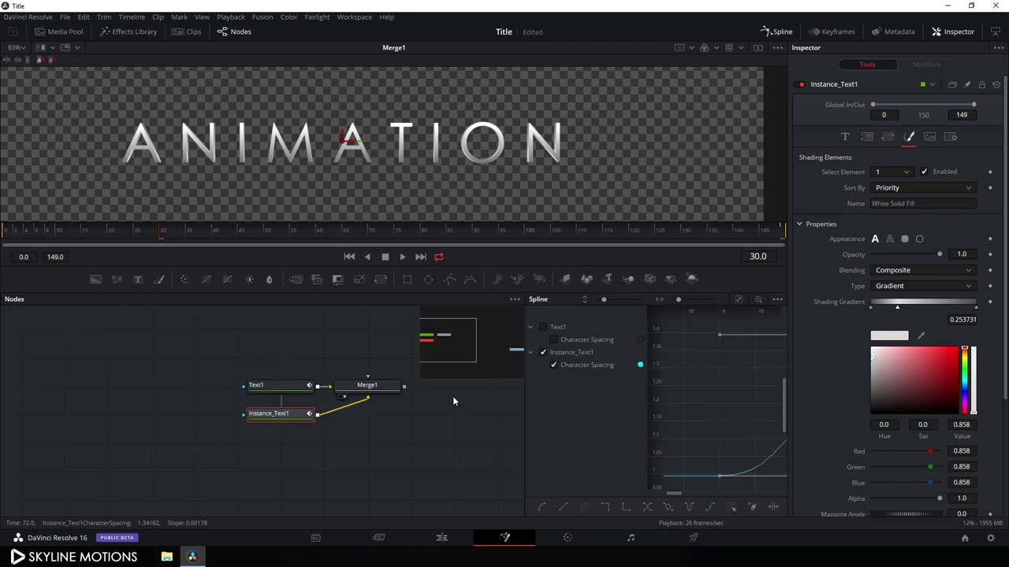
pyautogui.click(770, 31)
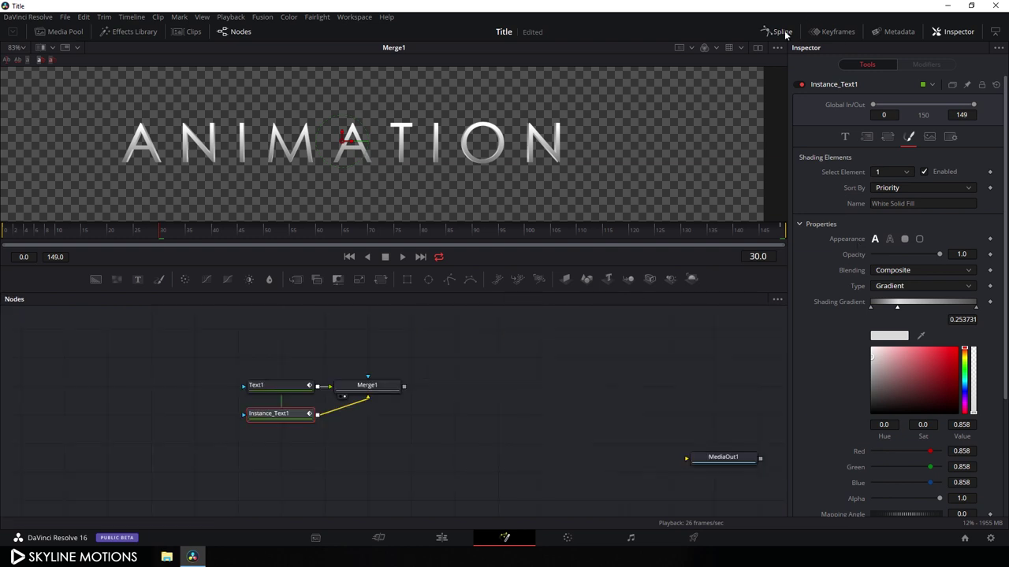
pyautogui.click(349, 257)
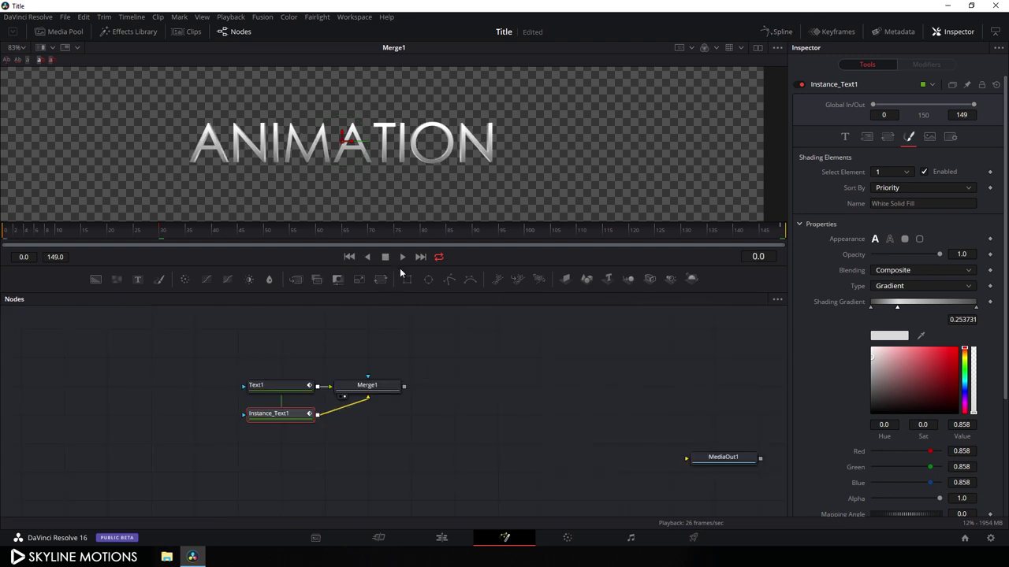
pyautogui.click(402, 256)
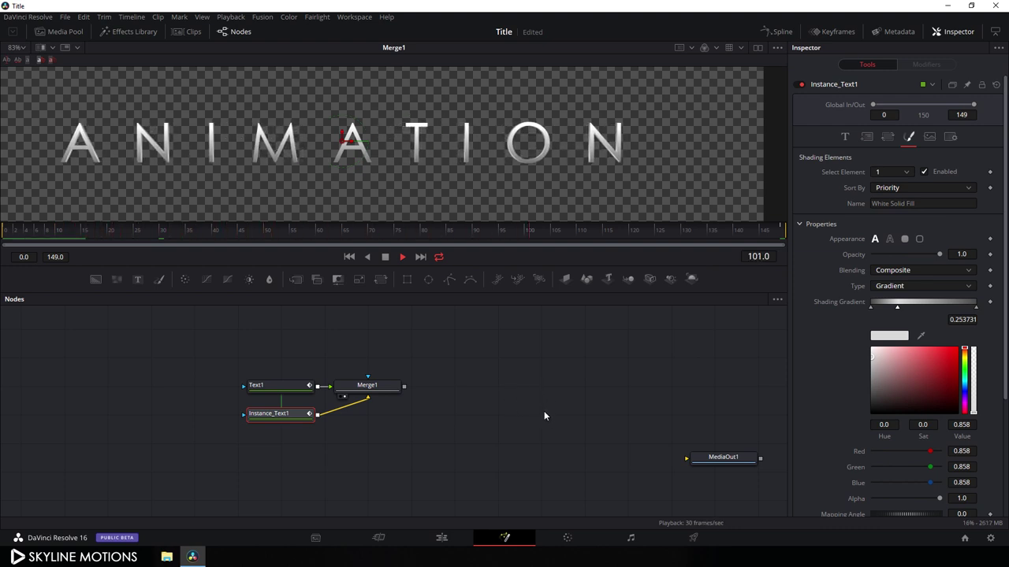
pyautogui.click(384, 257)
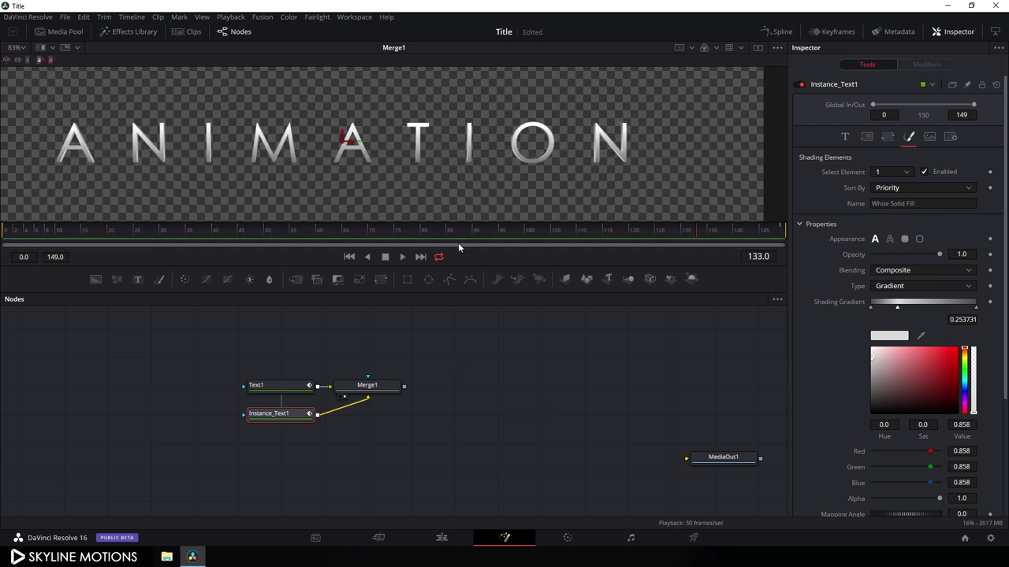
pyautogui.moveTo(458, 247); pyautogui.dragTo(236, 237)
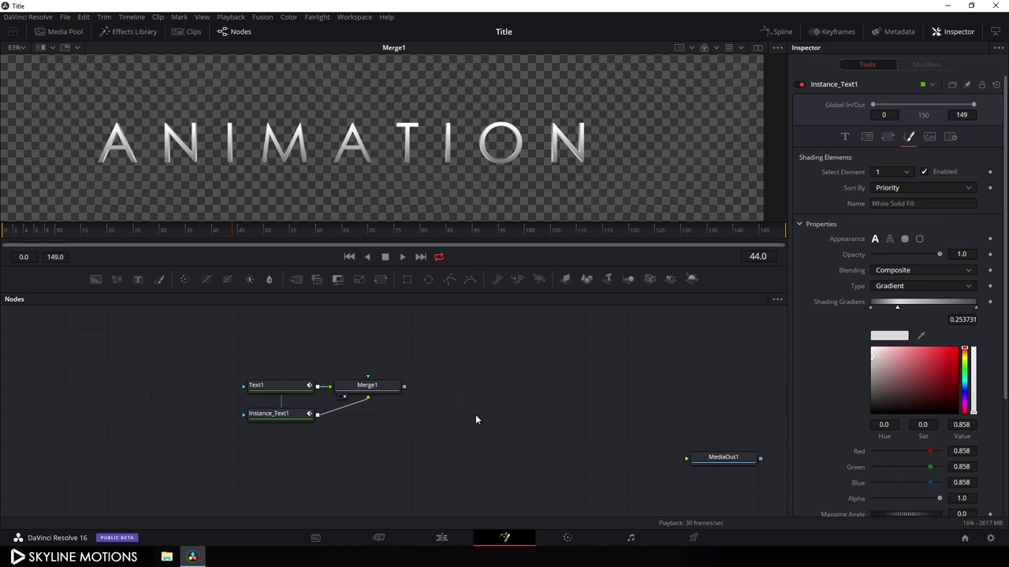
# Step: On the Edit page, import Crystal - 2309 into the Media Pool
pyautogui.click(456, 540)
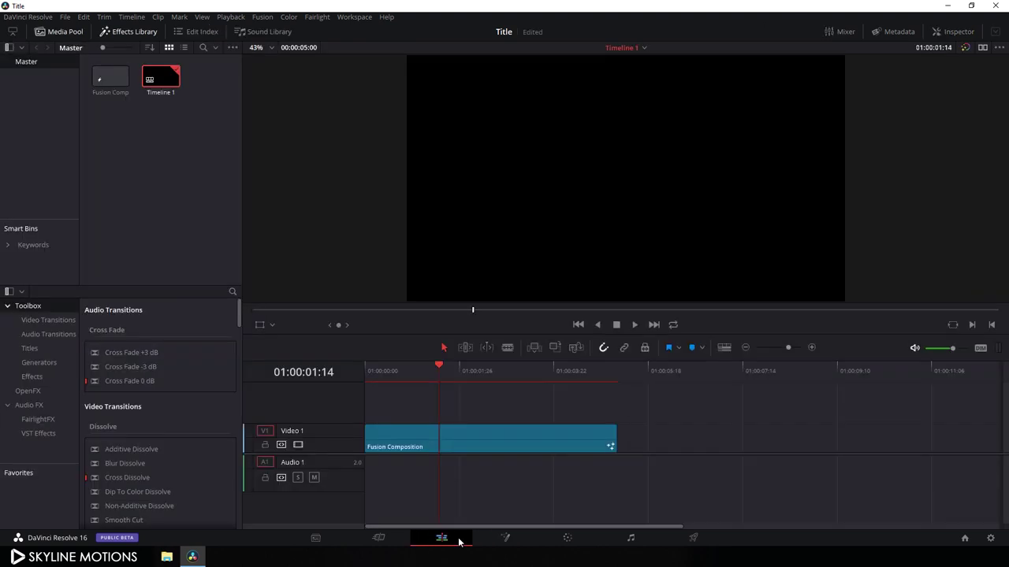
pyautogui.rightClick(167, 163)
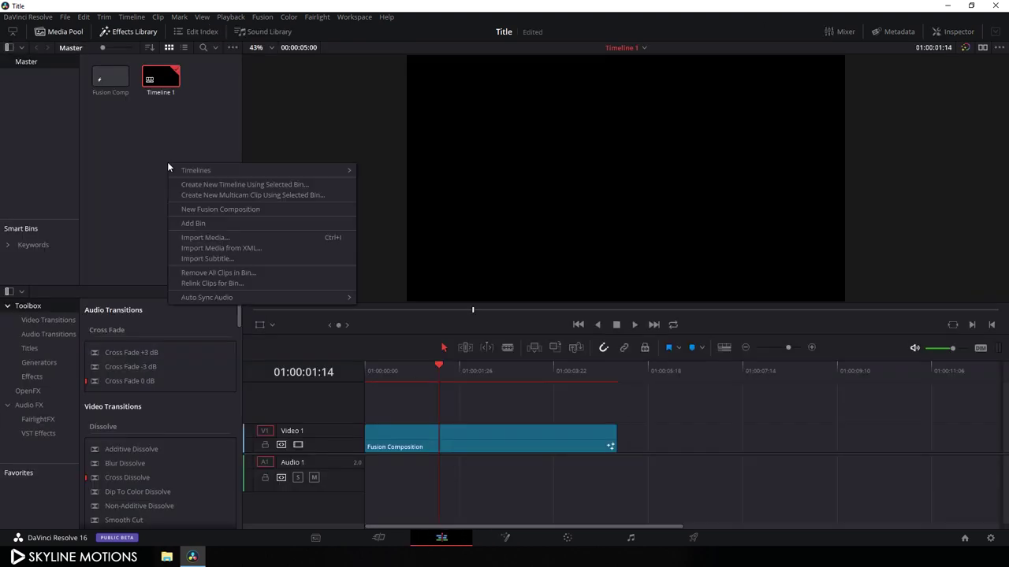
pyautogui.click(202, 238)
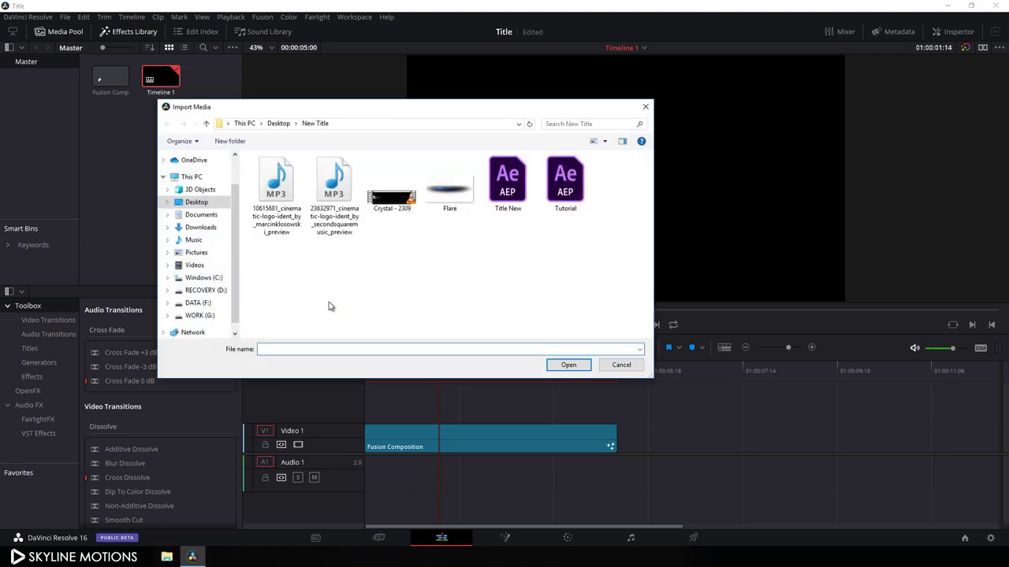
pyautogui.click(394, 209)
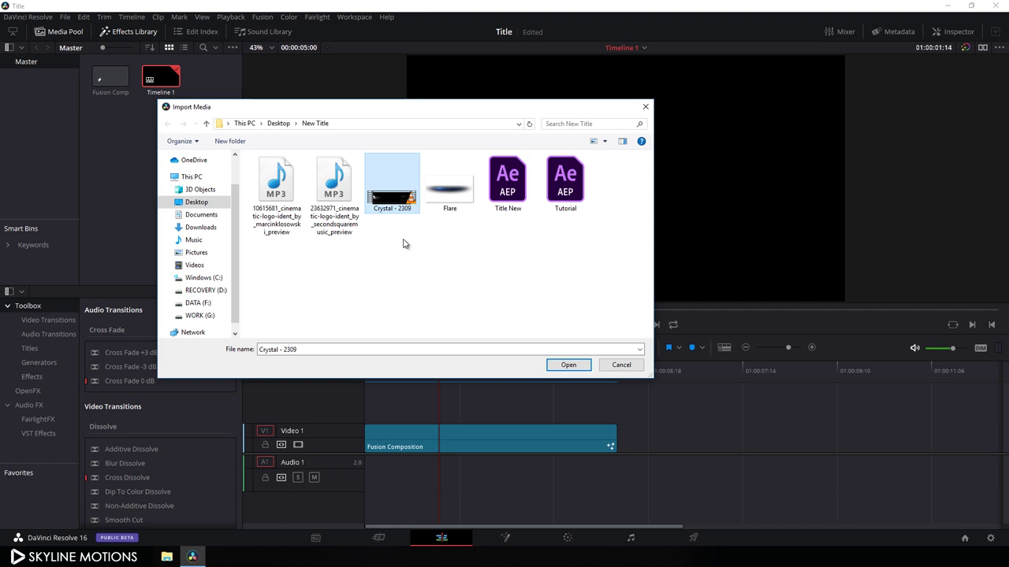
pyautogui.click(569, 365)
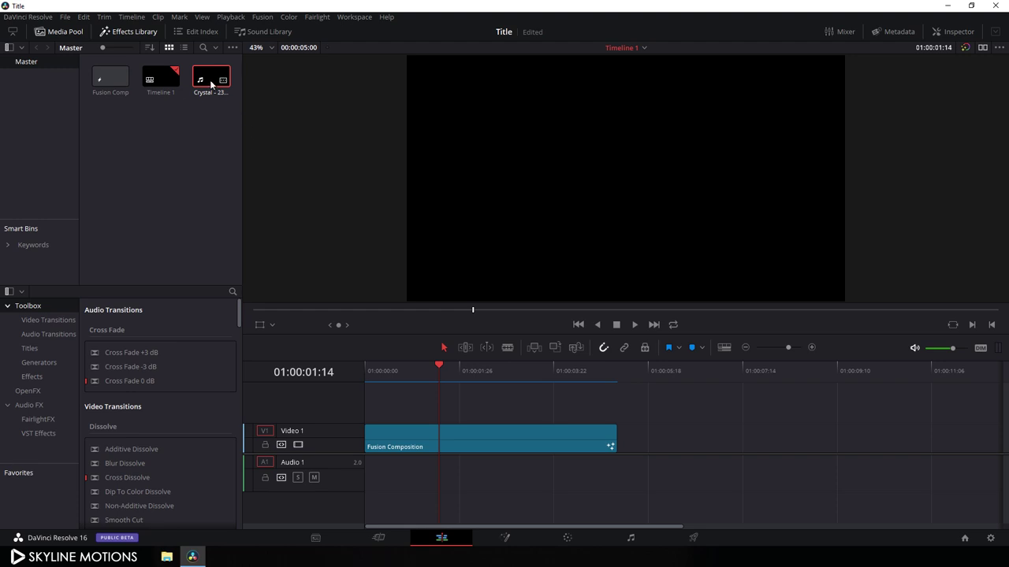
# Step: Place Crystal - 2309 after the Fusion Composition and delete its audio
pyautogui.moveTo(211, 84); pyautogui.dragTo(622, 454)
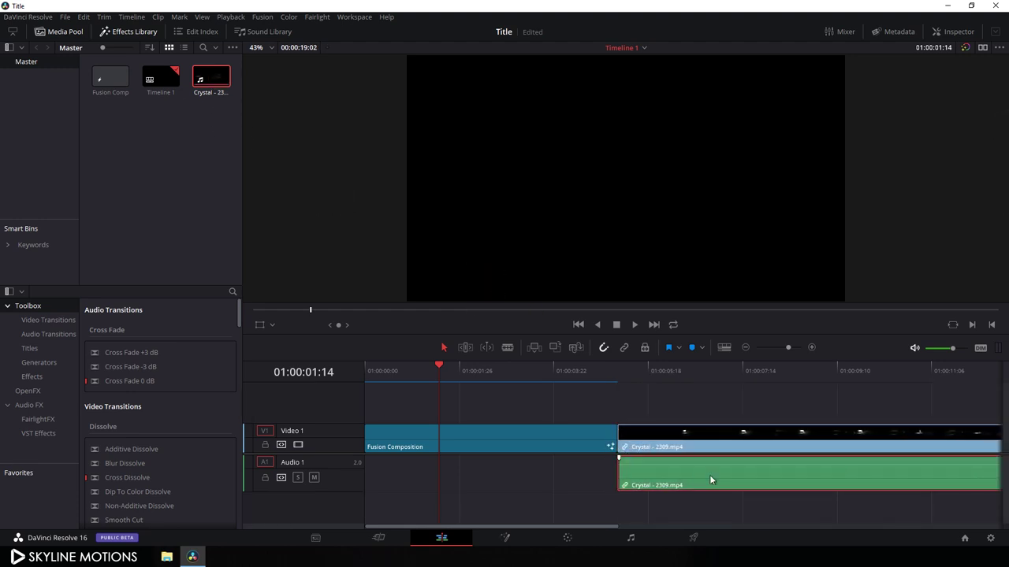
pyautogui.press('Delete')
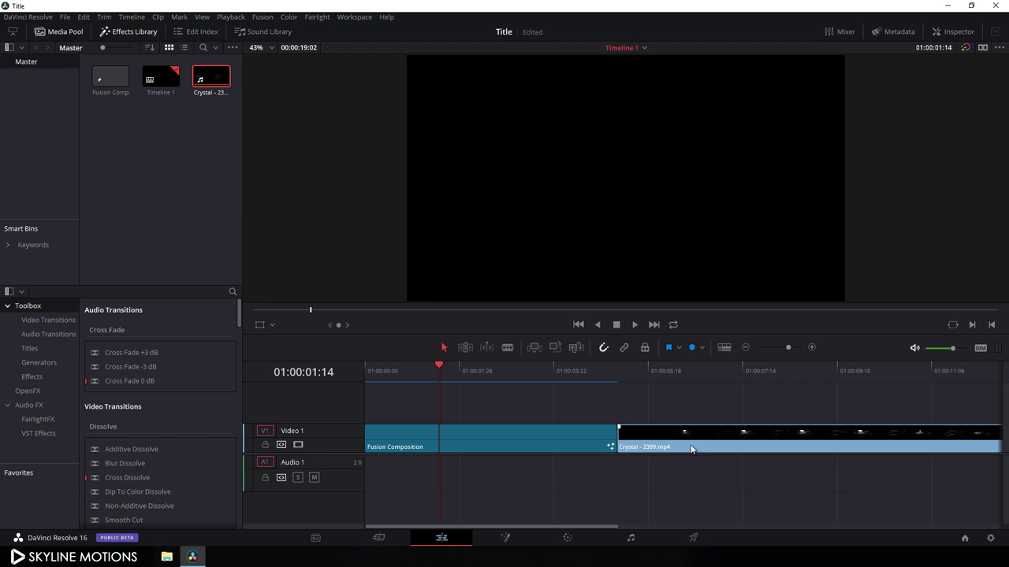
pyautogui.moveTo(557, 526); pyautogui.dragTo(597, 528)
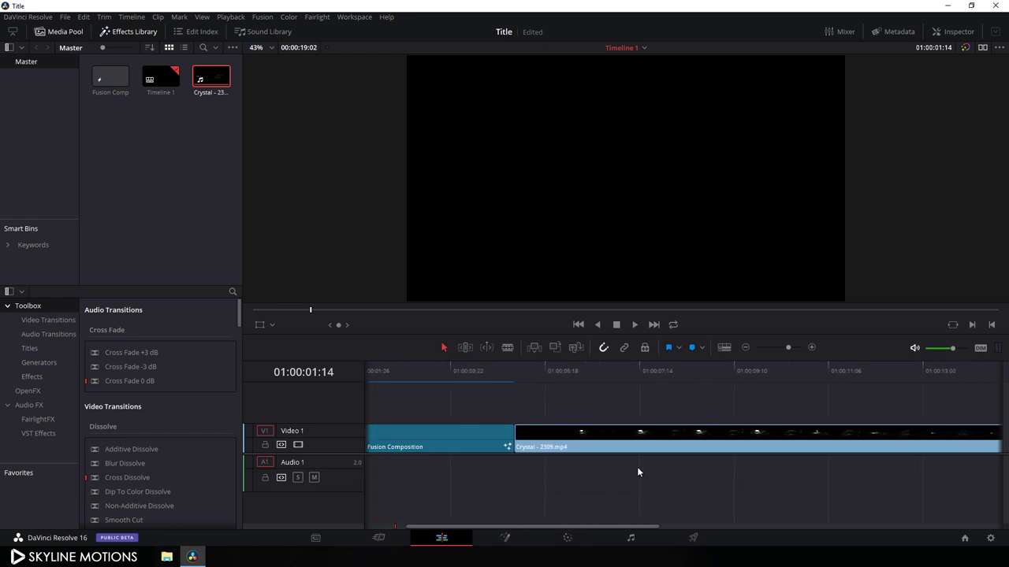
pyautogui.moveTo(571, 381); pyautogui.dragTo(728, 373)
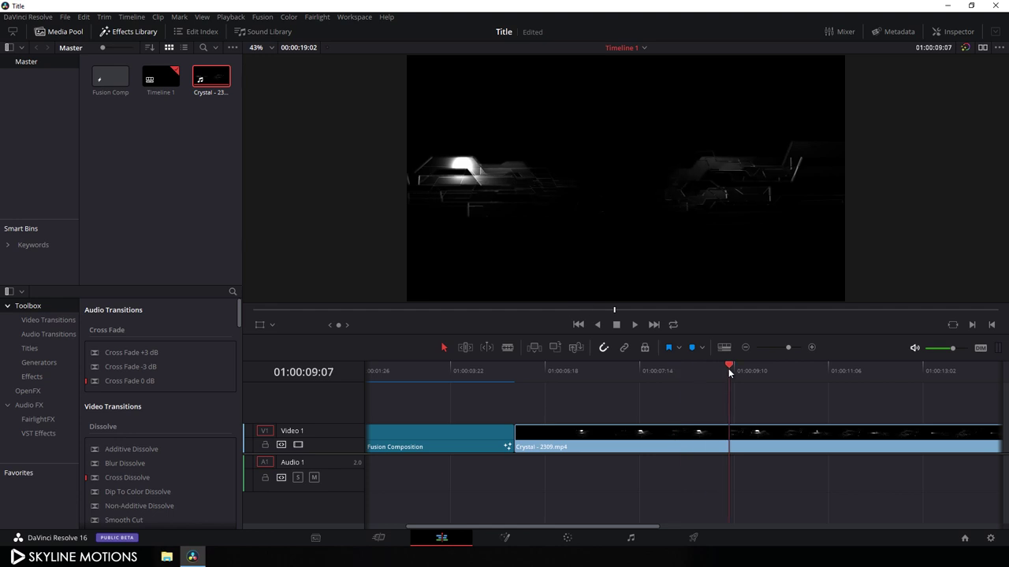
# Step: Retime the Crystal clip to 260% in reverse with Stretch to fit enabled
pyautogui.rightClick(684, 443)
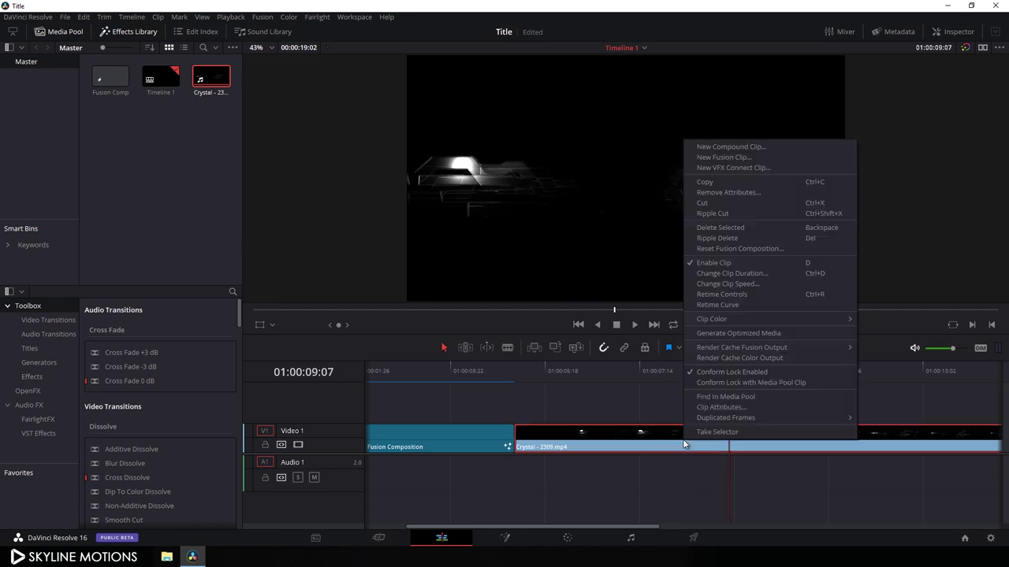
pyautogui.click(719, 282)
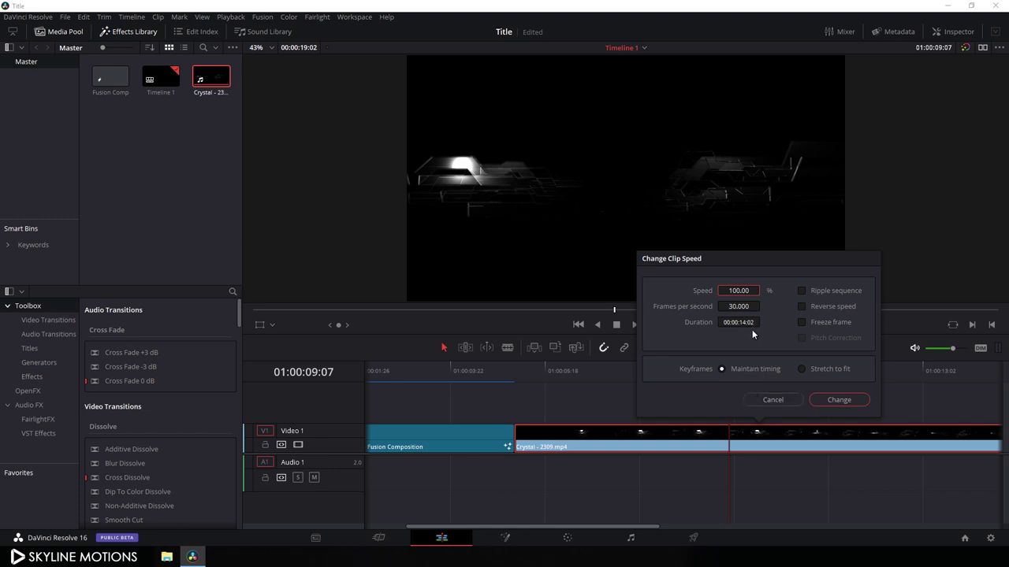
pyautogui.moveTo(741, 290); pyautogui.dragTo(762, 291)
pyautogui.write('260')
pyautogui.click(802, 370)
pyautogui.click(802, 308)
pyautogui.click(837, 400)
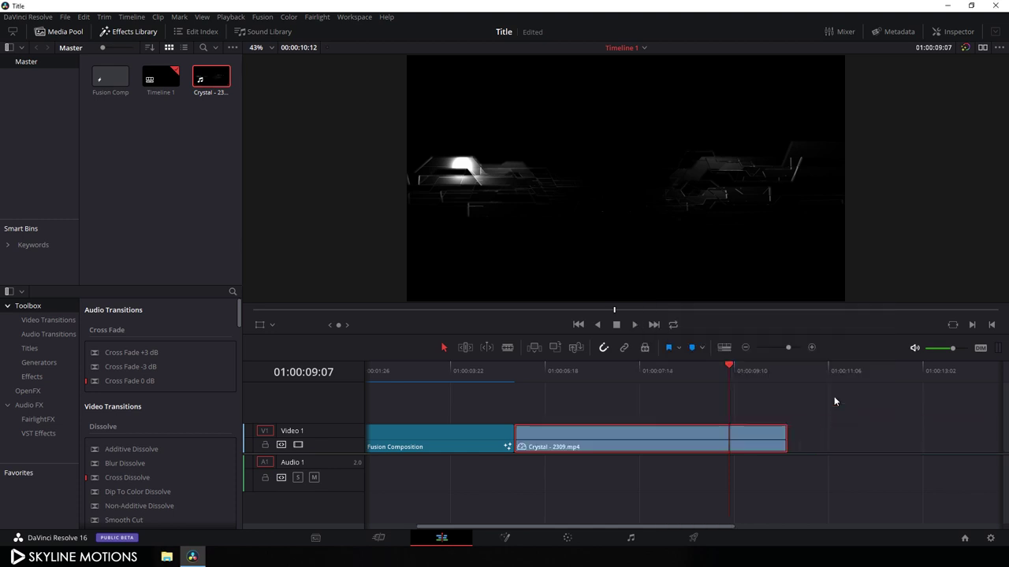
# Step: Turn the retimed clip into a Fusion clip named Clip and delete it from the timeline
pyautogui.rightClick(698, 442)
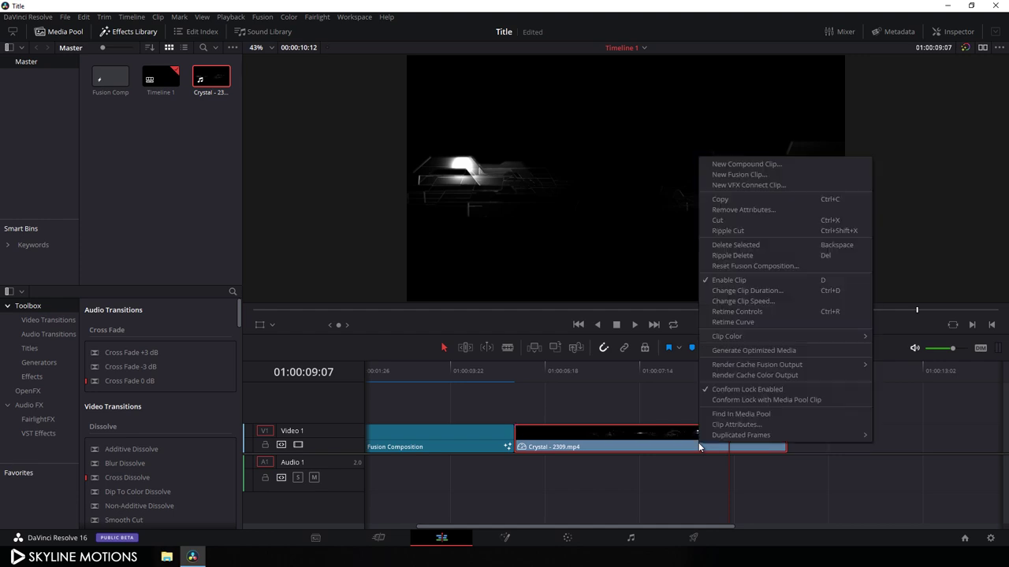
pyautogui.click(746, 166)
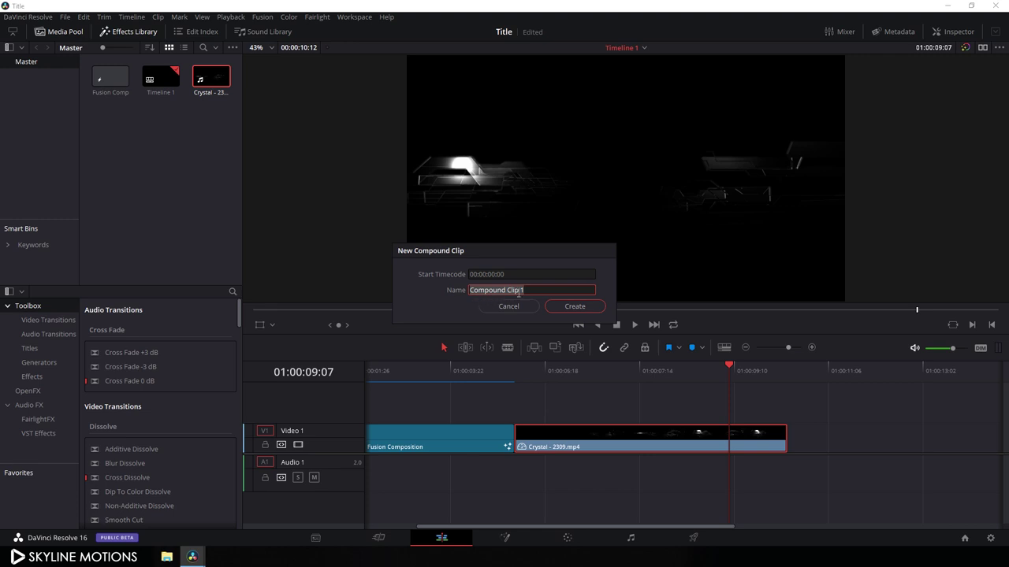
pyautogui.moveTo(513, 290); pyautogui.dragTo(453, 291)
pyautogui.write('Clip')
pyautogui.click(575, 307)
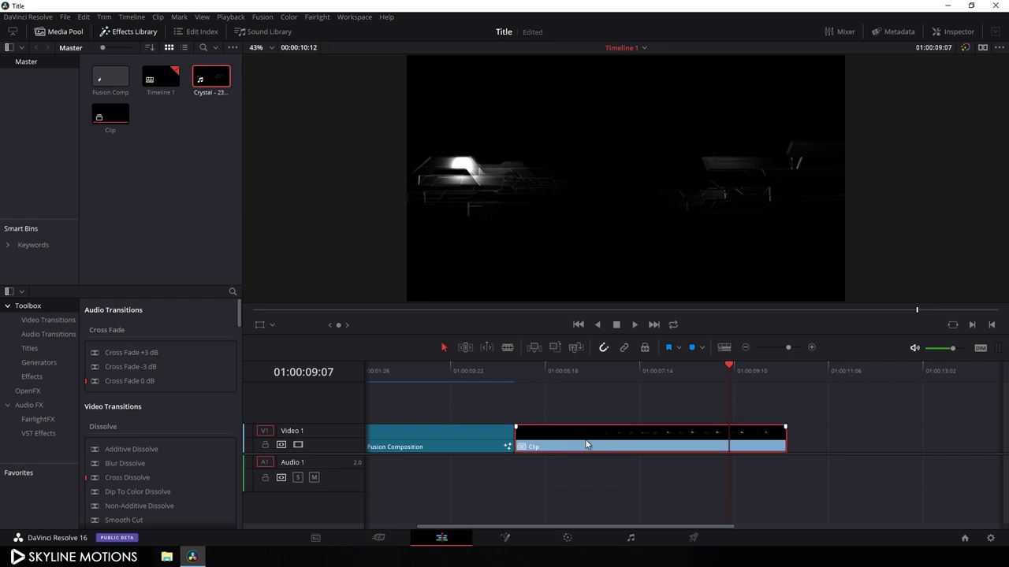
pyautogui.press('Delete')
pyautogui.moveTo(479, 370); pyautogui.dragTo(409, 385)
# Step: On the Fusion page, add Clip from the Media Pool as a node renamed Clip and view it
pyautogui.click(506, 537)
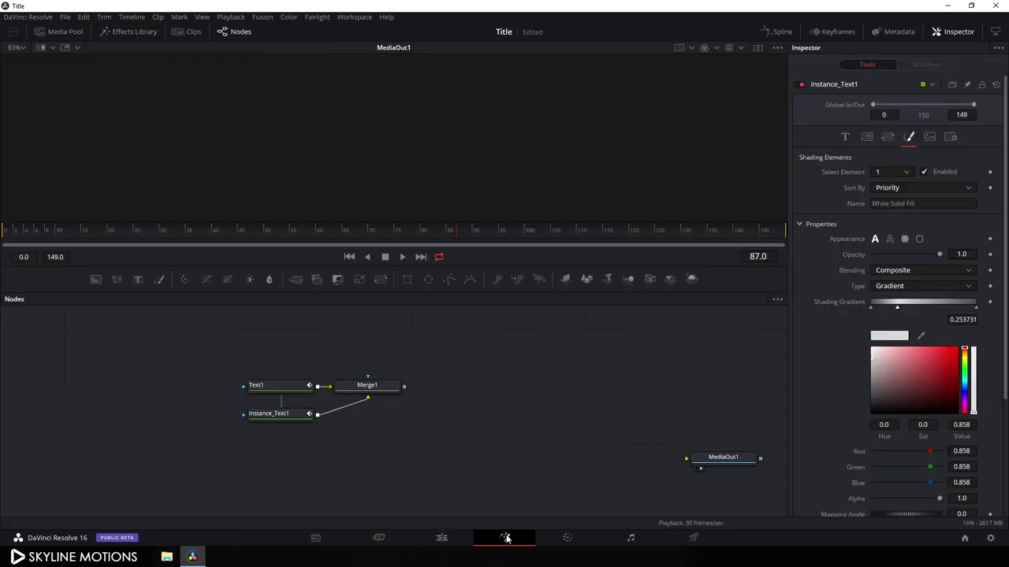
pyautogui.click(64, 32)
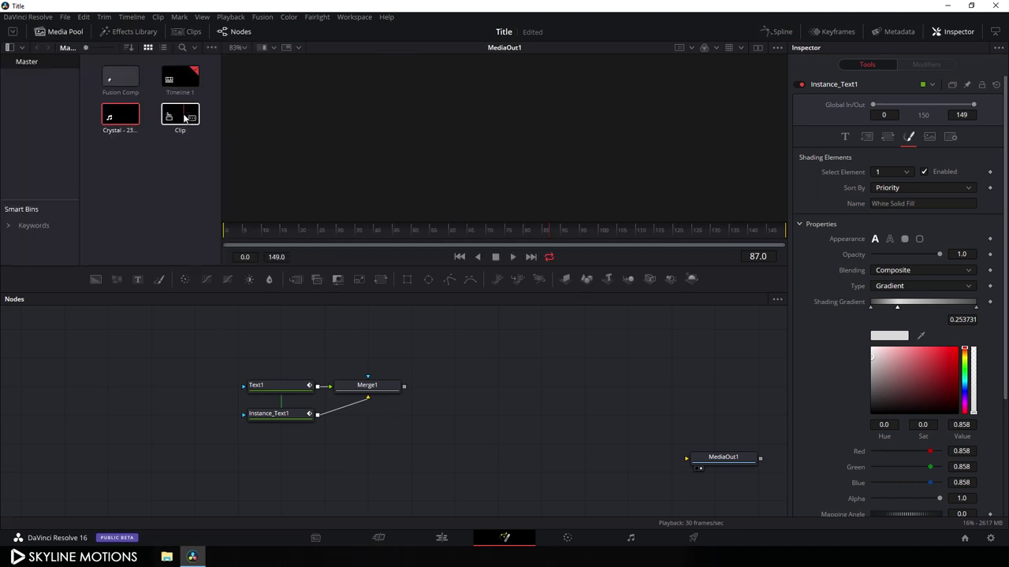
pyautogui.moveTo(179, 130); pyautogui.dragTo(251, 325)
pyautogui.click(55, 35)
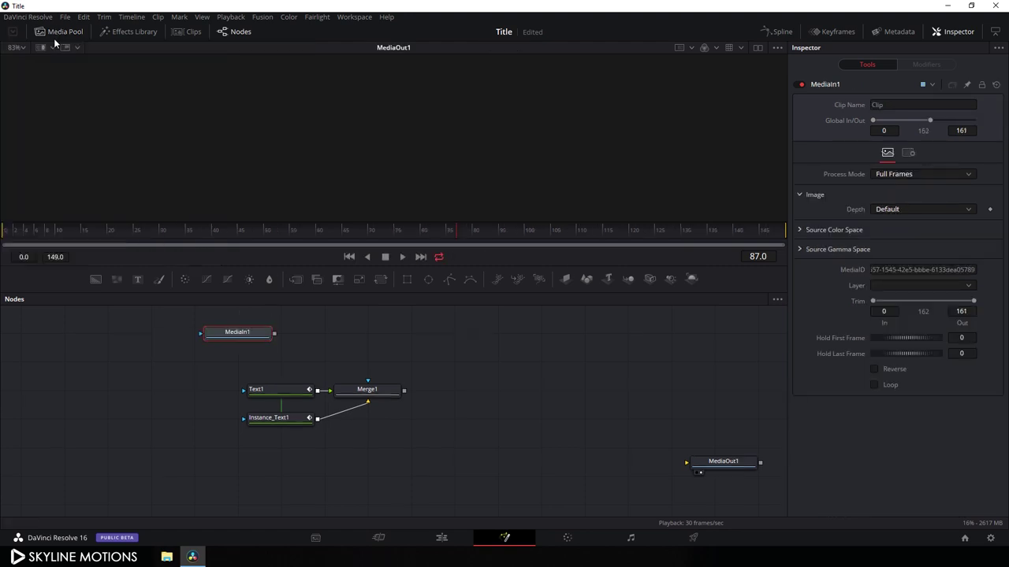
pyautogui.press('F2')
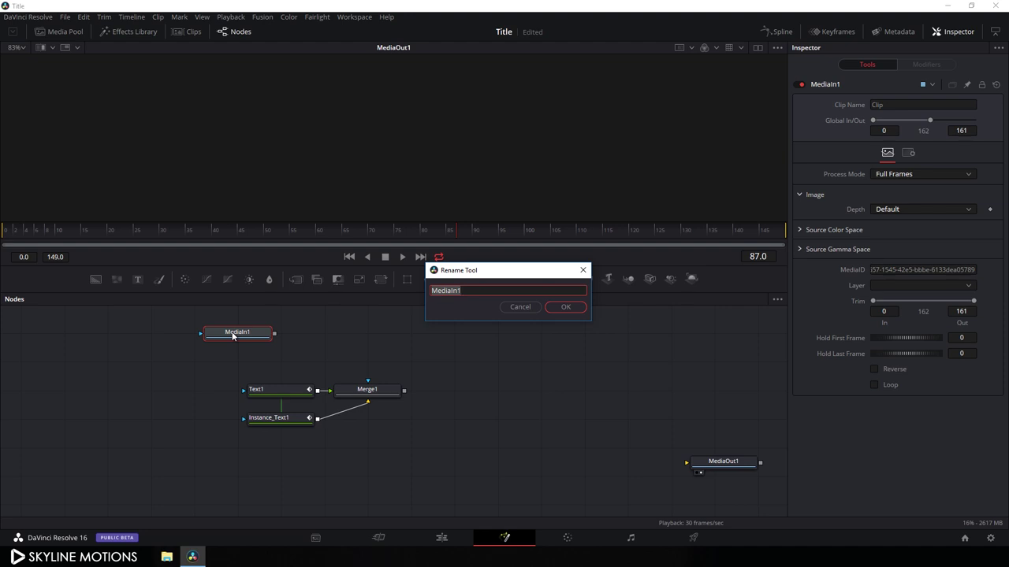
pyautogui.write('Clip')
pyautogui.press('Return')
pyautogui.moveTo(247, 340); pyautogui.dragTo(263, 129)
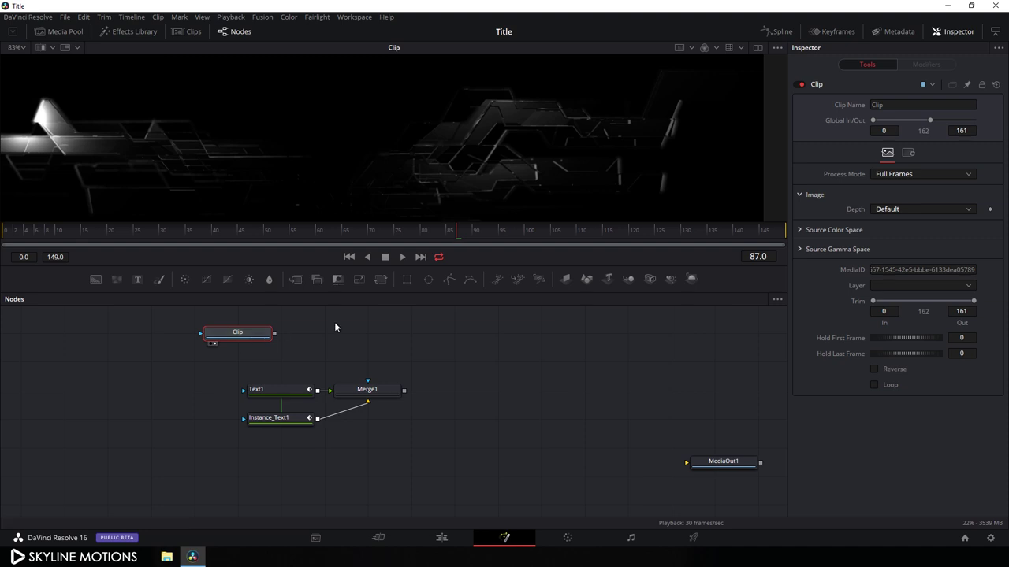
# Step: Add a Transform node after Clip, view its output, and fit the frame in the viewer
pyautogui.click(380, 280)
pyautogui.moveTo(324, 337); pyautogui.dragTo(336, 134)
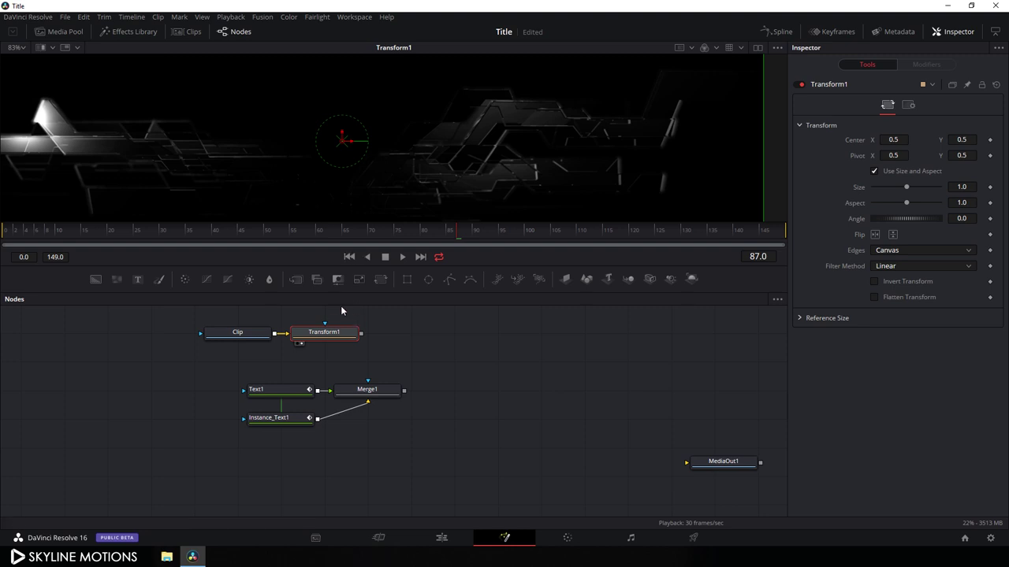
pyautogui.click(22, 48)
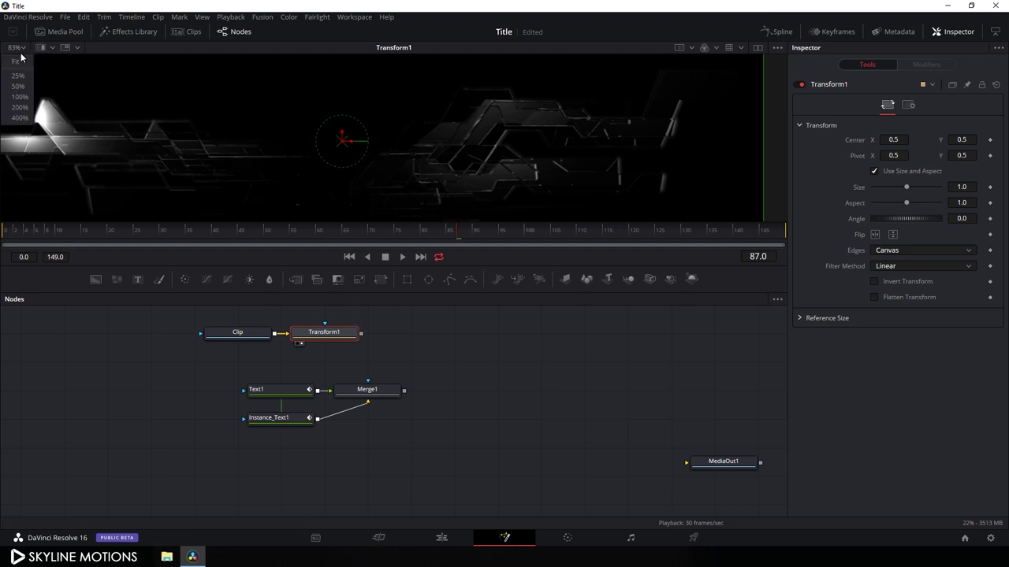
pyautogui.click(16, 60)
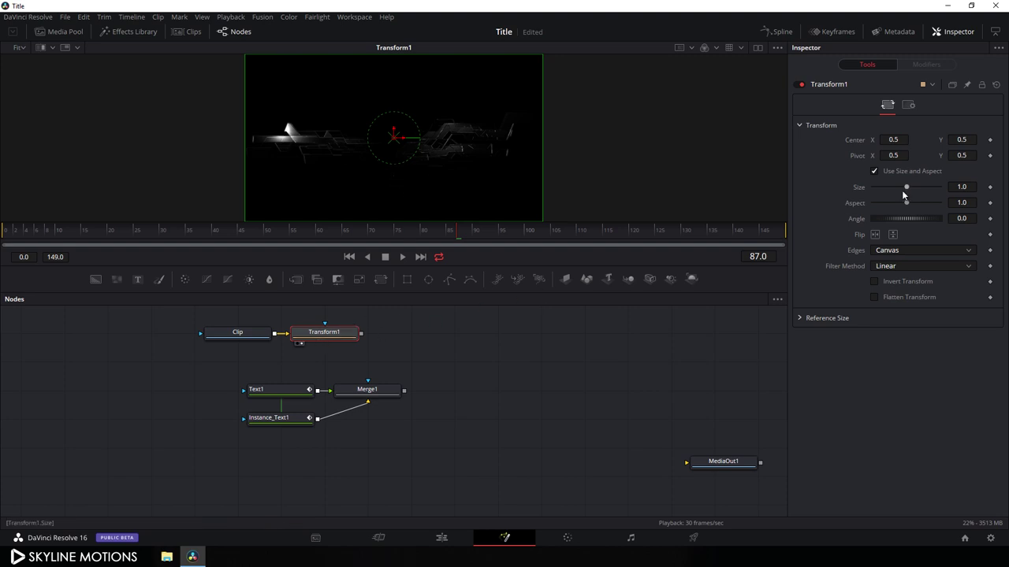
# Step: Set Transform1's Size to exactly 2.0, leaving Aspect at 1.0
pyautogui.moveTo(905, 189); pyautogui.dragTo(915, 189)
pyautogui.click(962, 187)
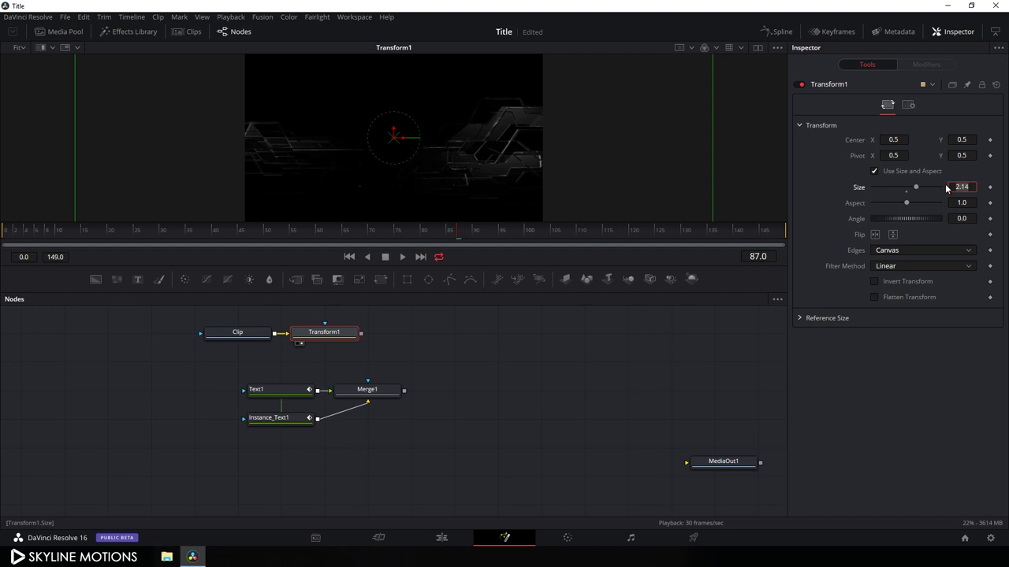
pyautogui.write('2')
pyautogui.press('Tab')
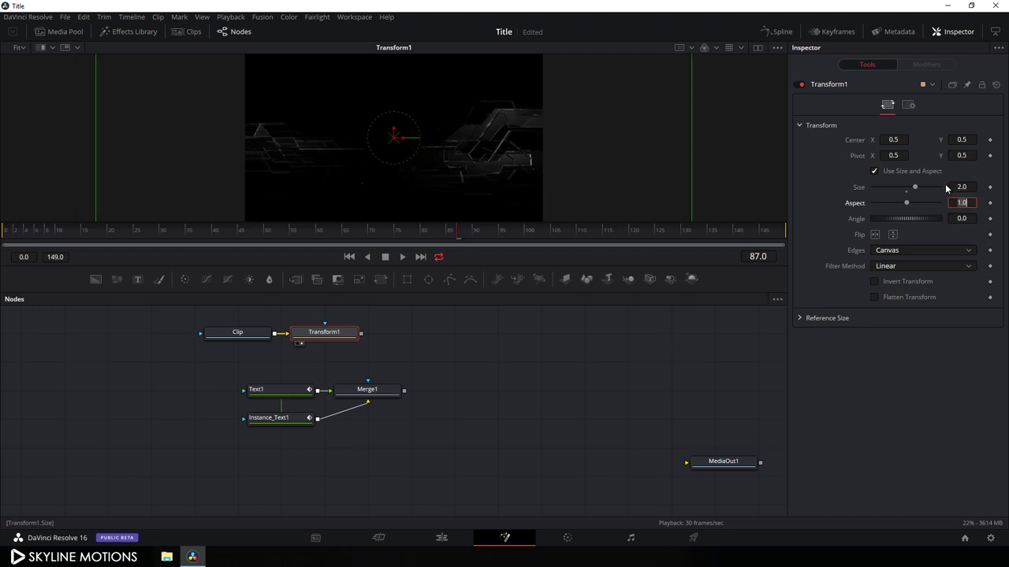
pyautogui.press('Return')
pyautogui.click(425, 343)
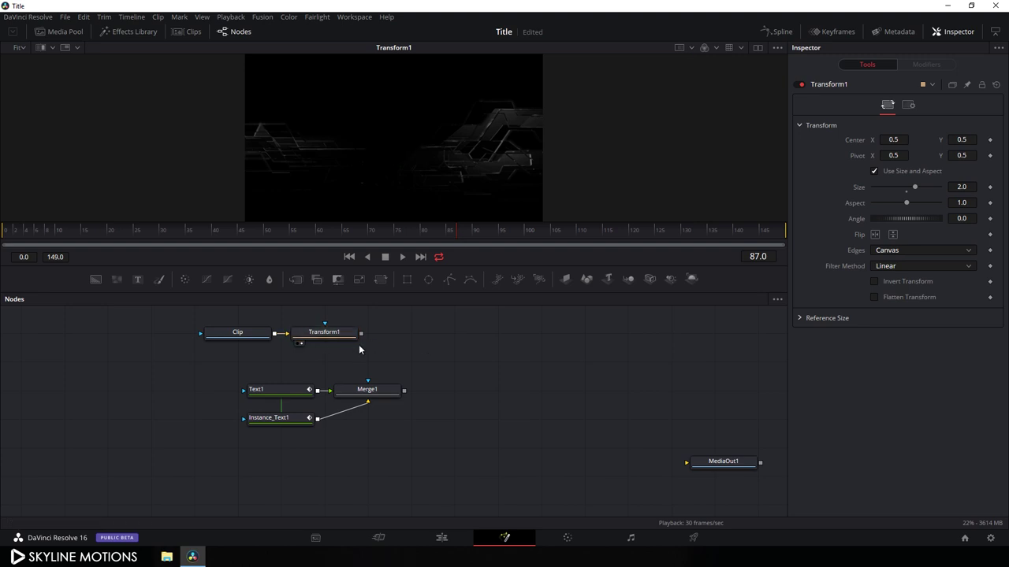
pyautogui.click(336, 341)
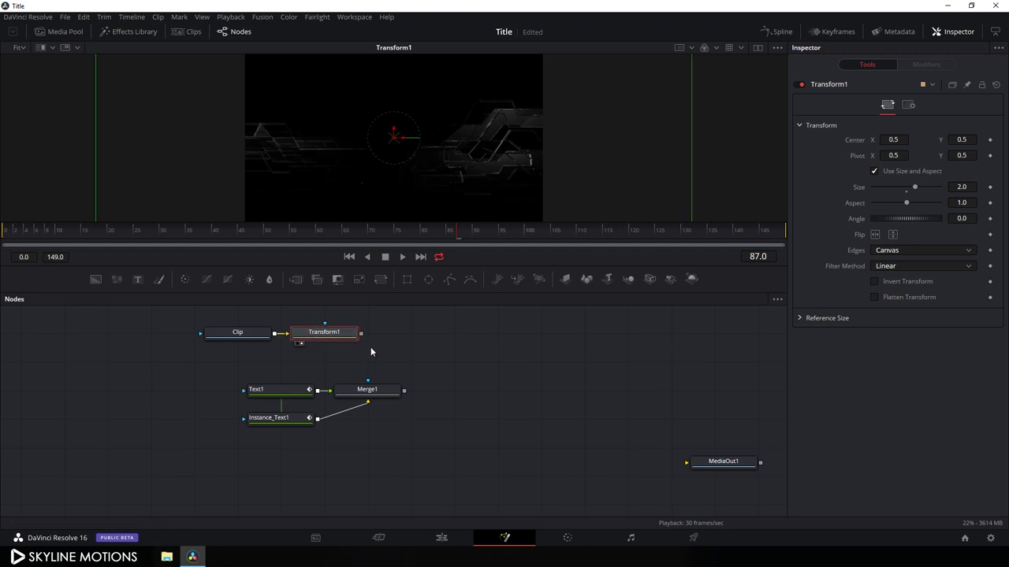
# Step: Add a Color Corrector after Transform1 and tint the footage blue with Tint -0.38
pyautogui.click(185, 279)
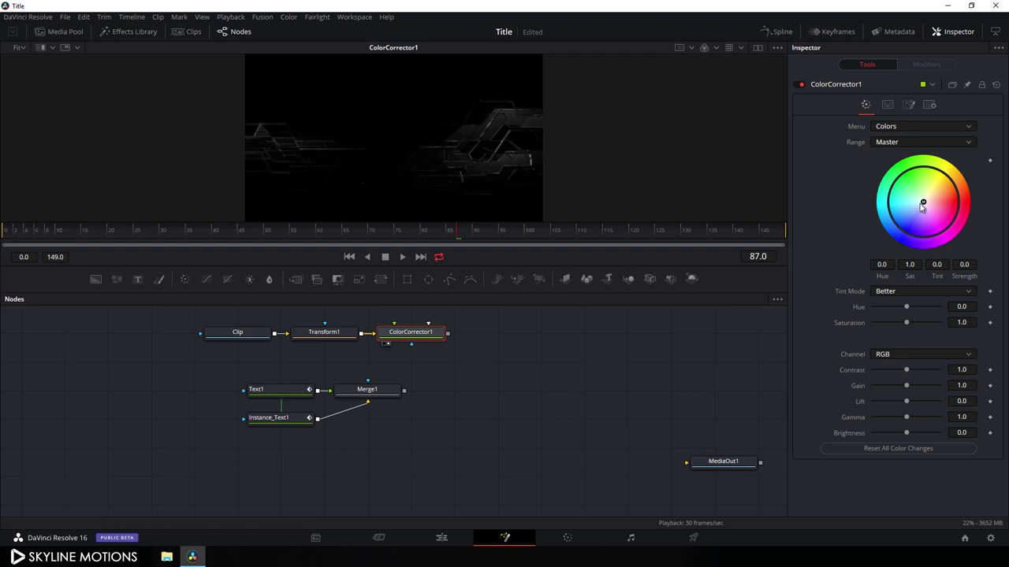
pyautogui.moveTo(920, 207); pyautogui.dragTo(893, 242)
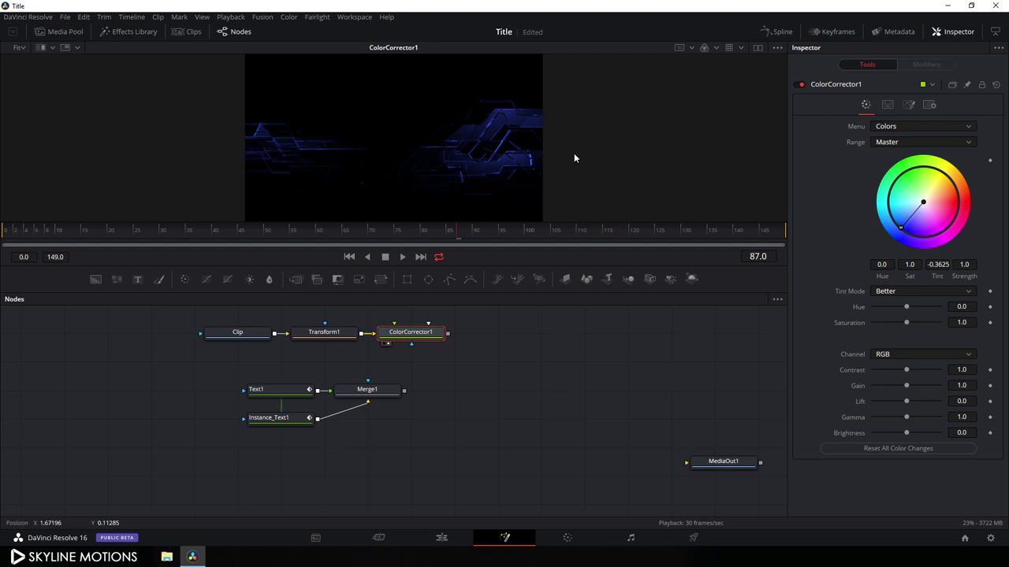
pyautogui.click(943, 271)
pyautogui.write('-0.')
pyautogui.press('Tab')
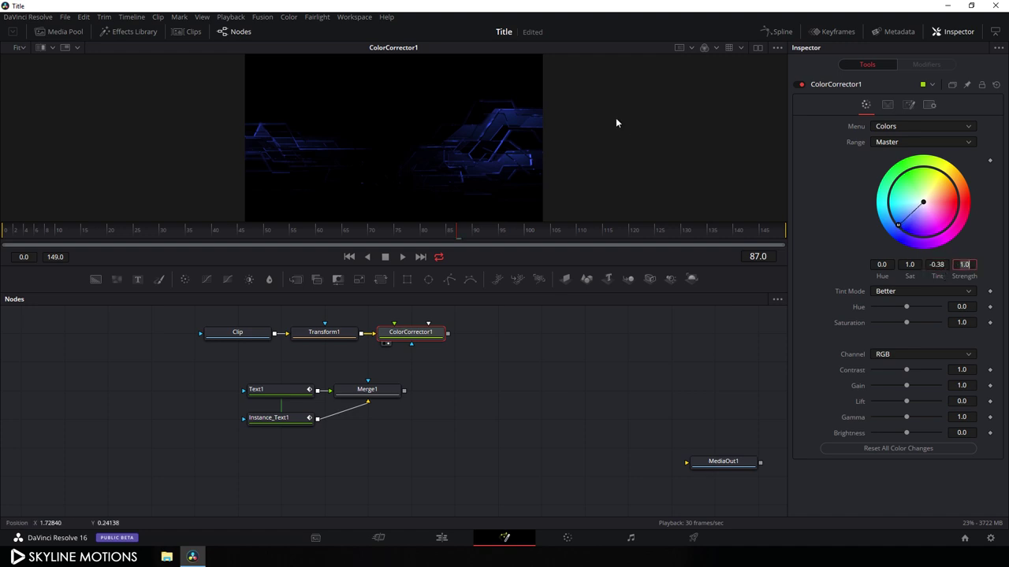
pyautogui.moveTo(383, 237); pyautogui.dragTo(324, 237)
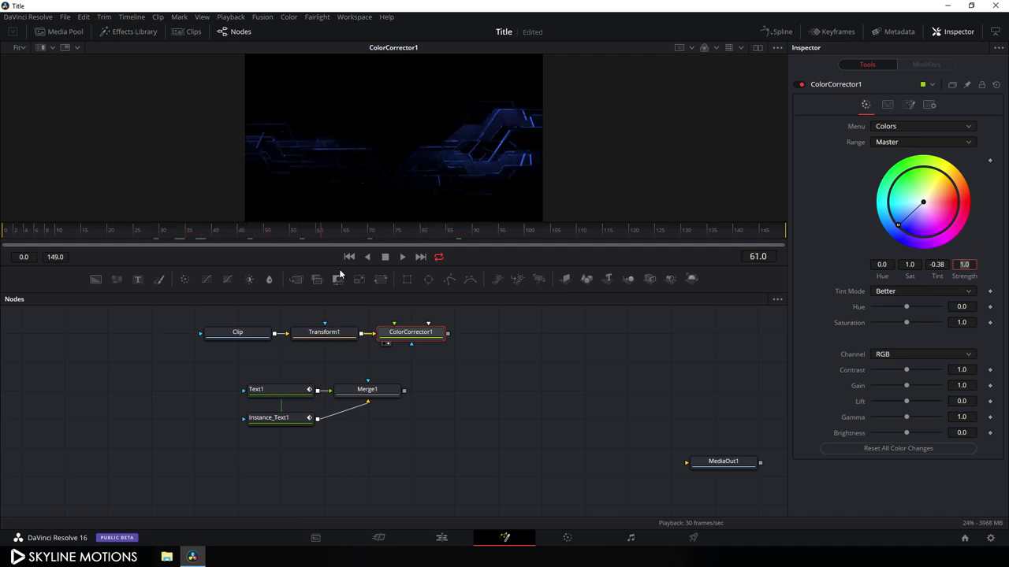
# Step: Move the background nodes left and add a new Merge node
pyautogui.moveTo(227, 357); pyautogui.dragTo(297, 318)
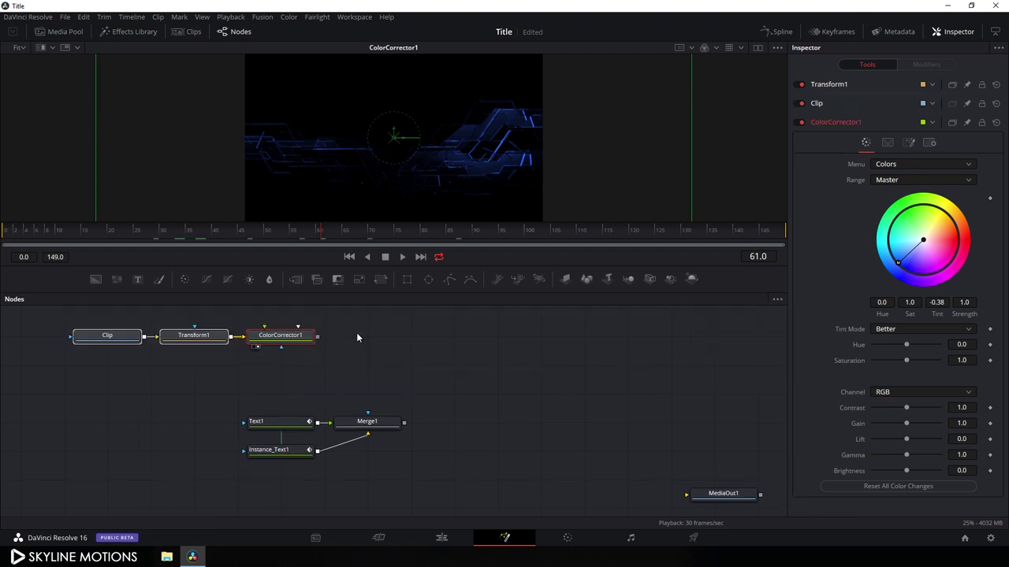
pyautogui.click(390, 351)
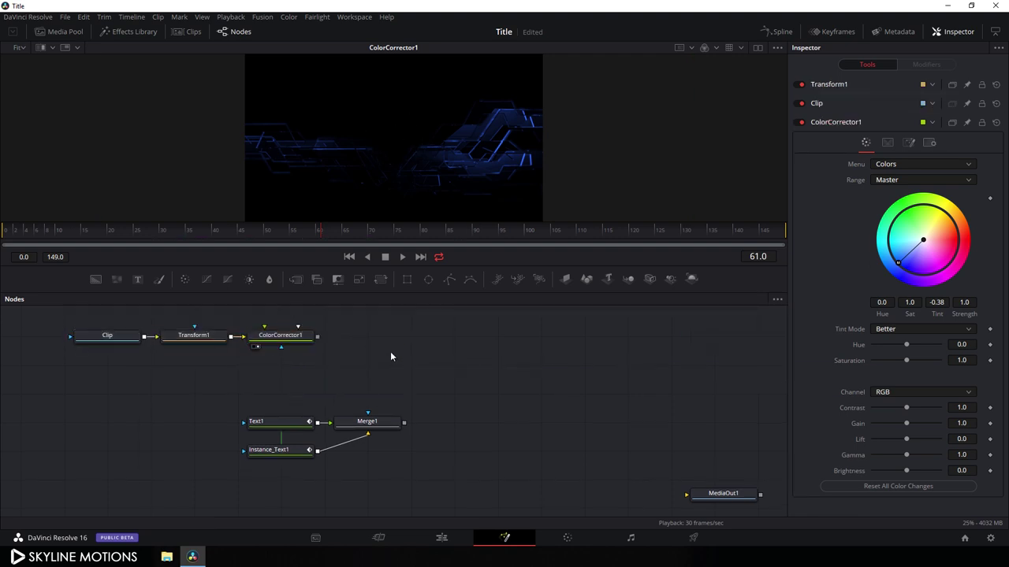
pyautogui.click(299, 281)
# Step: Feed ColorCorrector1 into Merge2's background and Merge1 into its foreground, then view Merge2
pyautogui.moveTo(415, 364); pyautogui.dragTo(283, 339)
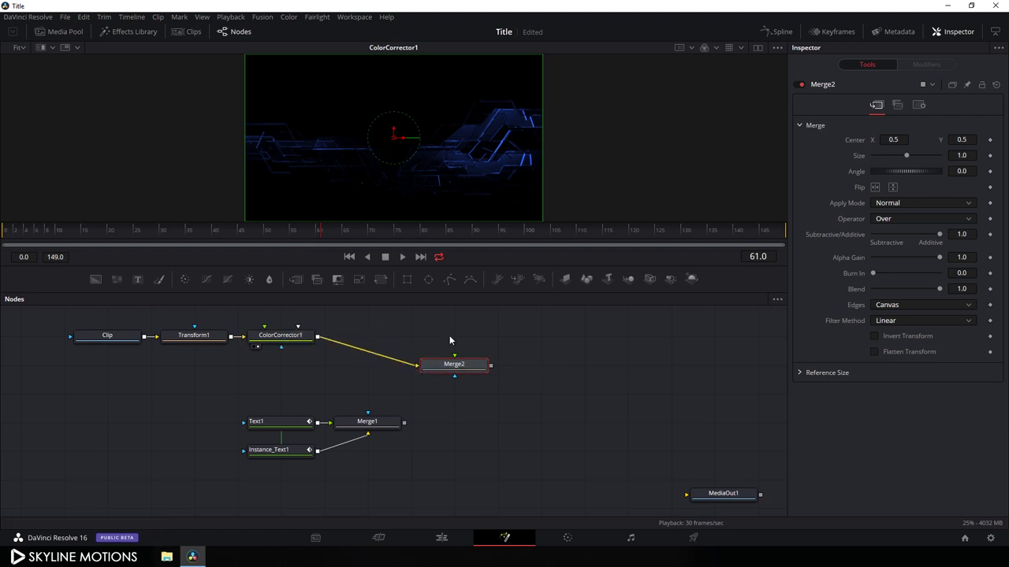
pyautogui.moveTo(453, 356); pyautogui.dragTo(386, 418)
pyautogui.moveTo(454, 365); pyautogui.dragTo(367, 334)
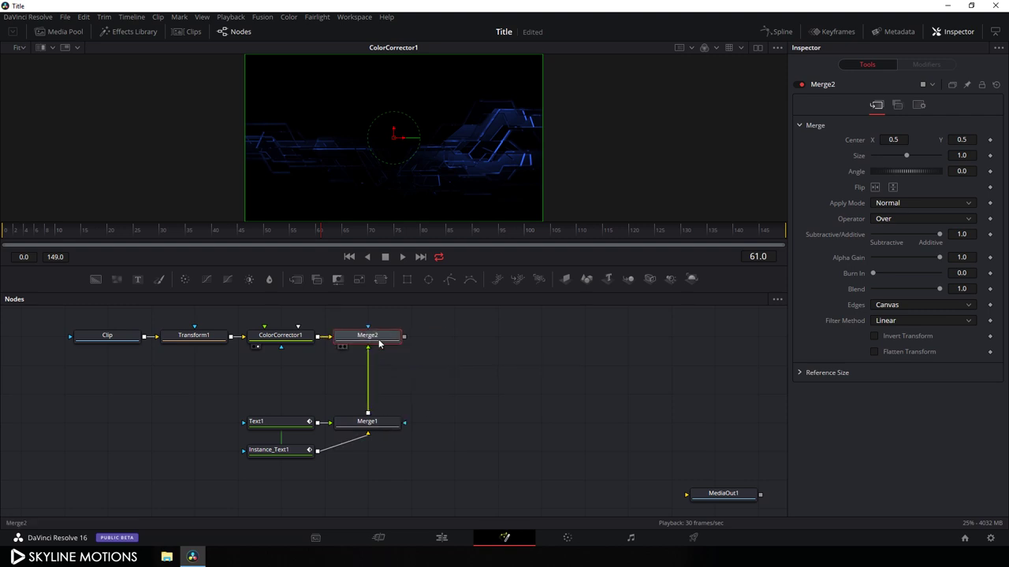
pyautogui.press('1')
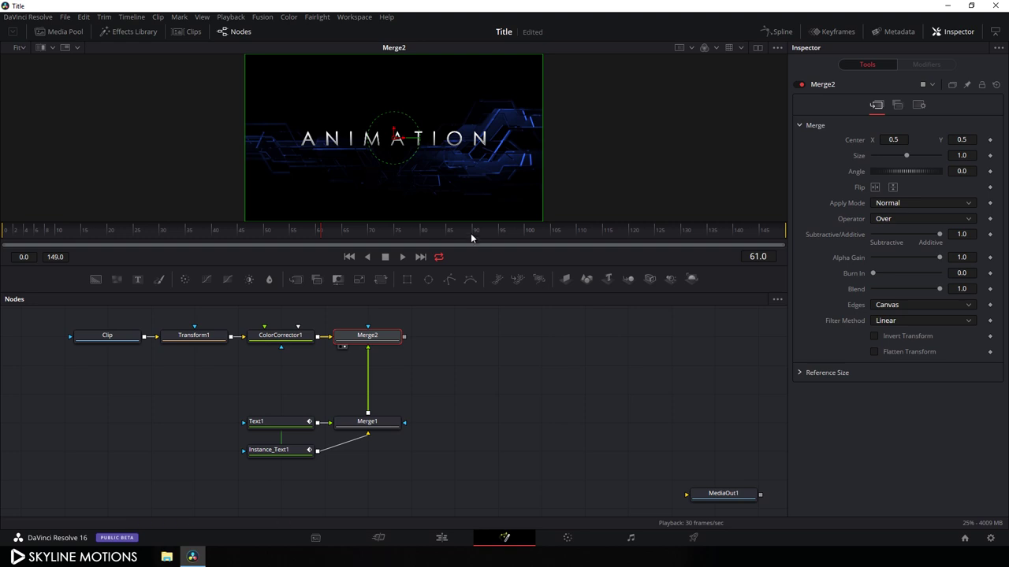
pyautogui.moveTo(324, 234)
pyautogui.mouseDown()
pyautogui.moveTo(176, 231)
pyautogui.moveTo(344, 233)
pyautogui.mouseUp()
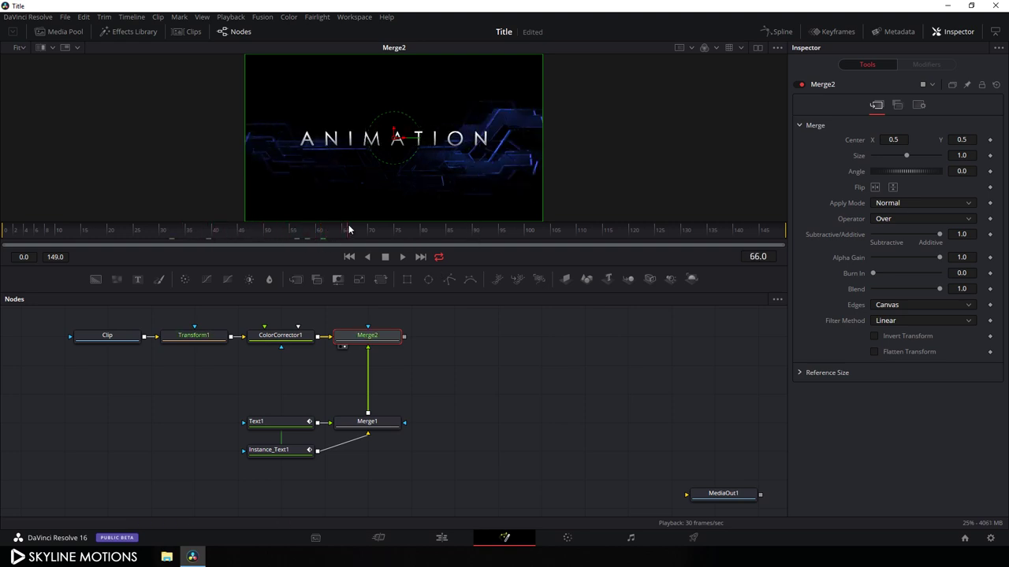
pyautogui.click(446, 378)
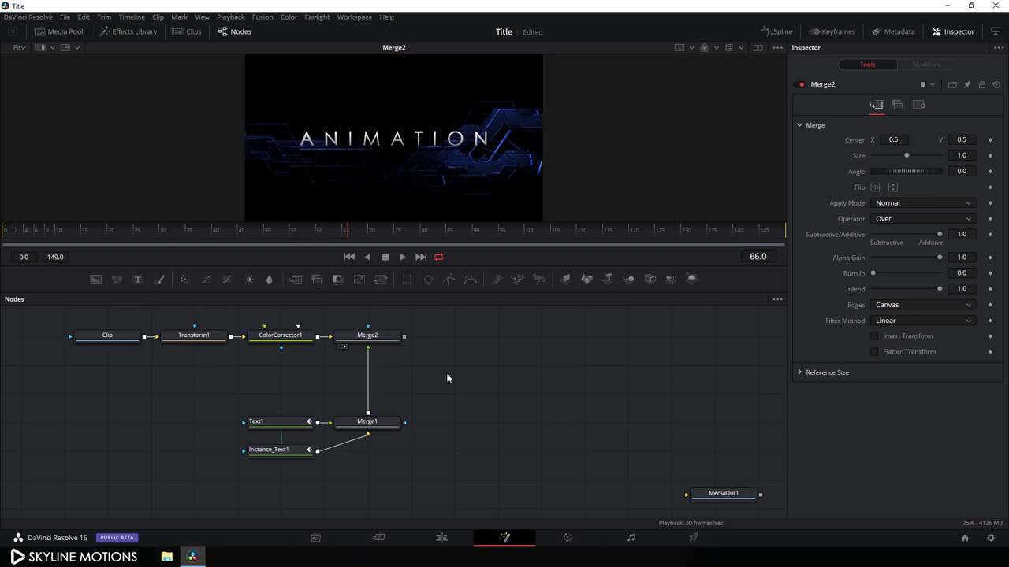
# Step: Import the Flare.tif image into the Media Pool
pyautogui.click(57, 33)
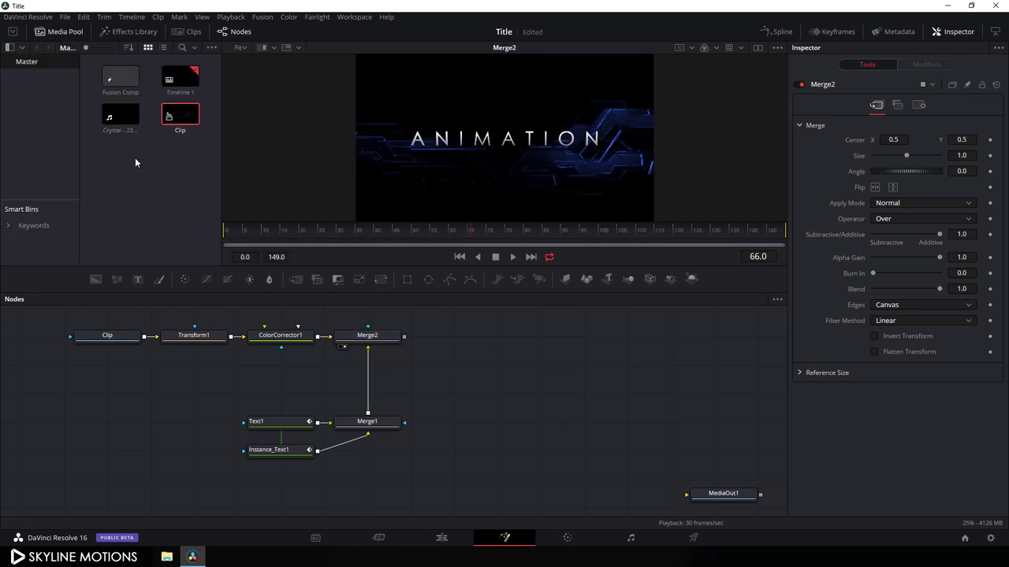
pyautogui.rightClick(130, 165)
pyautogui.click(162, 236)
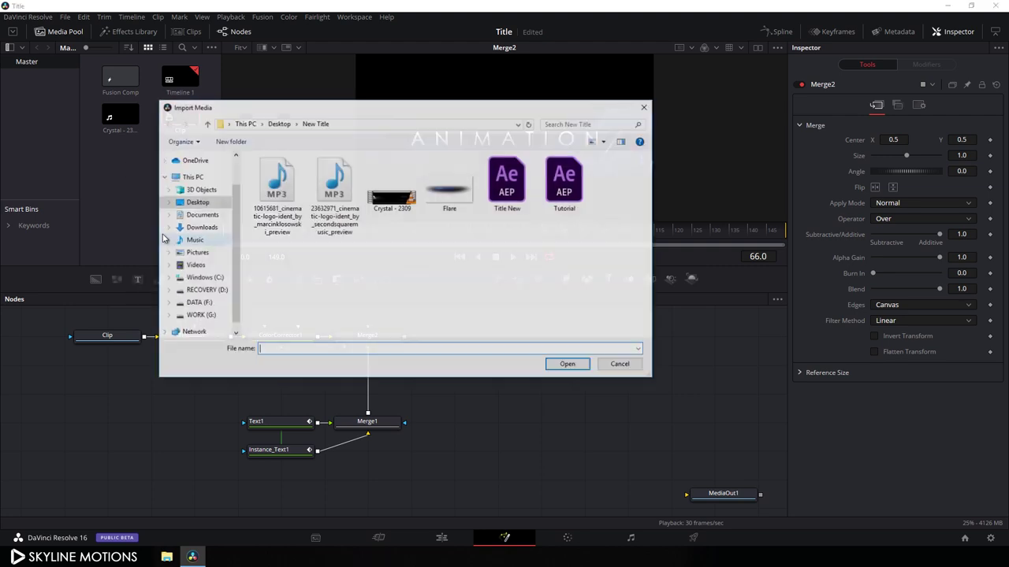
pyautogui.click(450, 205)
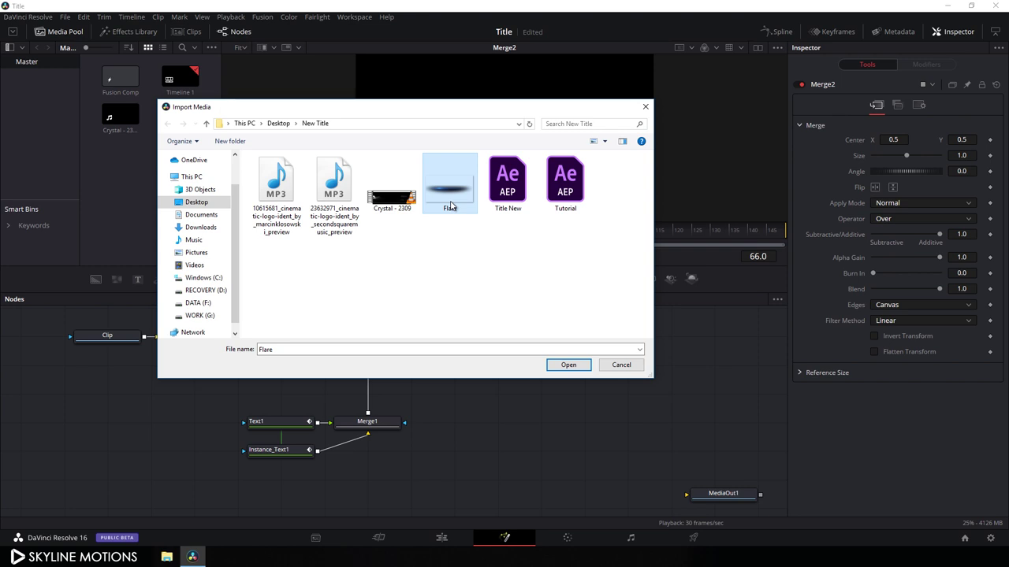
pyautogui.click(568, 364)
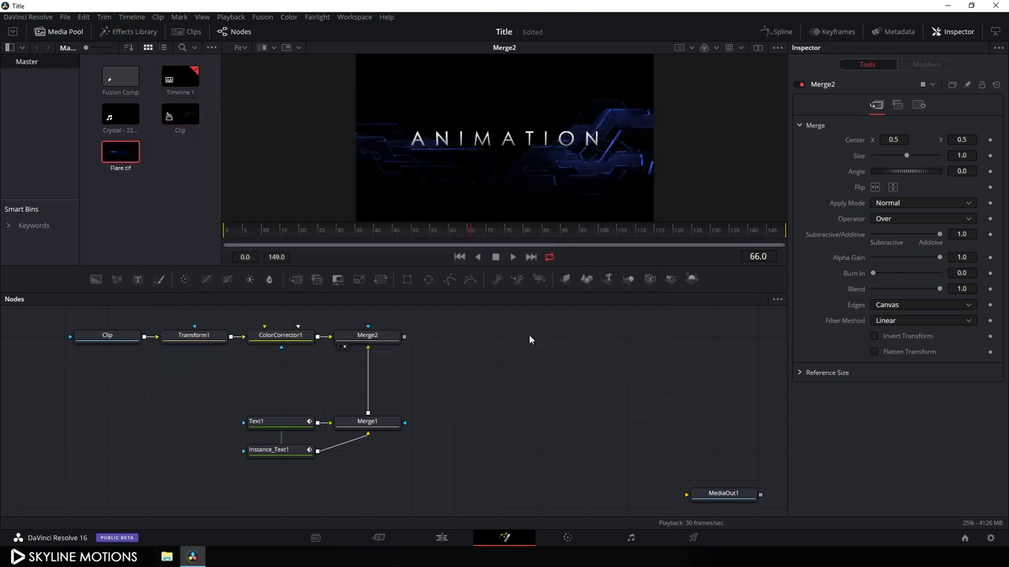
# Step: Add Flare.tif to the node graph as a node renamed Flare, then add a merge node for it
pyautogui.moveTo(120, 152); pyautogui.dragTo(228, 387)
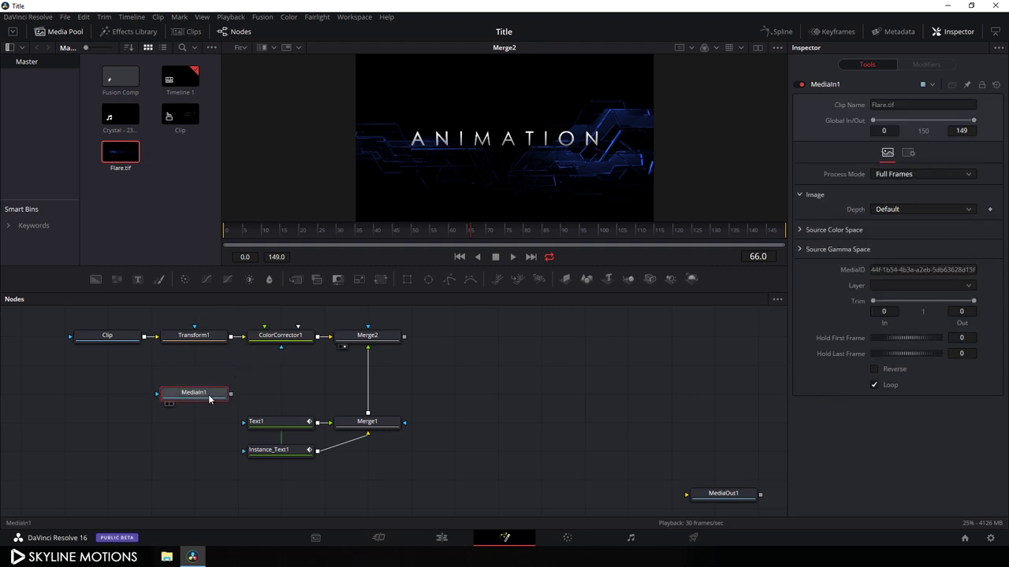
pyautogui.press('F2')
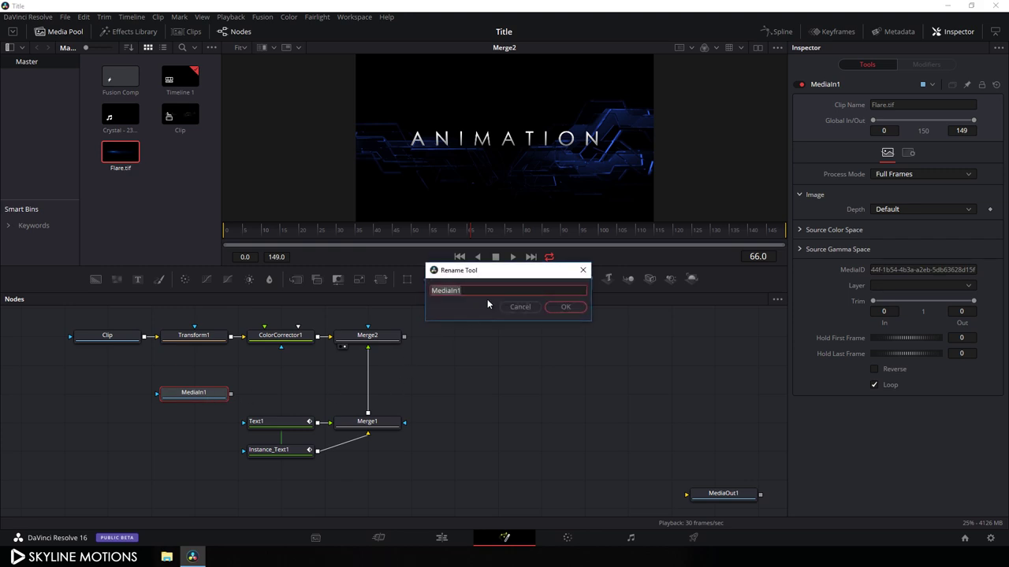
pyautogui.moveTo(488, 292); pyautogui.dragTo(429, 292)
pyautogui.press('BackSpace')
pyautogui.write('Flare')
pyautogui.click(564, 307)
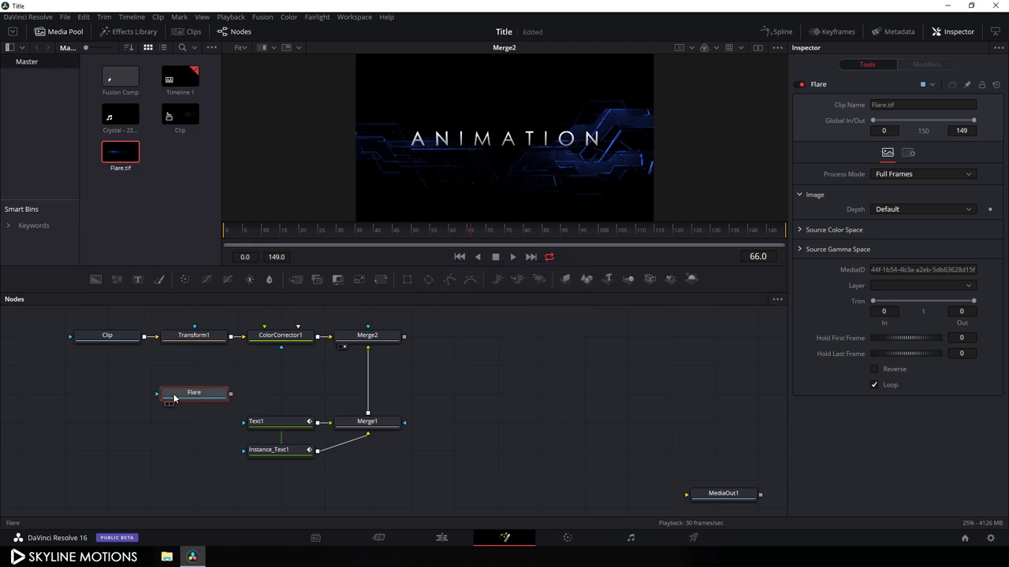
pyautogui.click(420, 384)
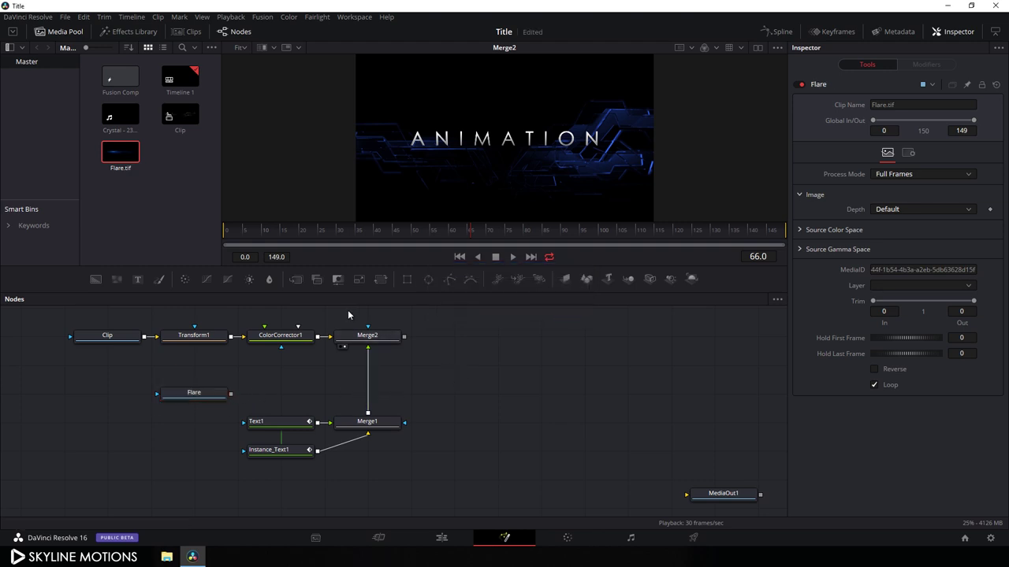
pyautogui.click(299, 280)
# Step: Place Merge3 beside Flare and set its Apply Mode to Screen, with a larger viewer
pyautogui.moveTo(411, 399); pyautogui.dragTo(196, 398)
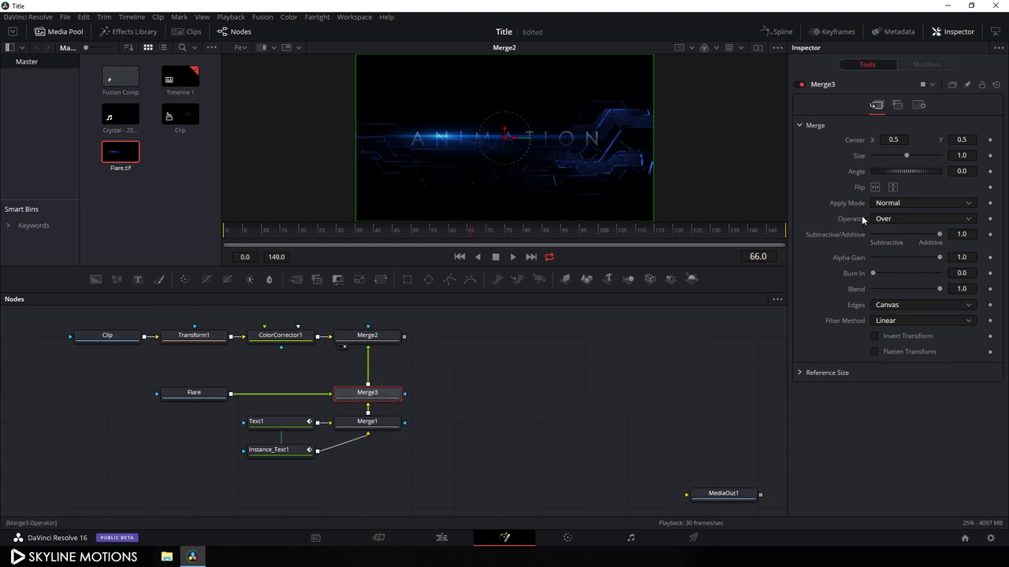
pyautogui.click(886, 203)
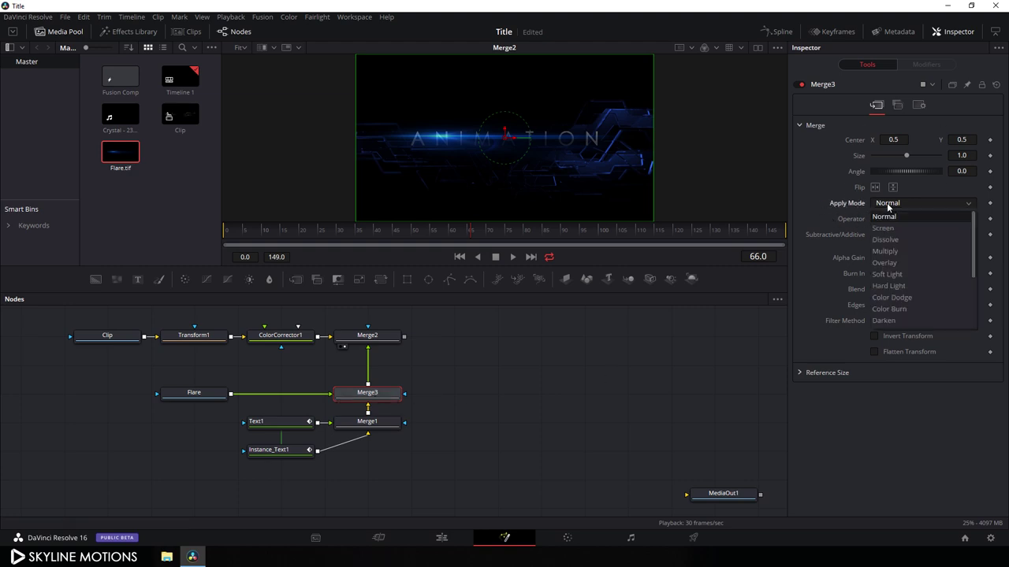
pyautogui.click(887, 228)
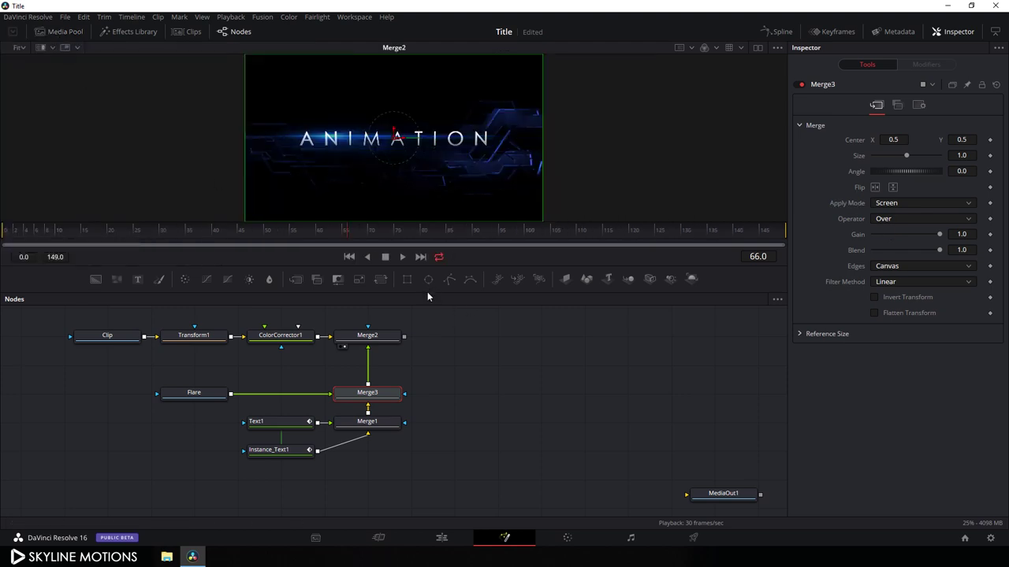
pyautogui.moveTo(428, 291); pyautogui.dragTo(427, 331)
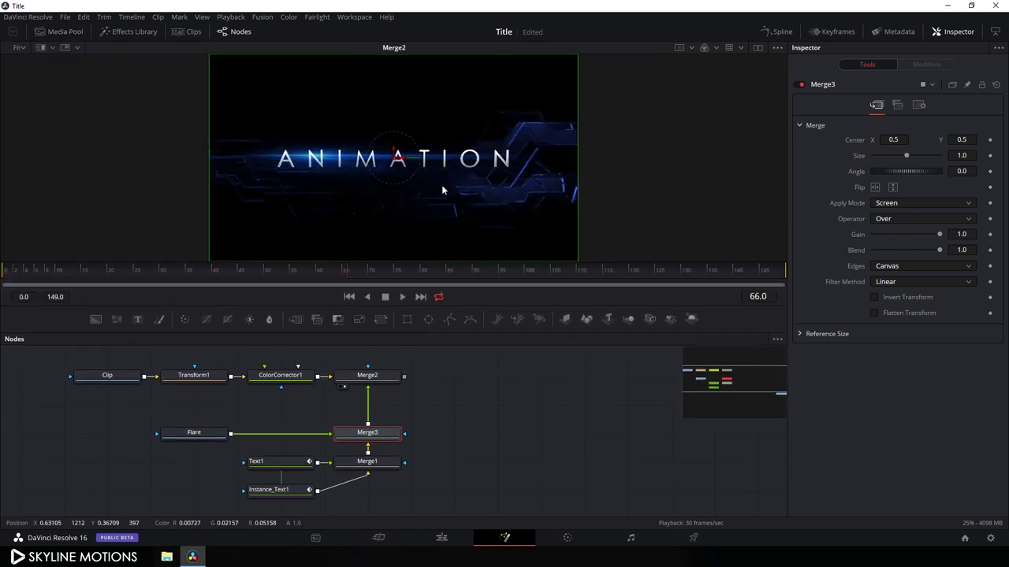
pyautogui.scroll(3, 442, 190)
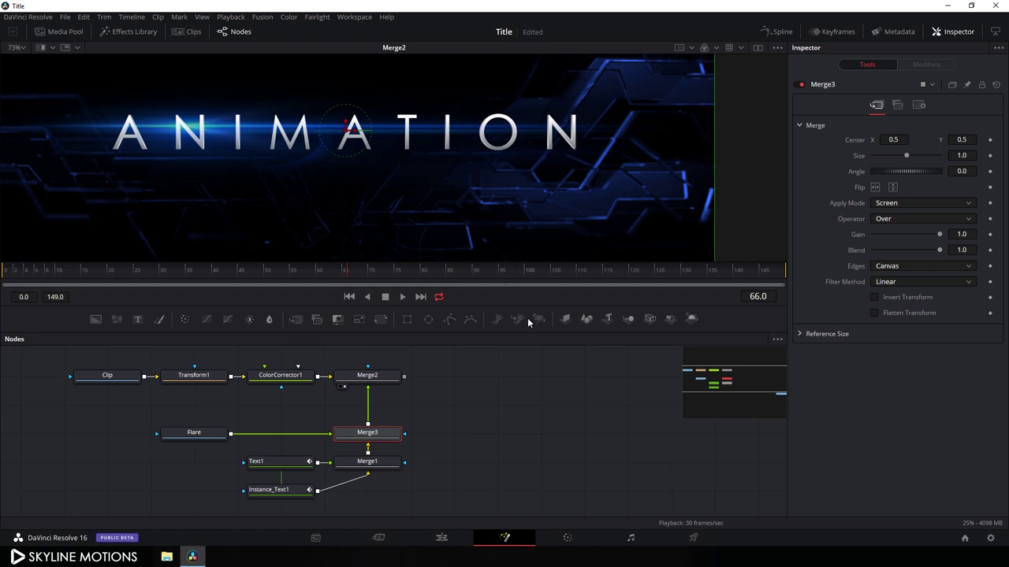
pyautogui.click(193, 436)
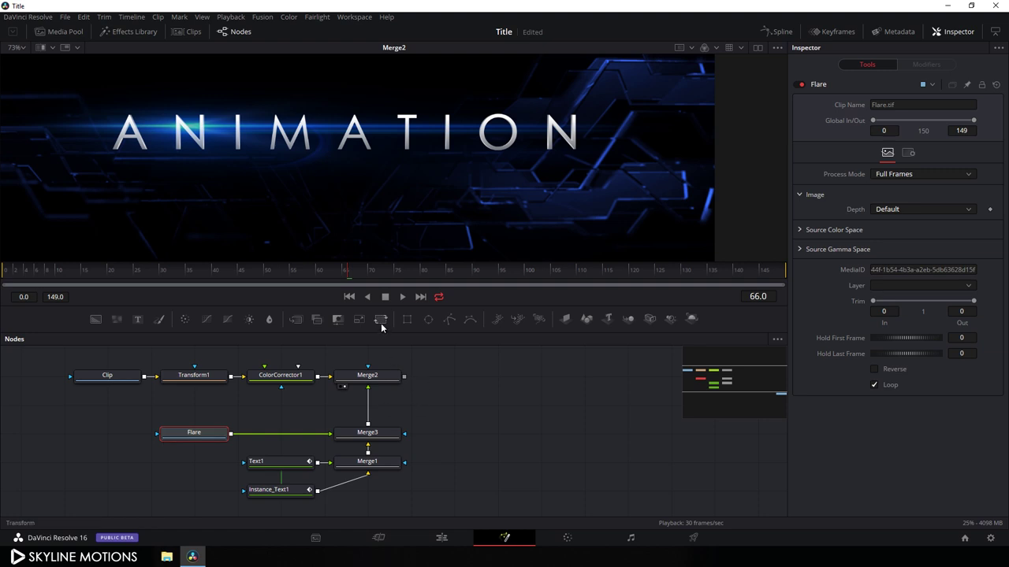
# Step: Insert Transform2 after Flare, flip it horizontally, and position its centre at the last frame
pyautogui.click(381, 324)
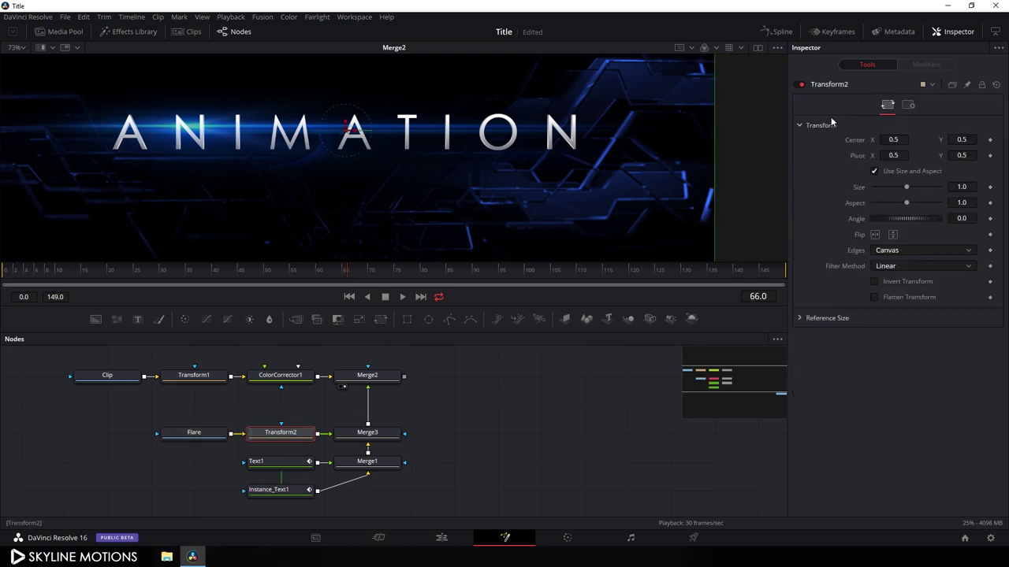
pyautogui.click(874, 236)
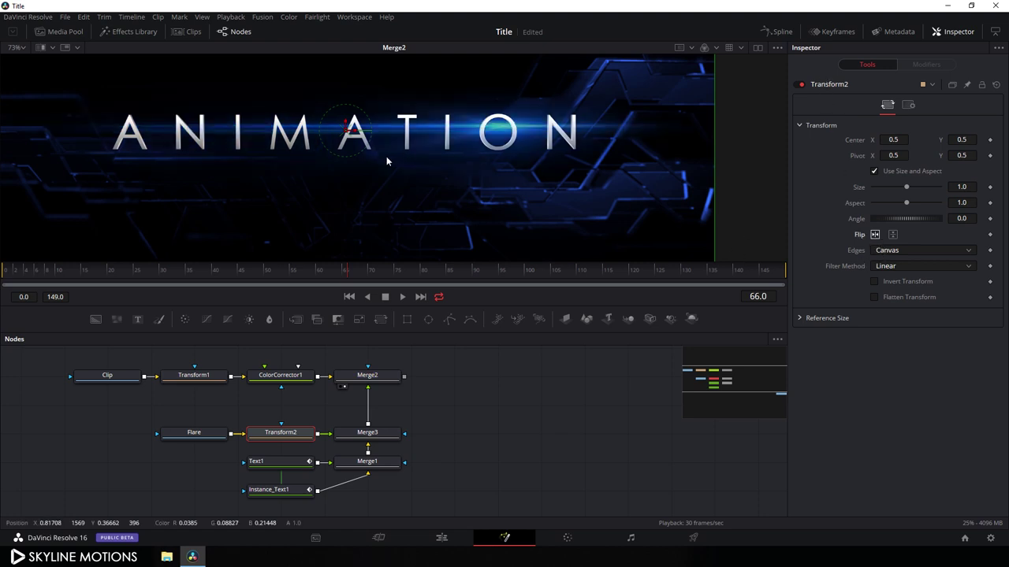
pyautogui.moveTo(345, 119); pyautogui.dragTo(340, 114)
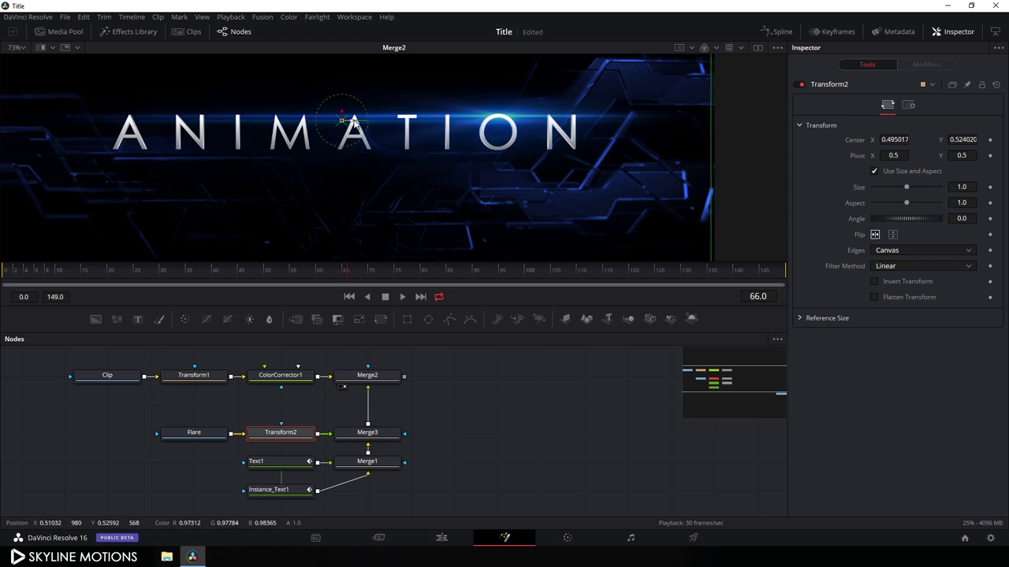
pyautogui.moveTo(739, 276); pyautogui.dragTo(855, 273)
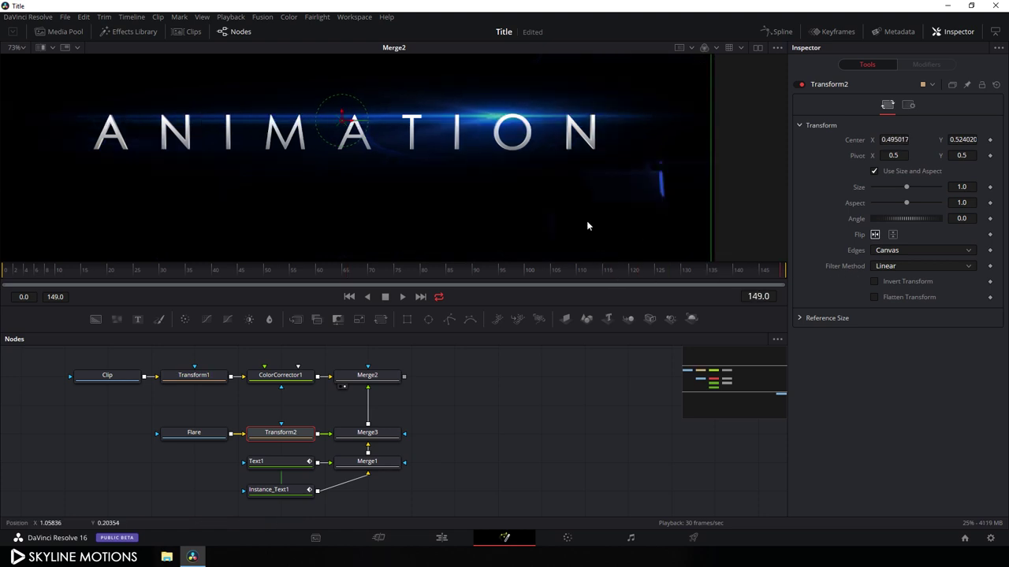
pyautogui.moveTo(352, 124); pyautogui.dragTo(356, 125)
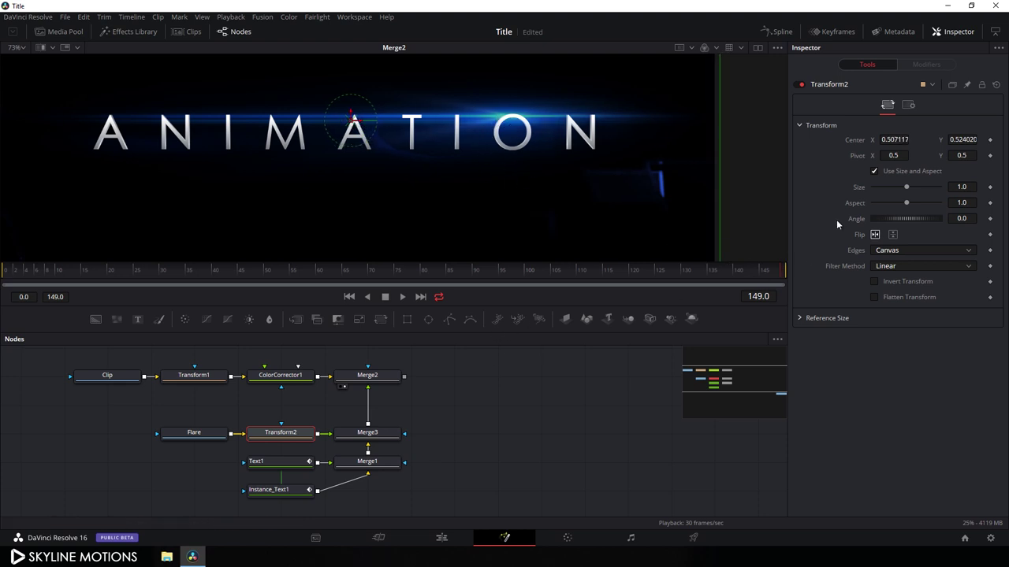
# Step: Keyframe the flare's Center at frame 149, then move it left of the title at frame 0
pyautogui.rightClick(854, 144)
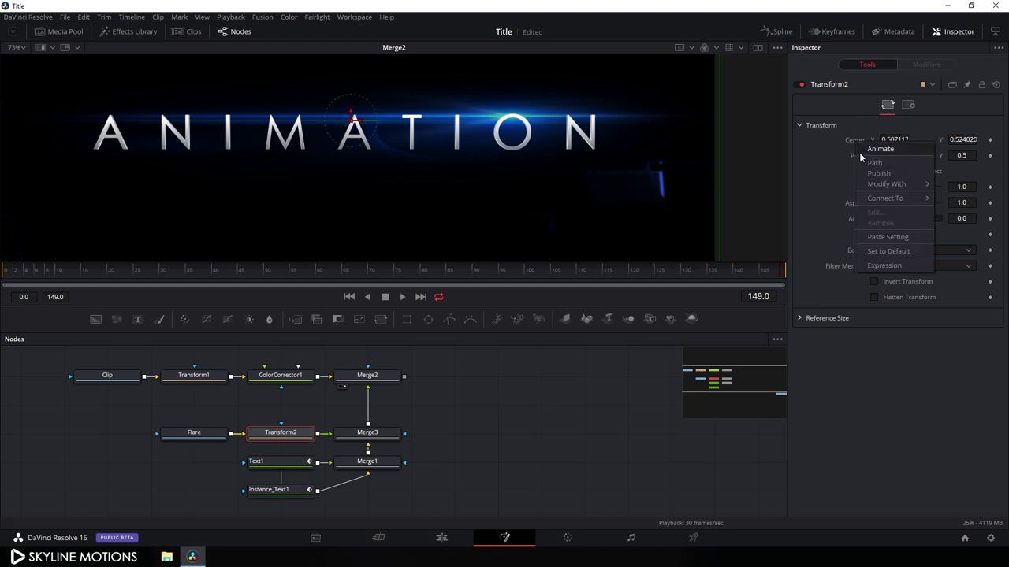
pyautogui.click(867, 149)
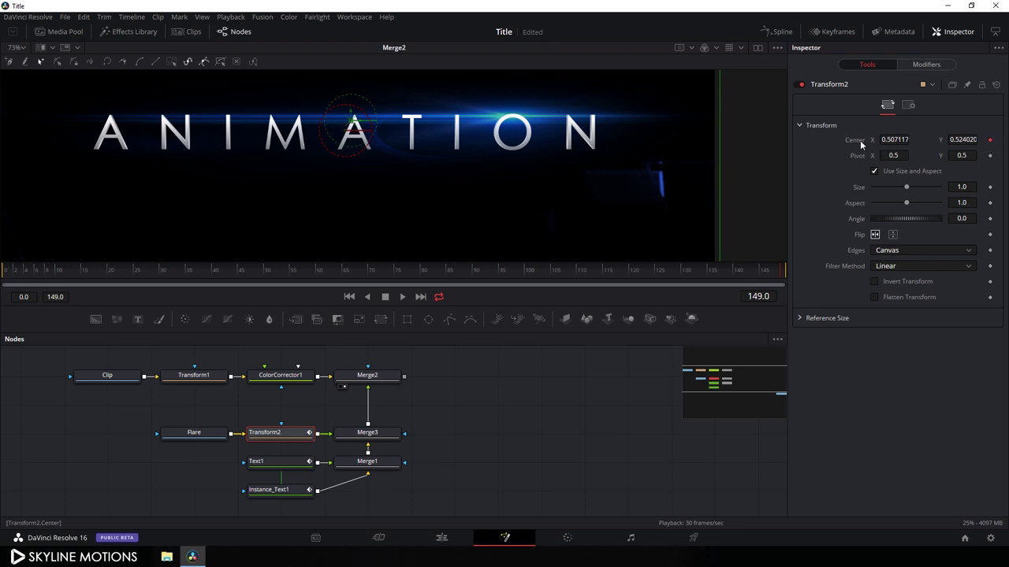
pyautogui.click(434, 274)
pyautogui.moveTo(434, 274); pyautogui.dragTo(0, 293)
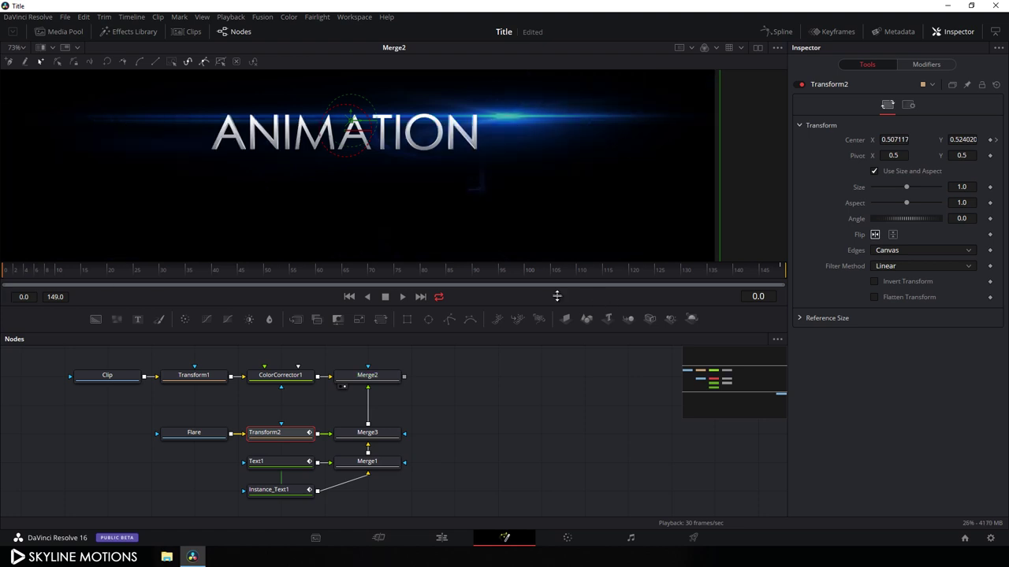
pyautogui.scroll(2, 341, 146)
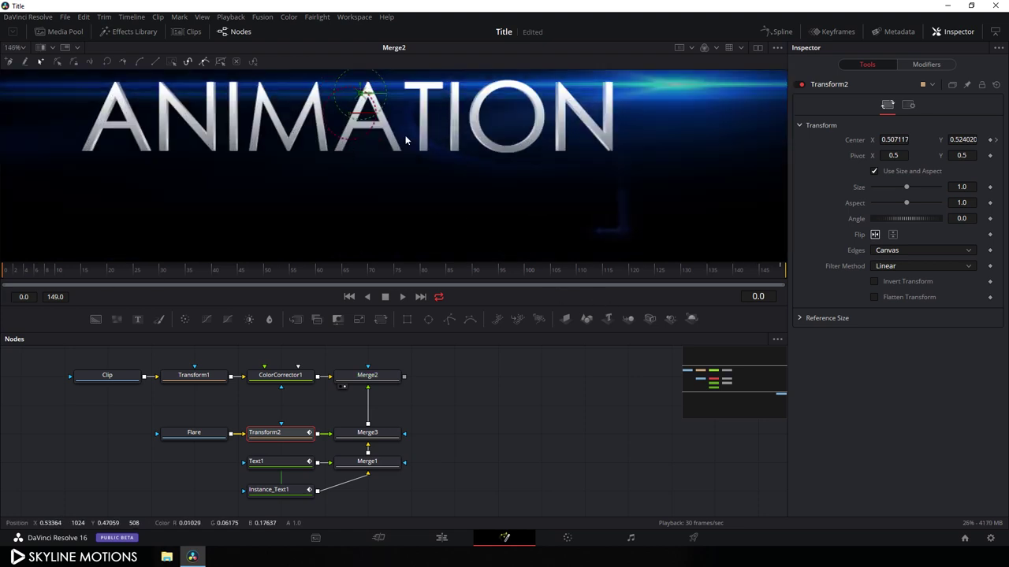
pyautogui.scroll(2, 406, 140)
pyautogui.moveTo(389, 145); pyautogui.dragTo(222, 146)
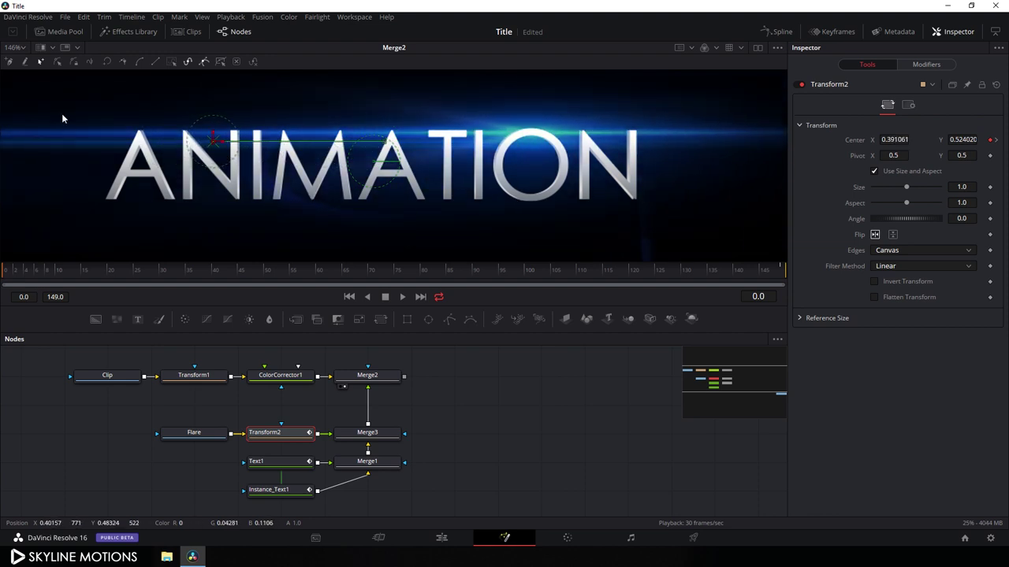
pyautogui.click(26, 50)
# Step: Show the Spline editor full width with Instance_Text1's curves hidden and the curve fitted
pyautogui.click(13, 63)
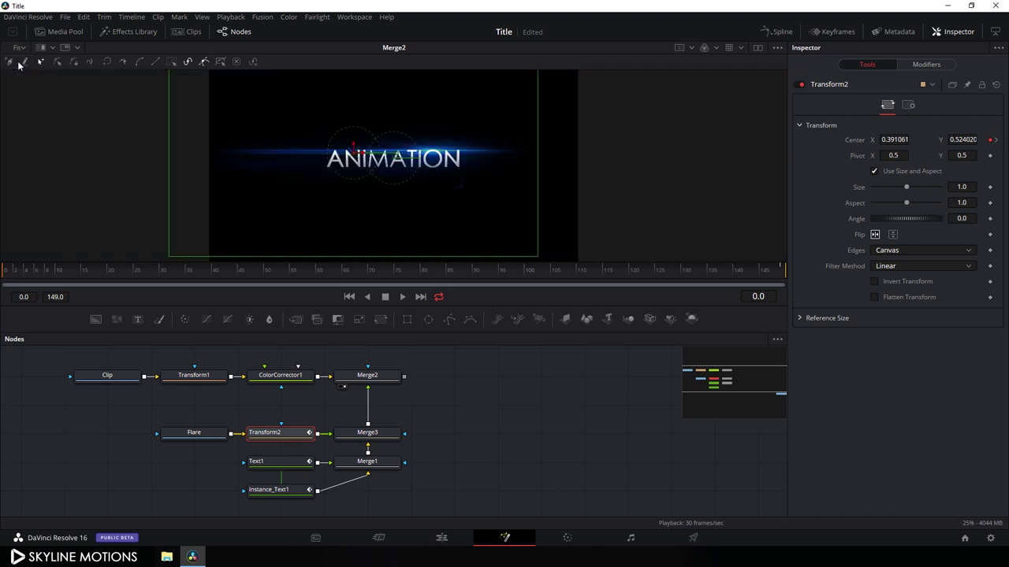
pyautogui.click(774, 32)
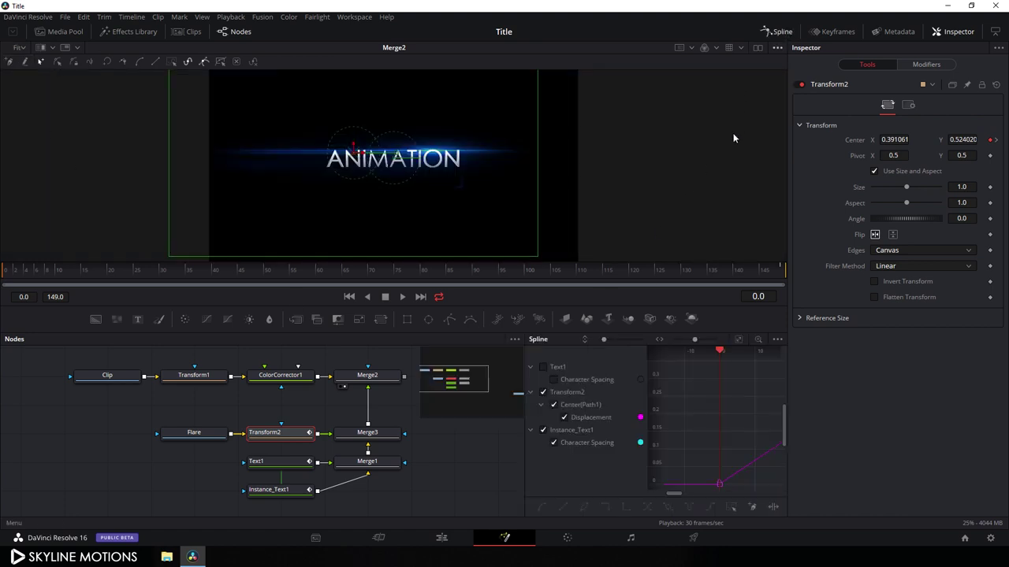
pyautogui.press('F4')
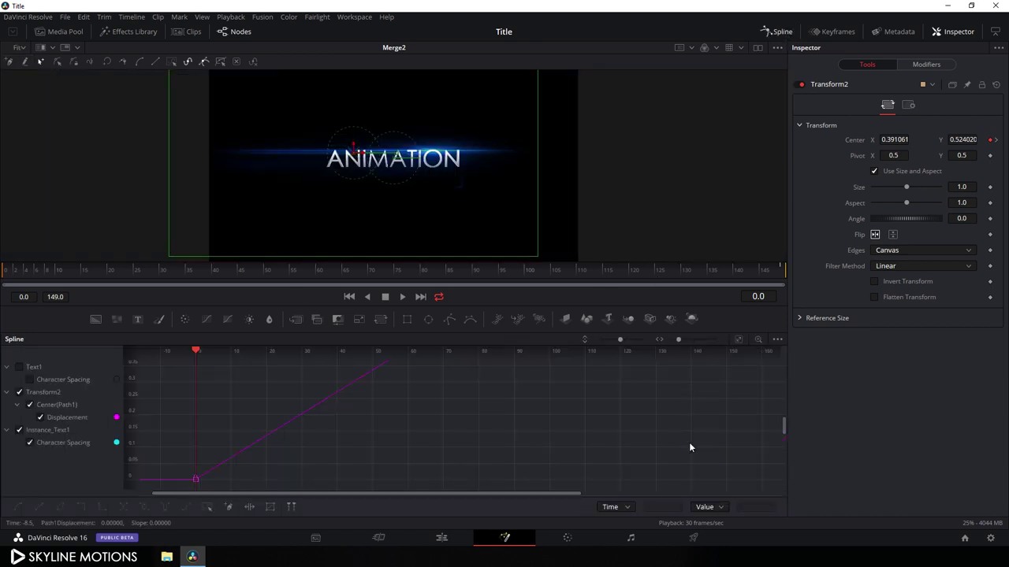
pyautogui.click(20, 430)
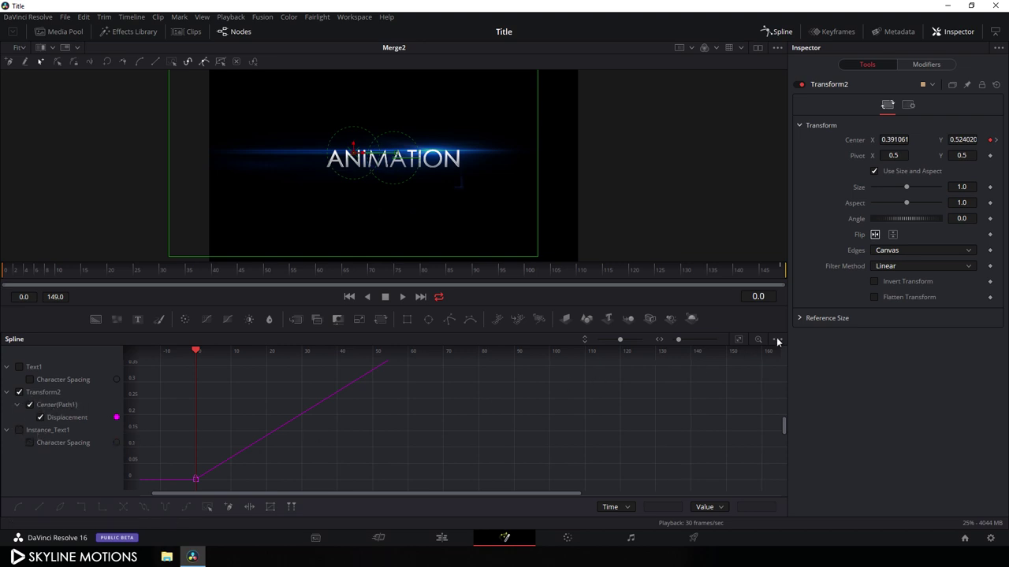
pyautogui.click(738, 340)
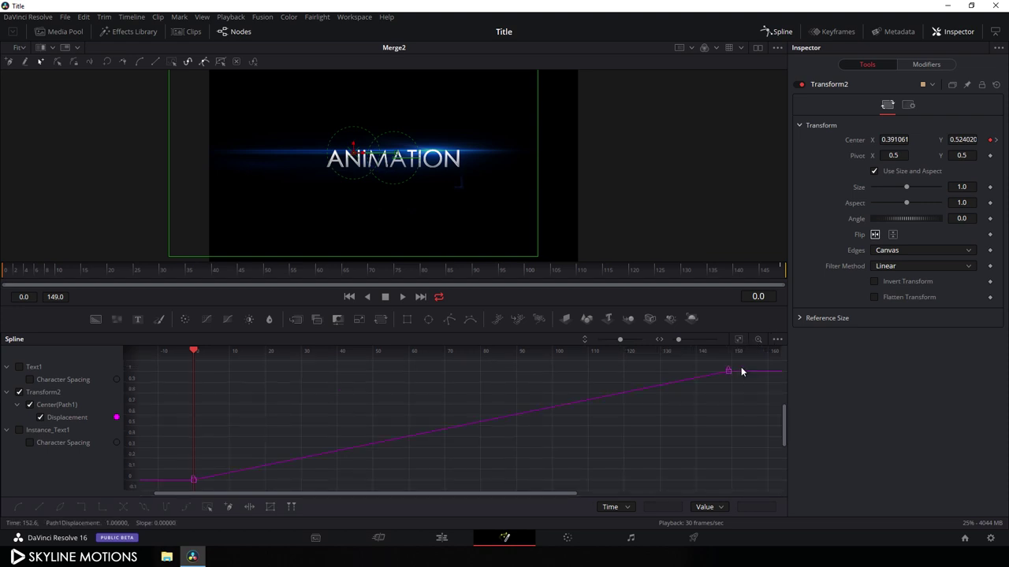
# Step: Smooth the Displacement keys and reshape their handles so the sweep starts fast and settles slowly
pyautogui.moveTo(740, 371); pyautogui.dragTo(183, 489)
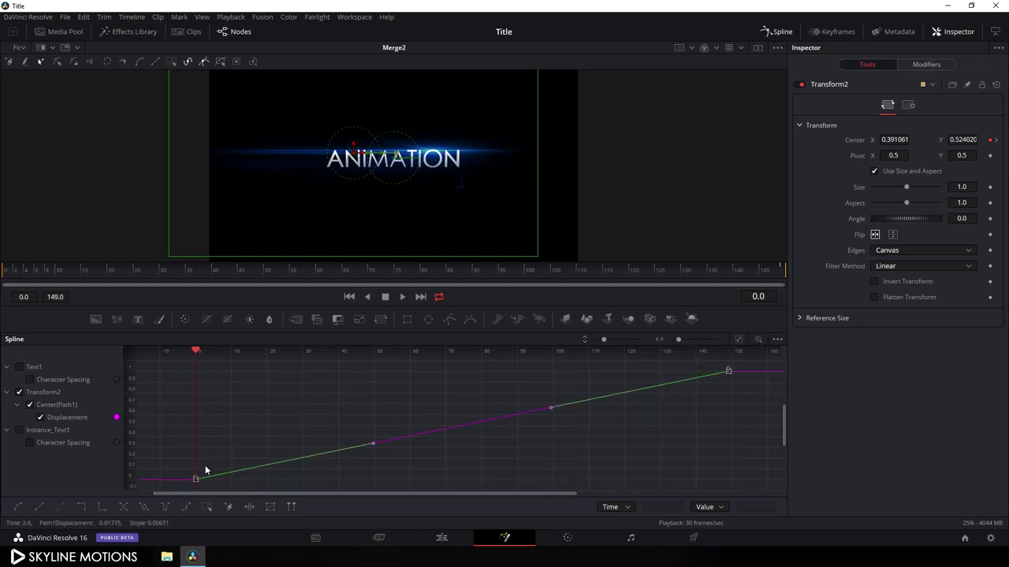
pyautogui.hotkey('shift', 's')
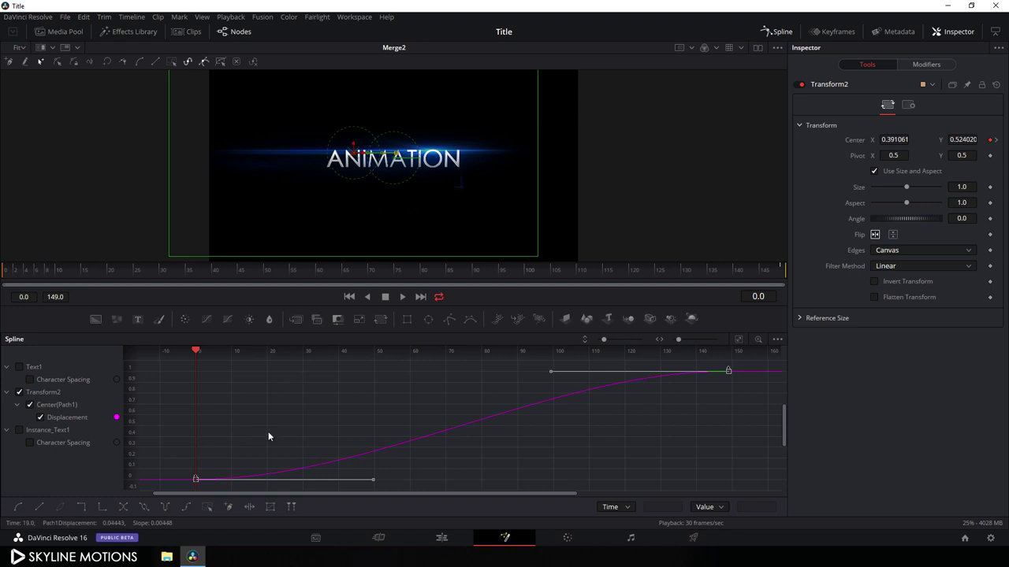
pyautogui.moveTo(549, 374); pyautogui.dragTo(303, 352)
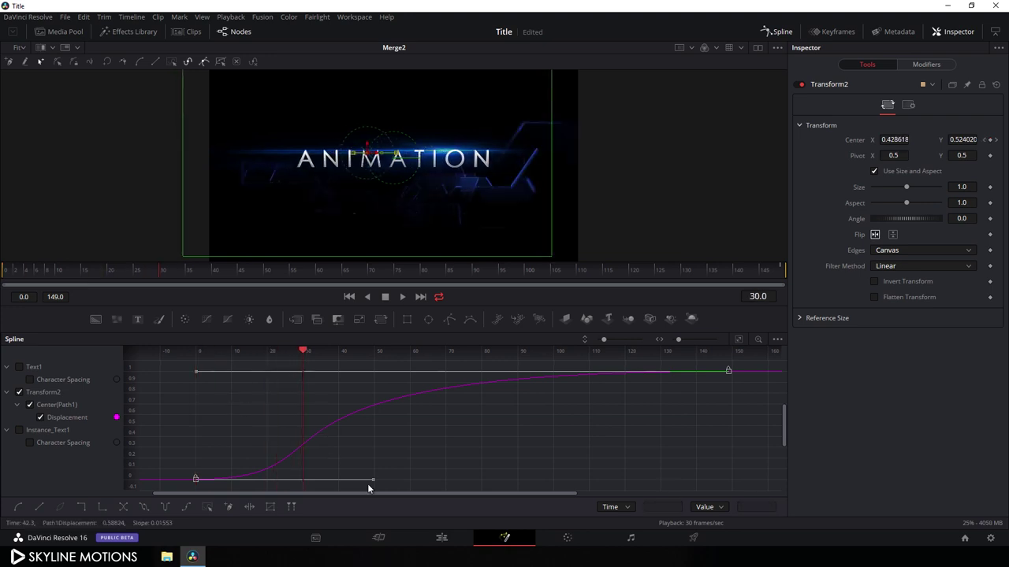
pyautogui.moveTo(371, 480); pyautogui.dragTo(303, 480)
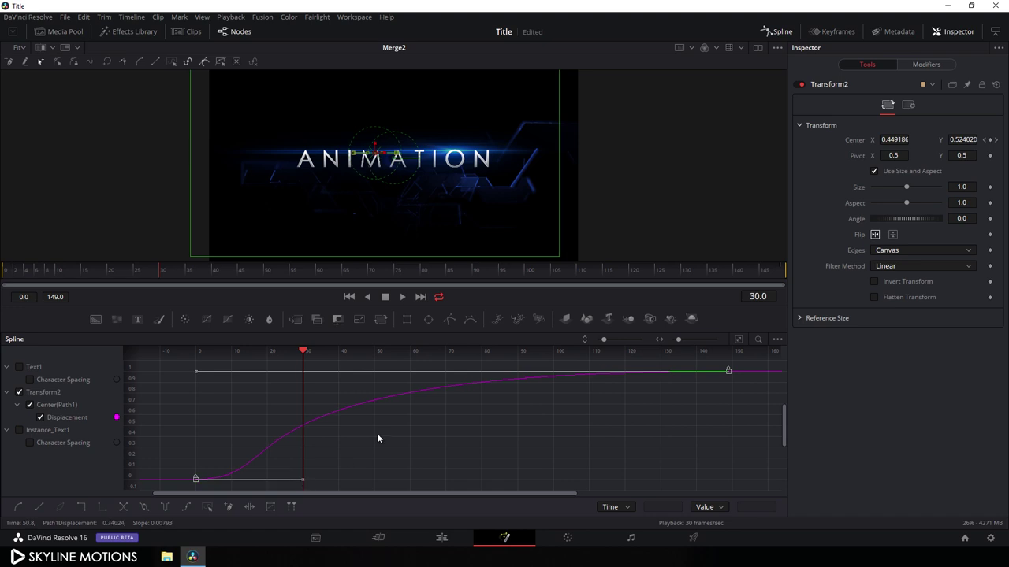
pyautogui.click(235, 32)
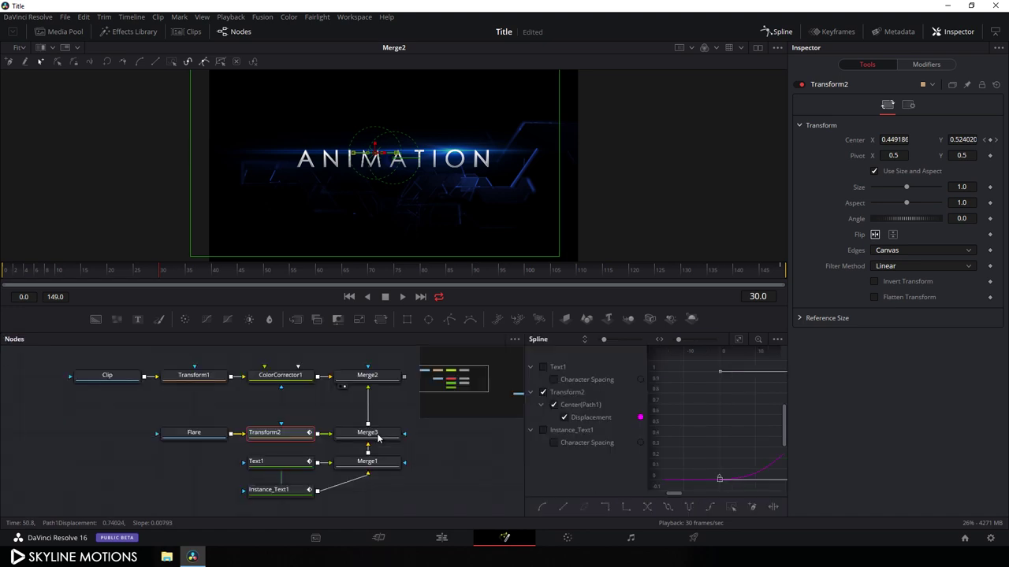
# Step: Insert a new Transform3 node on the link between Merge3 and Merge2
pyautogui.click(770, 33)
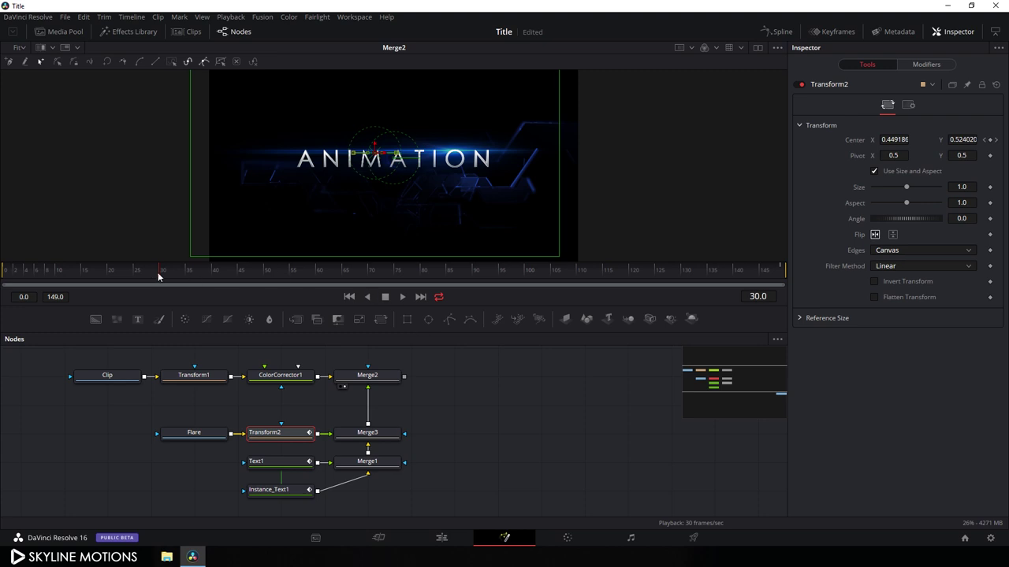
pyautogui.moveTo(158, 276); pyautogui.dragTo(338, 271)
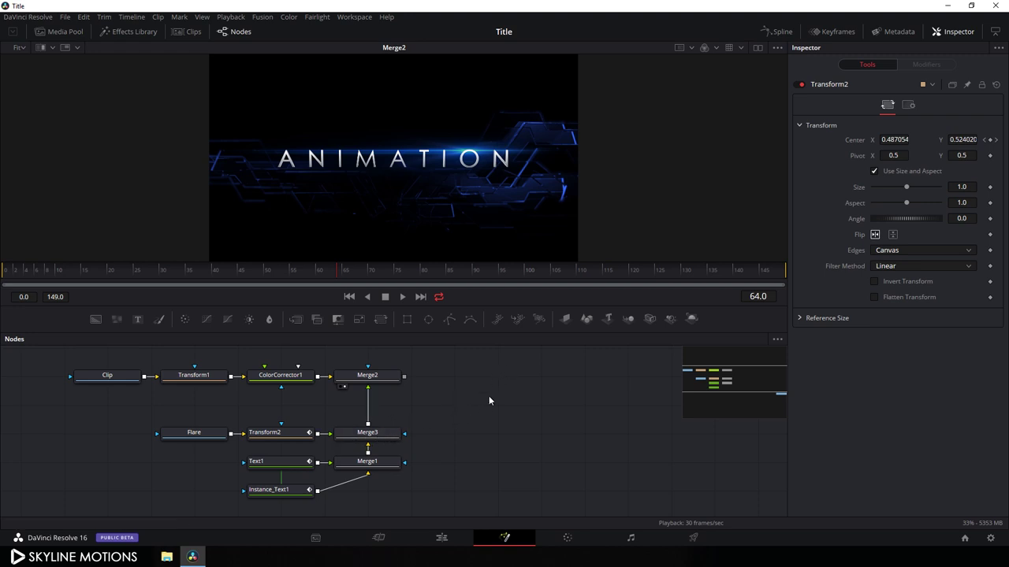
pyautogui.moveTo(381, 319); pyautogui.dragTo(367, 408)
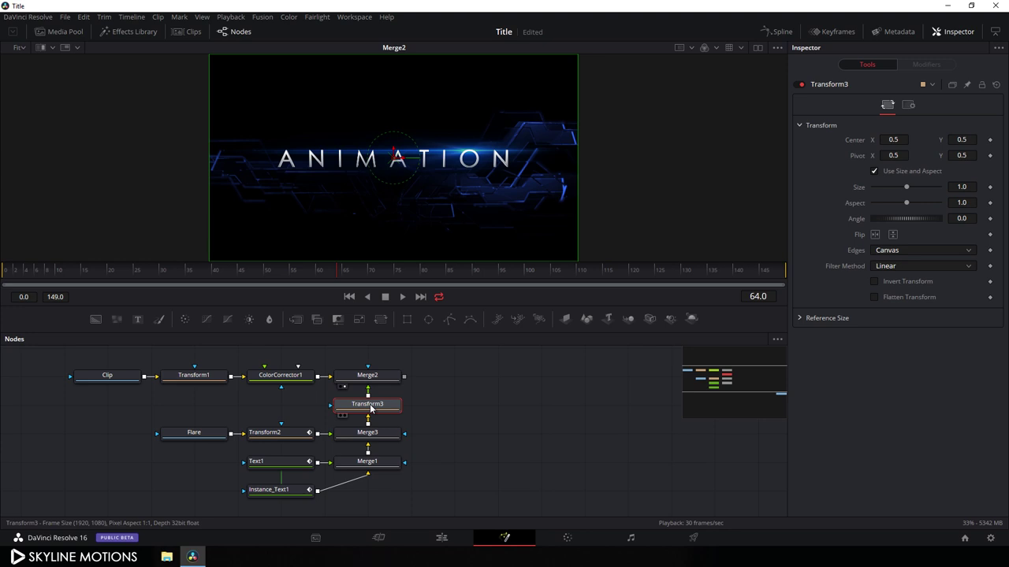
# Step: Keyframe Transform3's Size at 1.0 on frame 30 and 1.25 at frame 0
pyautogui.moveTo(153, 274)
pyautogui.mouseDown()
pyautogui.moveTo(143, 276)
pyautogui.moveTo(176, 276)
pyautogui.moveTo(164, 274)
pyautogui.mouseUp()
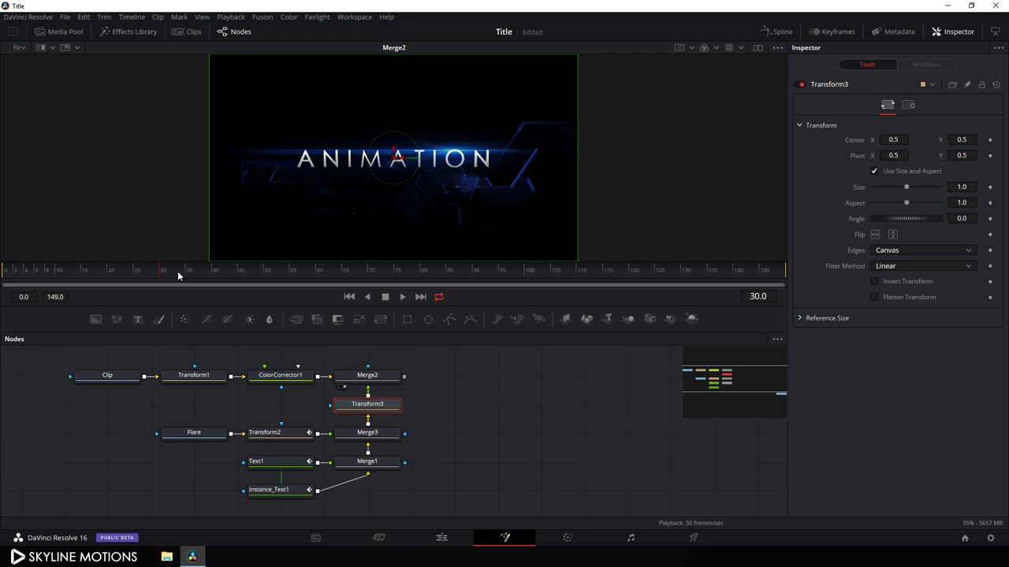
pyautogui.rightClick(860, 193)
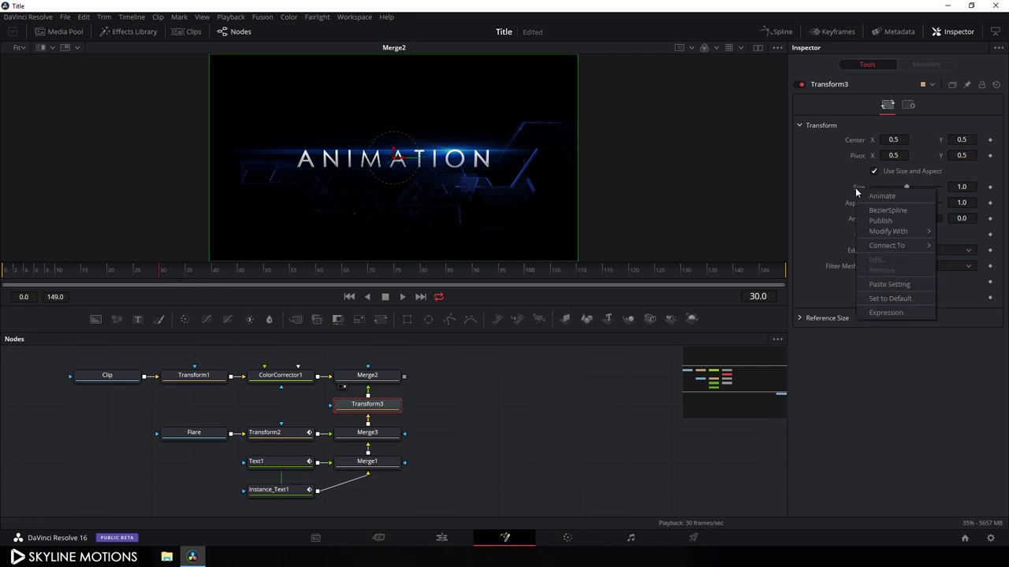
pyautogui.click(874, 196)
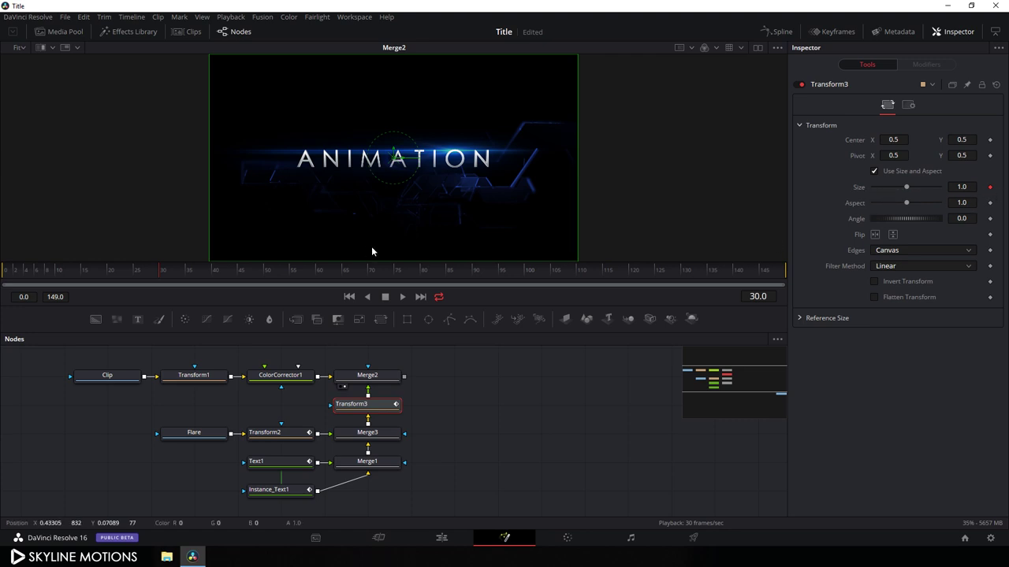
pyautogui.moveTo(159, 276); pyautogui.dragTo(4, 280)
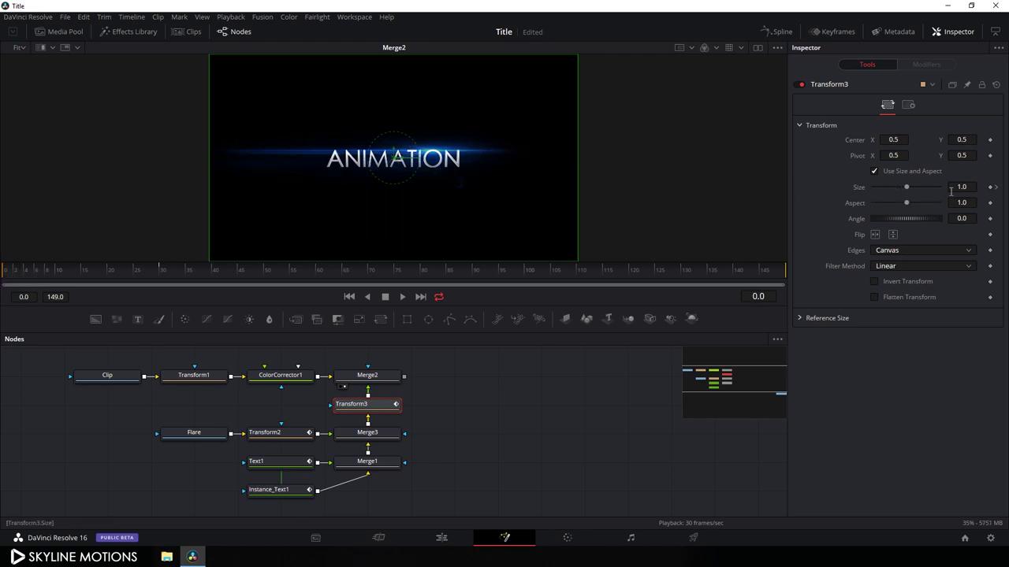
pyautogui.click(959, 187)
pyautogui.write('1.25')
pyautogui.press('Tab')
pyautogui.click(75, 275)
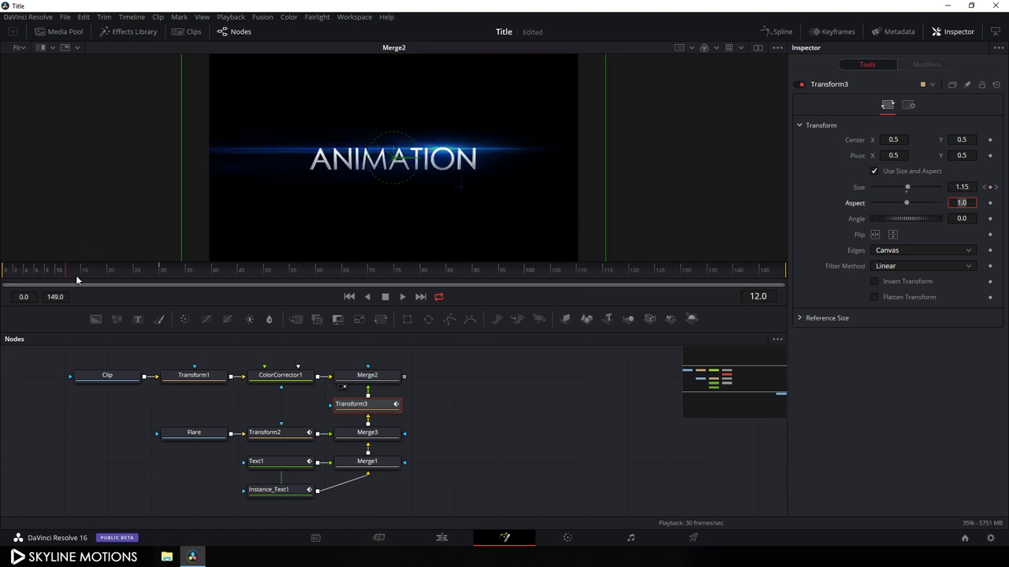
pyautogui.moveTo(76, 275); pyautogui.dragTo(197, 279)
# Step: Smooth Transform3's two Size keyframes and pull the last handle left so it settles gently into 1.0
pyautogui.click(779, 31)
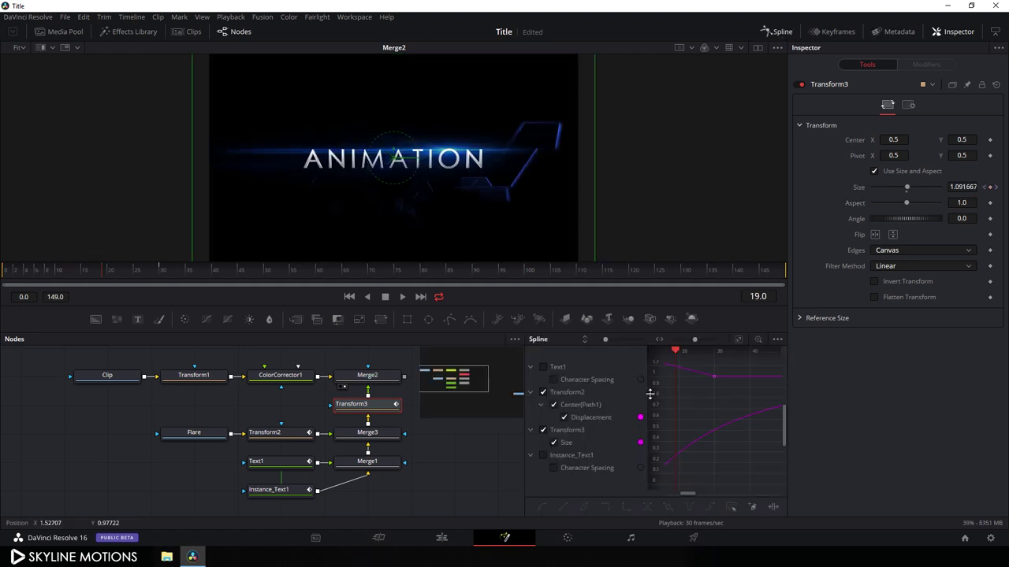
pyautogui.press('F4')
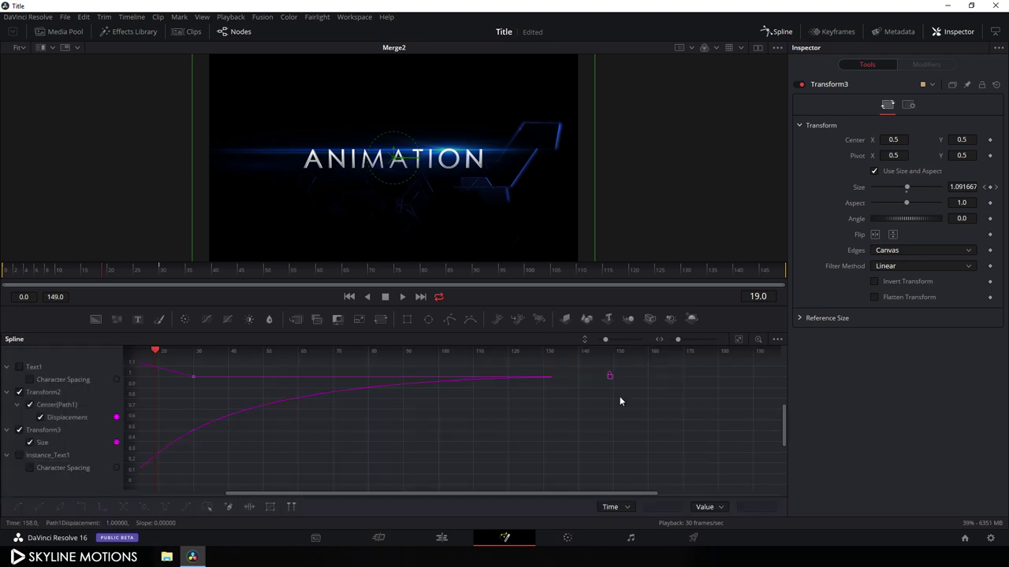
pyautogui.click(19, 394)
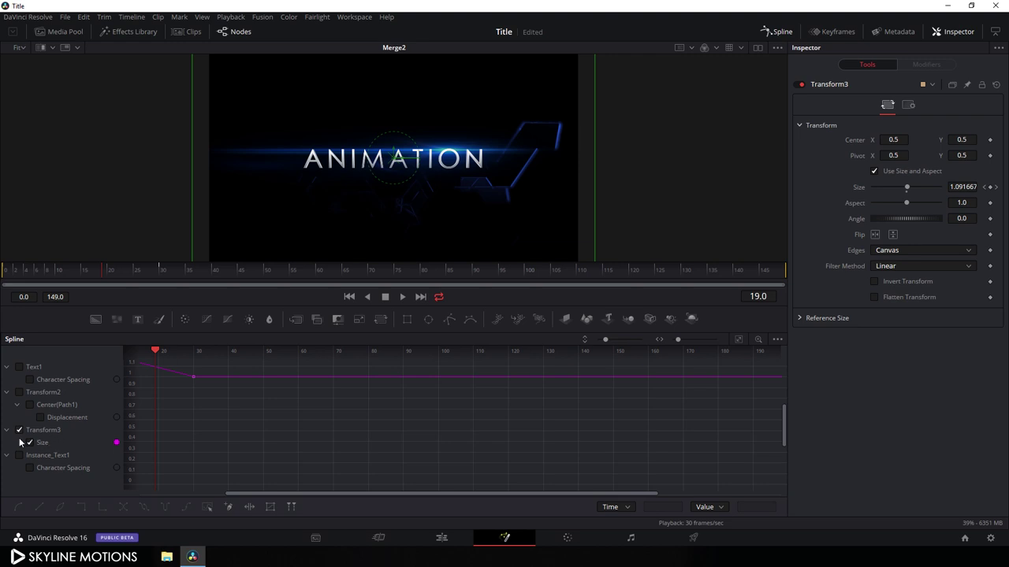
pyautogui.click(738, 339)
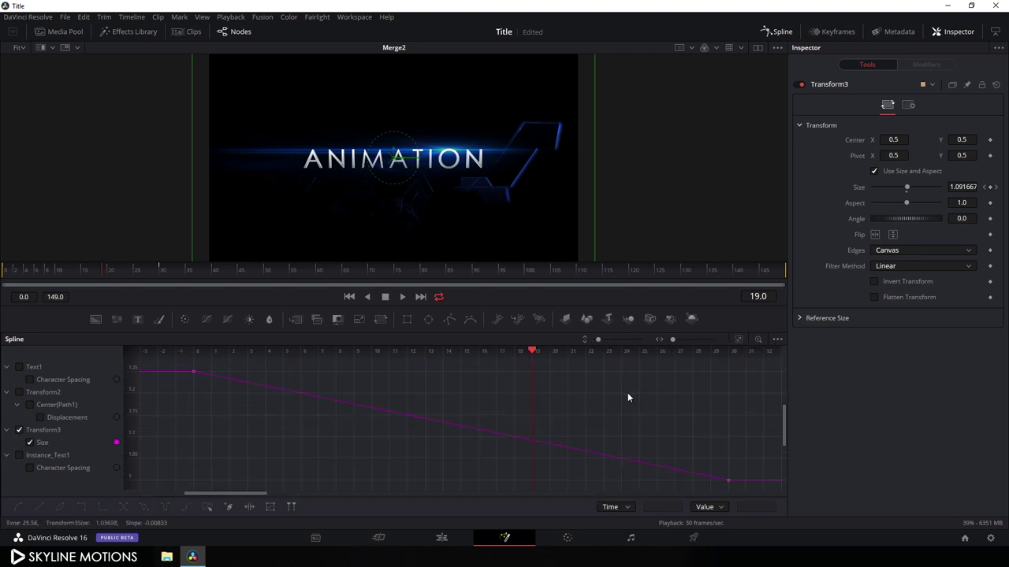
pyautogui.moveTo(183, 368); pyautogui.dragTo(729, 487)
pyautogui.press('s')
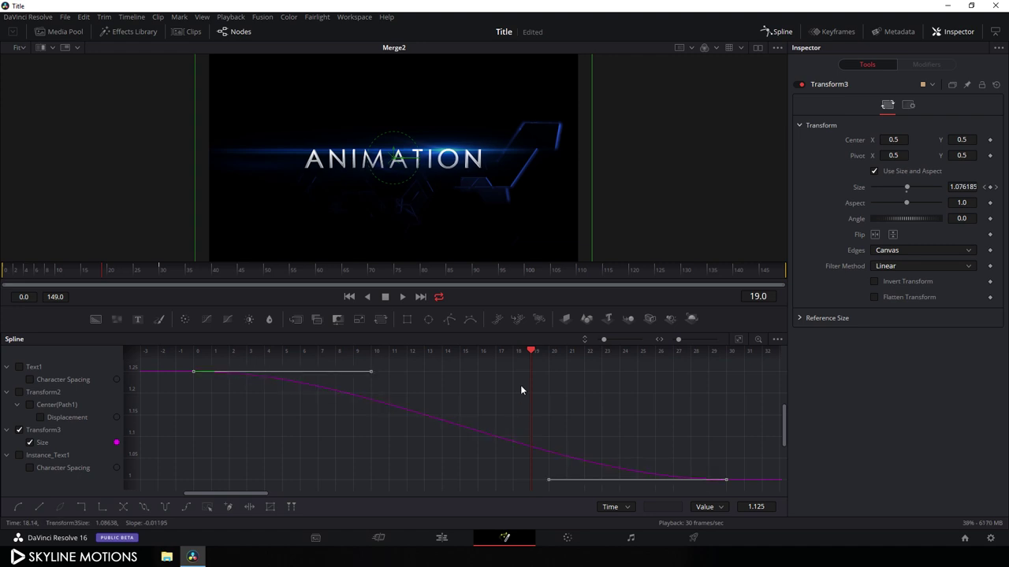
pyautogui.moveTo(533, 352); pyautogui.dragTo(194, 353)
pyautogui.moveTo(547, 482); pyautogui.dragTo(191, 484)
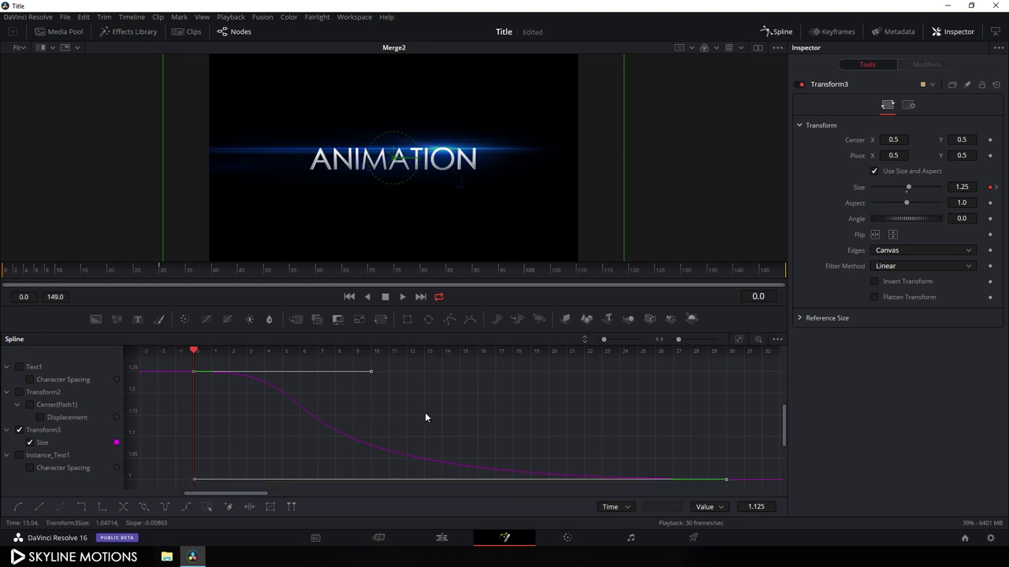
pyautogui.hotkey('shift', '1')
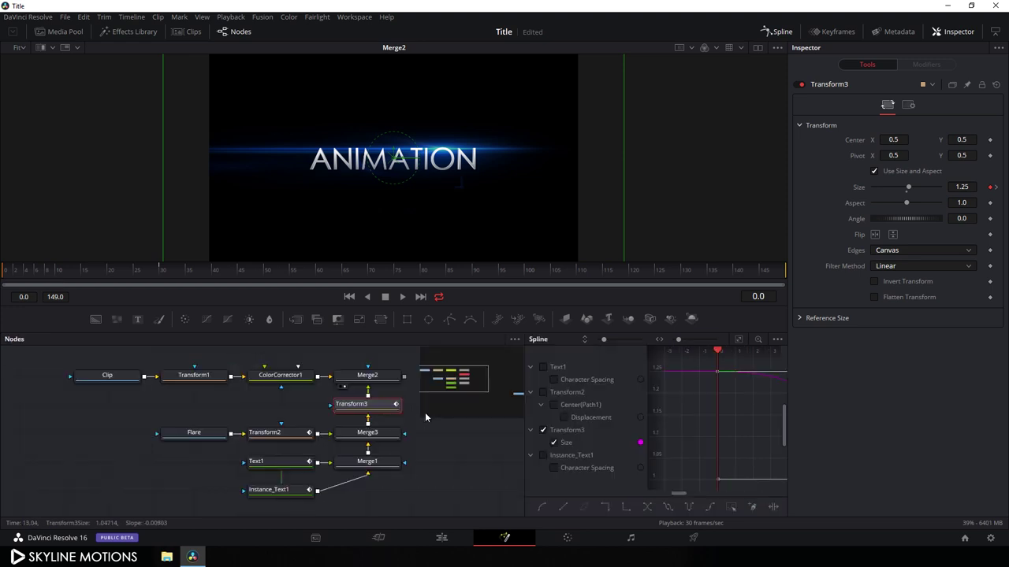
# Step: Keyframe Merge2's Blend at frame 15
pyautogui.click(775, 35)
pyautogui.click(482, 427)
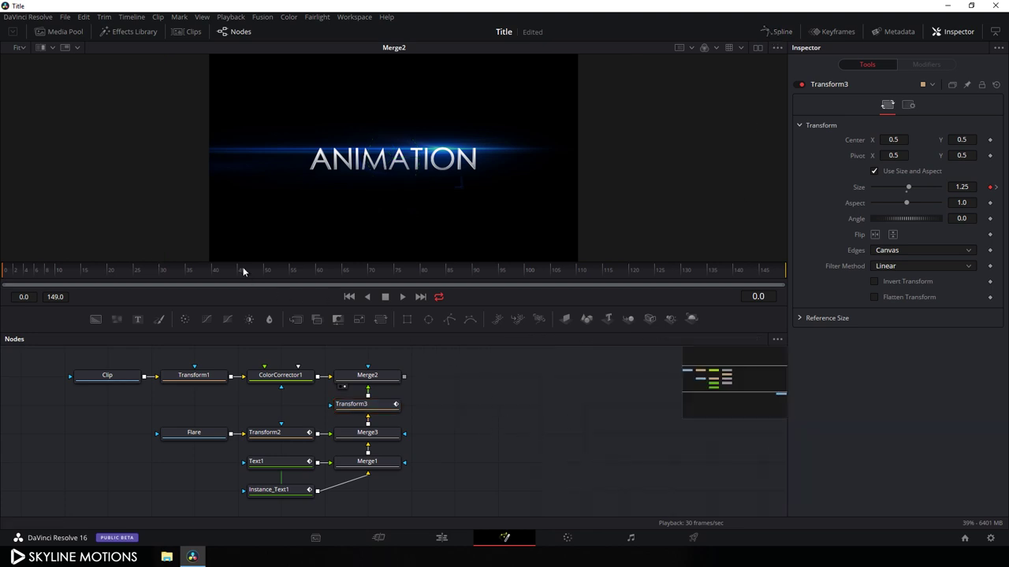
pyautogui.moveTo(243, 272); pyautogui.dragTo(141, 272)
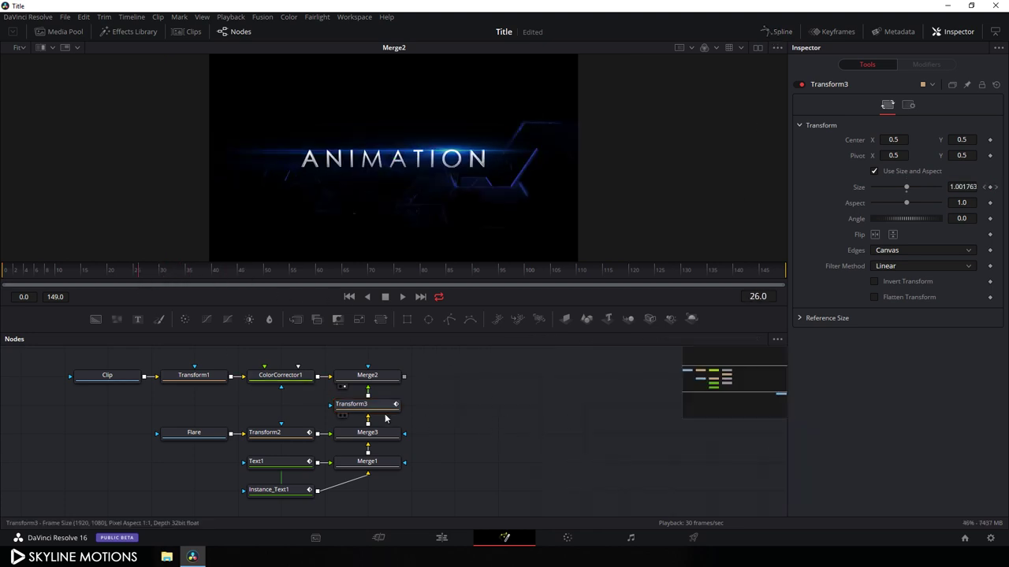
pyautogui.click(374, 378)
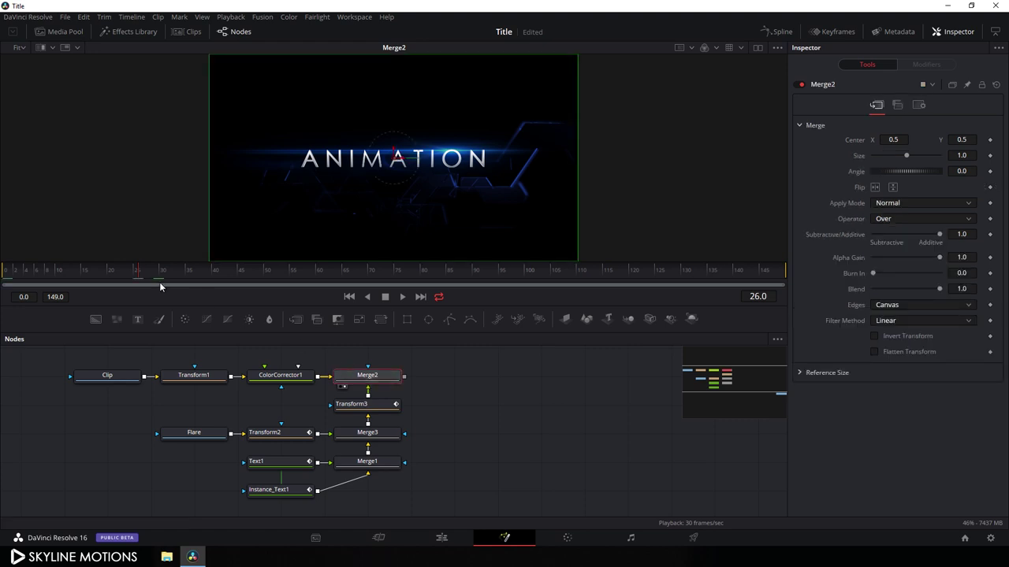
pyautogui.moveTo(133, 272); pyautogui.dragTo(98, 274)
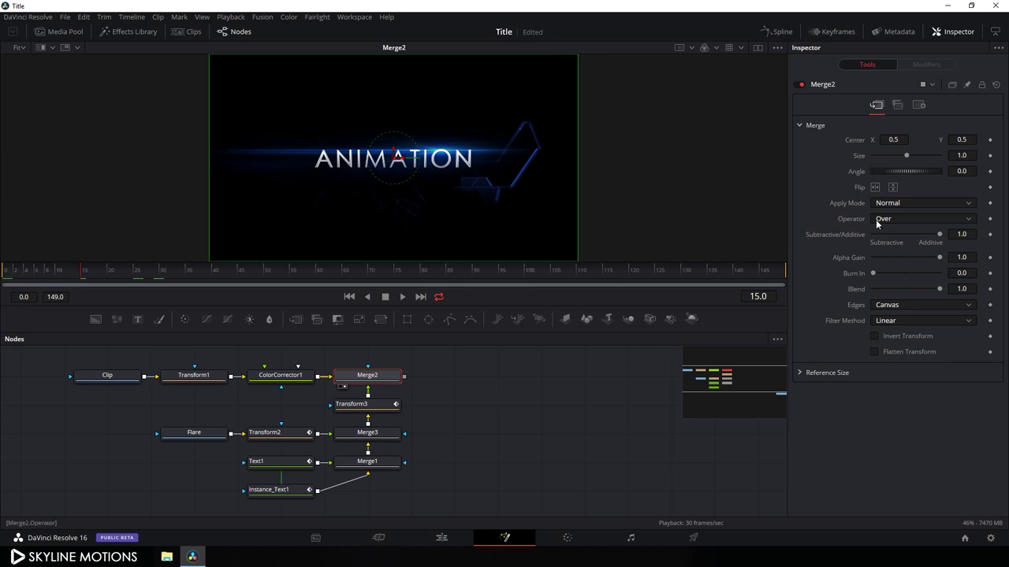
pyautogui.rightClick(857, 290)
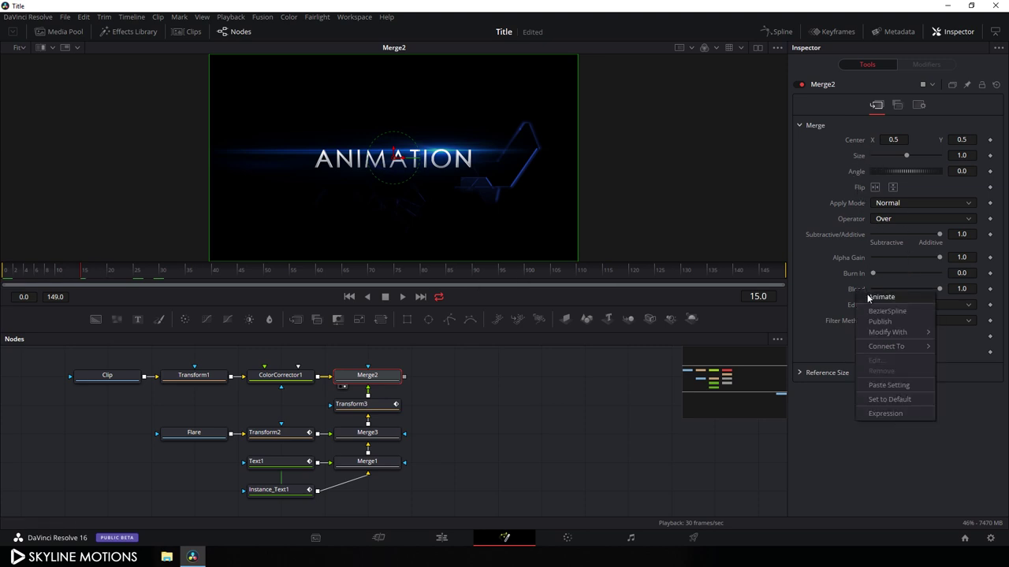
pyautogui.click(869, 298)
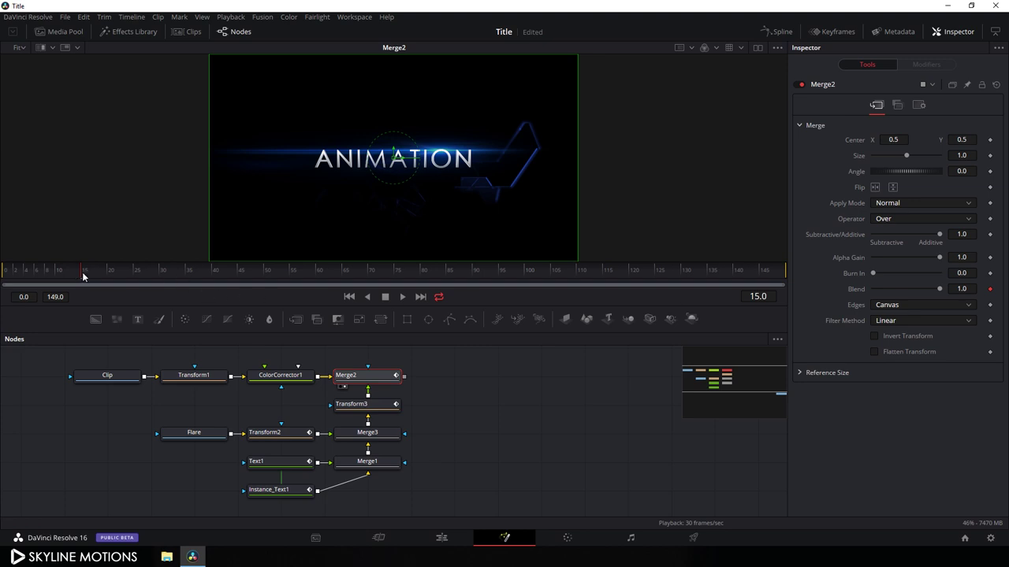
# Step: Set Merge2's Blend to 0 at frame 0, then add a Color Corrector node
pyautogui.moveTo(82, 276); pyautogui.dragTo(3, 279)
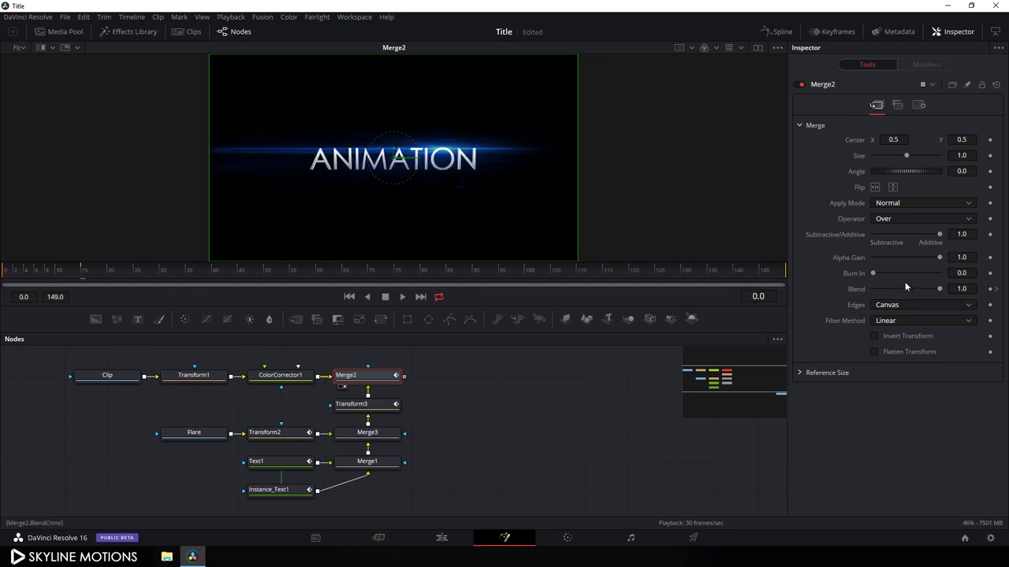
pyautogui.moveTo(937, 289); pyautogui.dragTo(860, 292)
pyautogui.moveTo(26, 274); pyautogui.dragTo(253, 270)
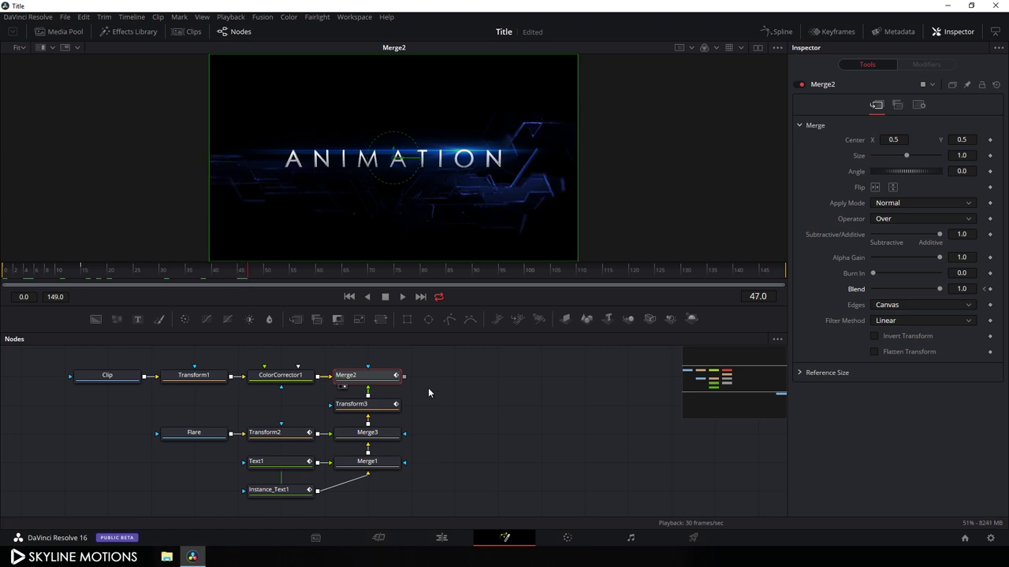
pyautogui.click(453, 384)
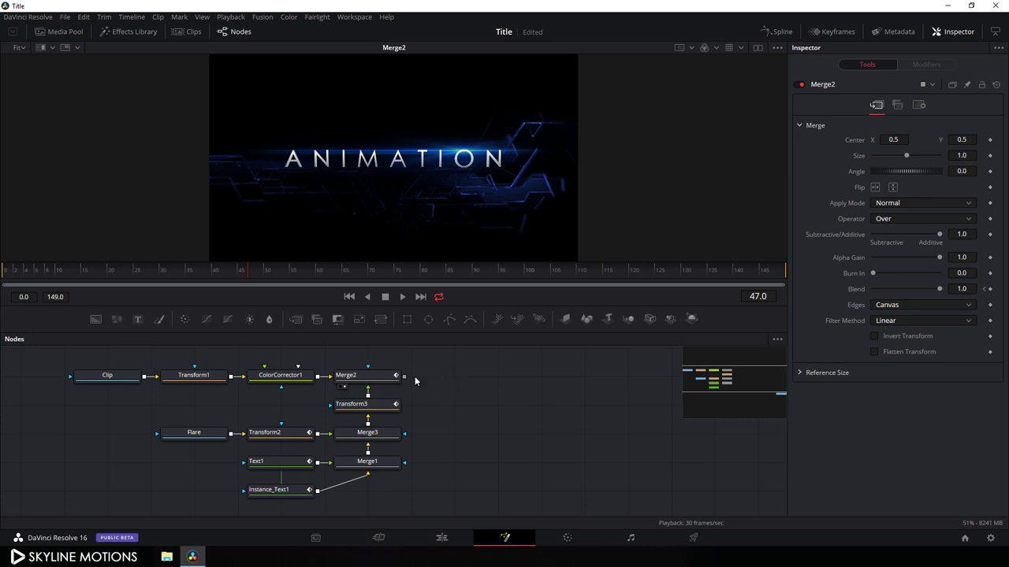
pyautogui.click(185, 319)
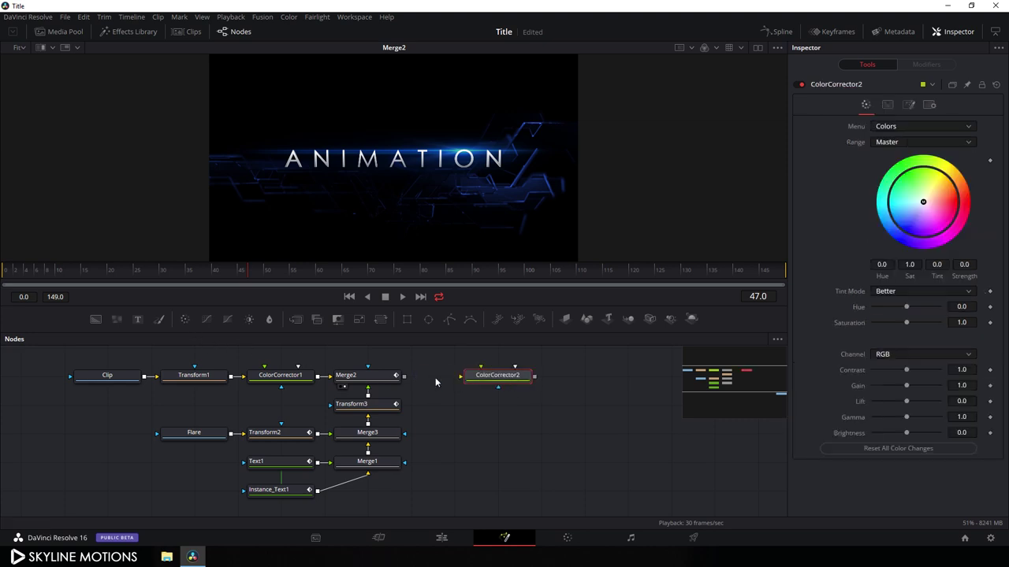
# Step: Feed Merge2 into ColorCorrector2, view it, and set Tint -0.4 with Strength 0.4
pyautogui.moveTo(405, 378); pyautogui.dragTo(483, 384)
pyautogui.press('1')
pyautogui.moveTo(924, 203); pyautogui.dragTo(911, 225)
pyautogui.moveTo(908, 225); pyautogui.dragTo(906, 220)
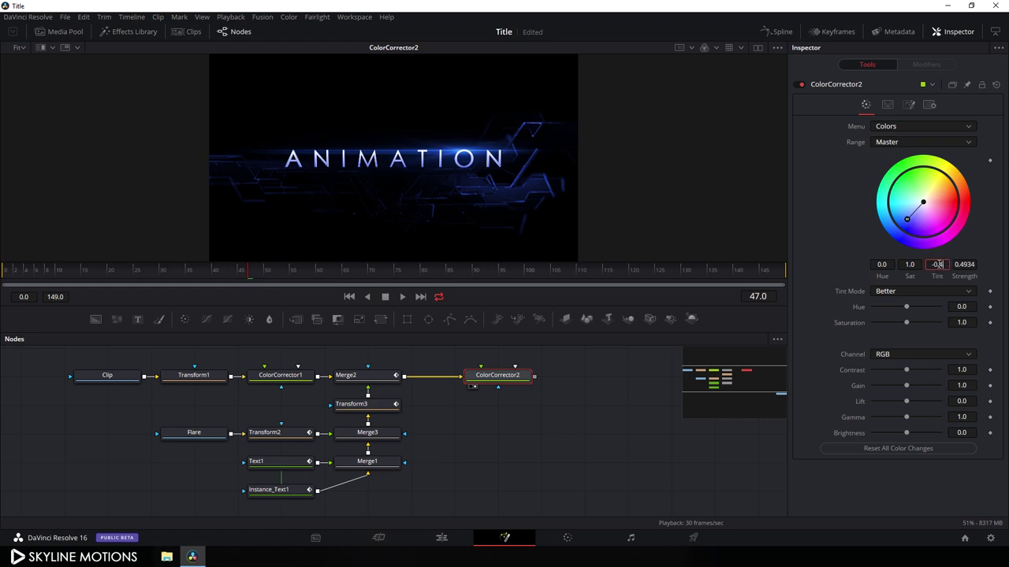
pyautogui.write('-0.4')
pyautogui.press('Tab')
pyautogui.write('0.4')
pyautogui.press('Tab')
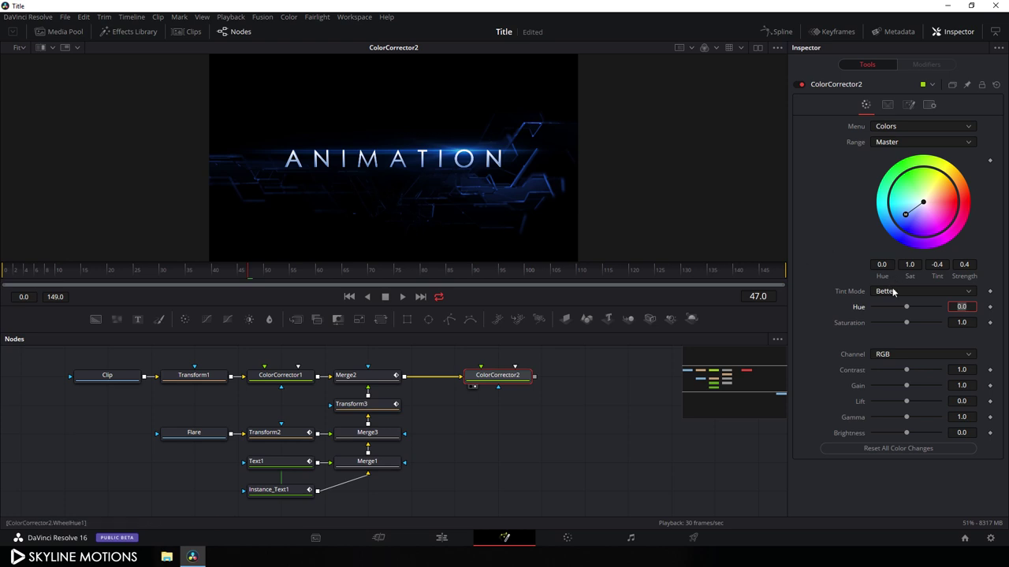
# Step: Lower Saturation to 0.8 and raise Contrast to 1.05, then review the graded frames
pyautogui.click(908, 325)
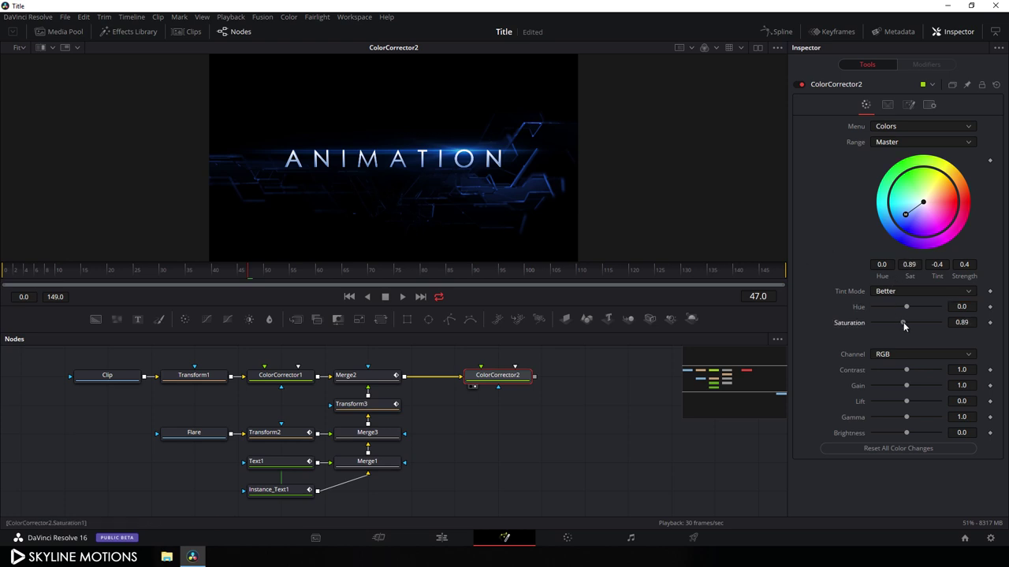
pyautogui.moveTo(903, 323); pyautogui.dragTo(899, 323)
pyautogui.moveTo(906, 372); pyautogui.dragTo(918, 375)
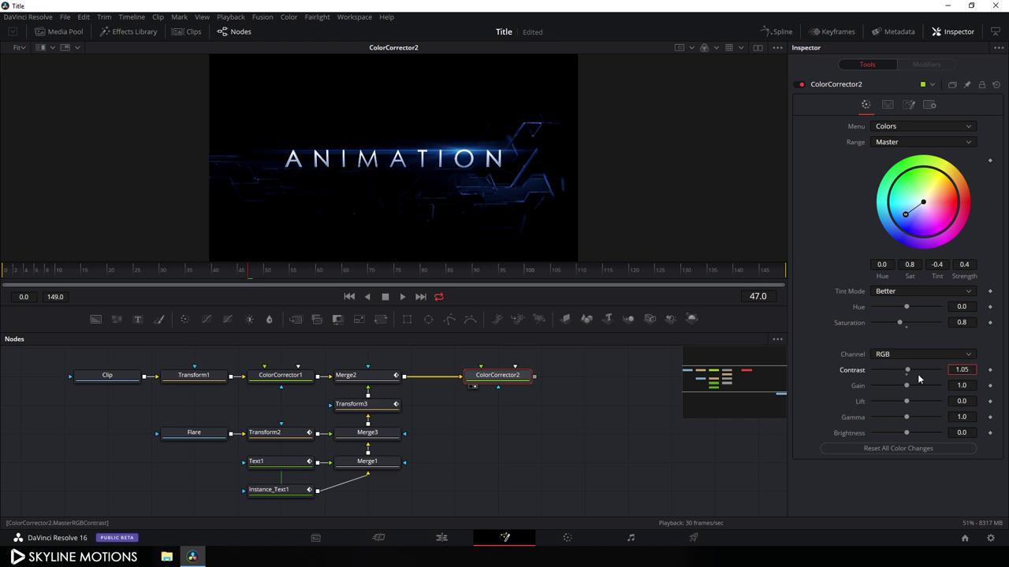
pyautogui.press('Tab')
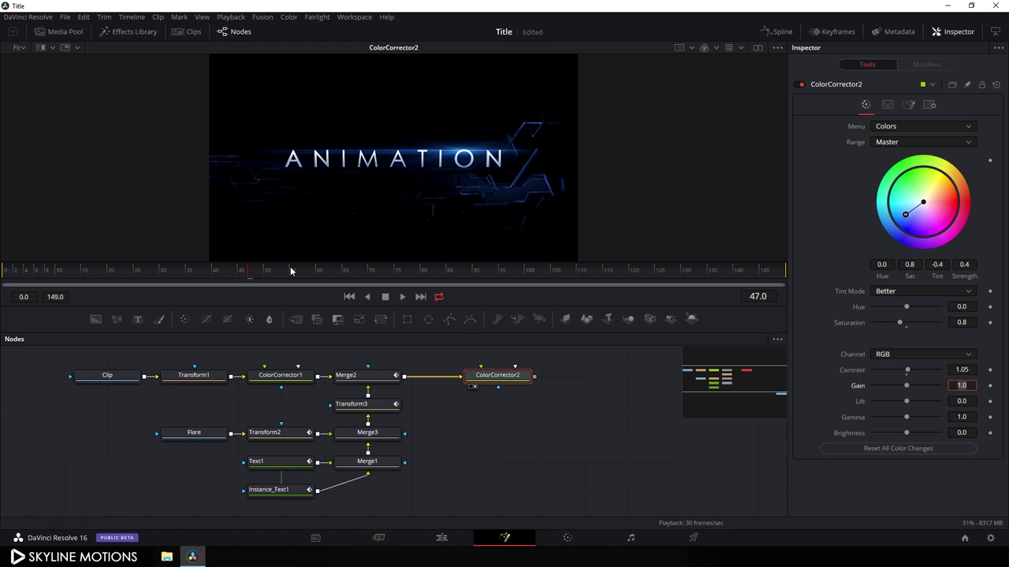
pyautogui.moveTo(290, 270); pyautogui.dragTo(444, 272)
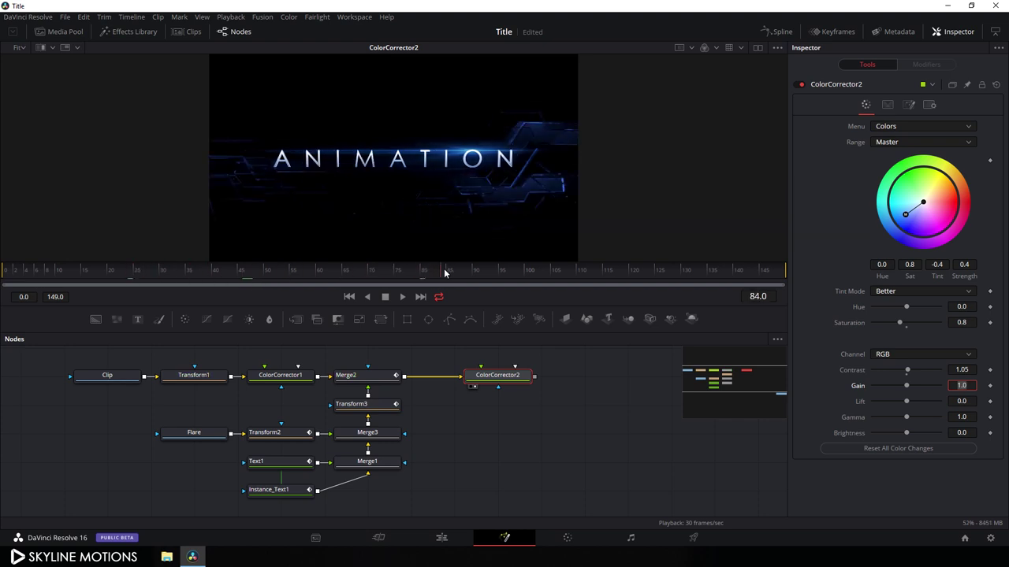
pyautogui.moveTo(595, 429); pyautogui.dragTo(501, 396)
# Step: Connect ColorCorrector2's output to MediaOut1 and switch to the Edit page
pyautogui.moveTo(638, 478); pyautogui.dragTo(502, 402)
pyautogui.scroll(3, 538, 457)
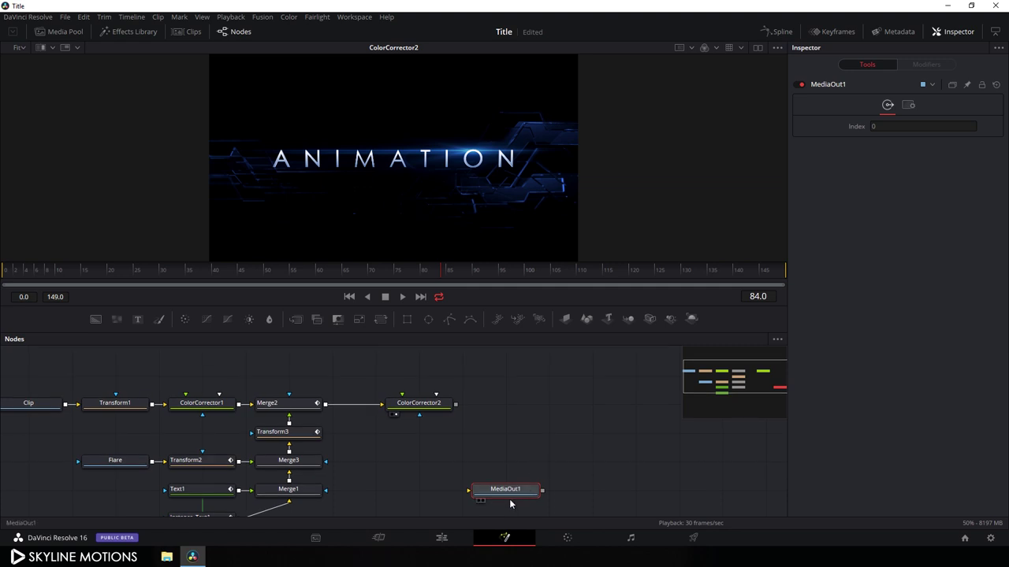
pyautogui.moveTo(488, 490); pyautogui.dragTo(524, 408)
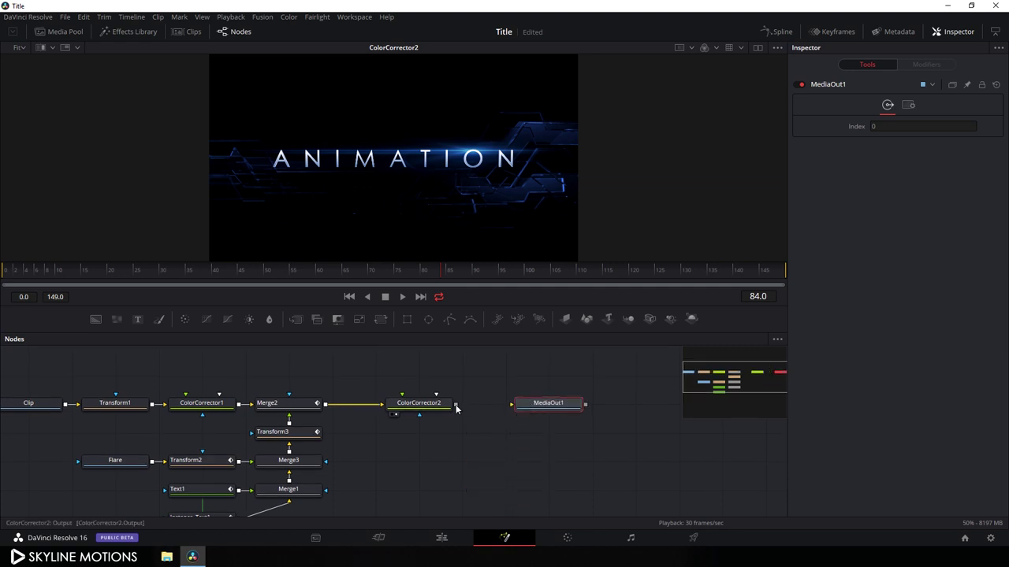
pyautogui.moveTo(455, 405); pyautogui.dragTo(533, 405)
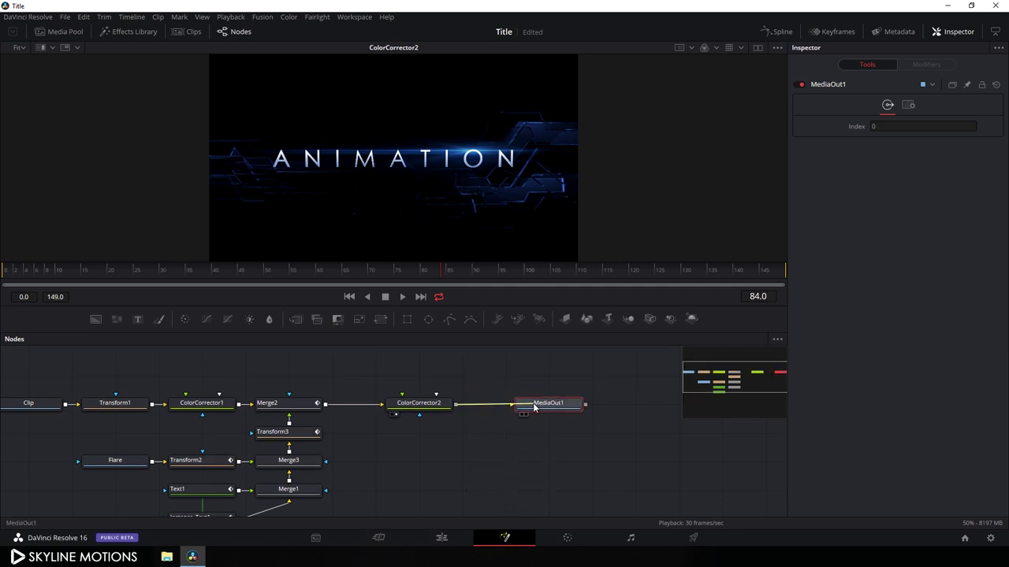
pyautogui.click(442, 538)
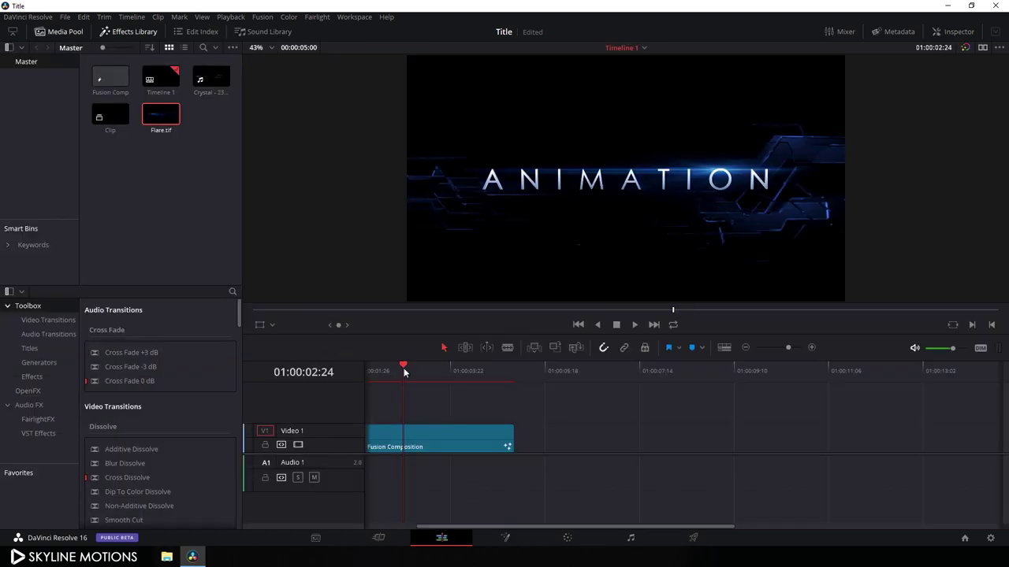
# Step: Enlarge the Edit page viewer and play the finished ANIMATION composition from the start
pyautogui.moveTo(405, 372); pyautogui.dragTo(357, 363)
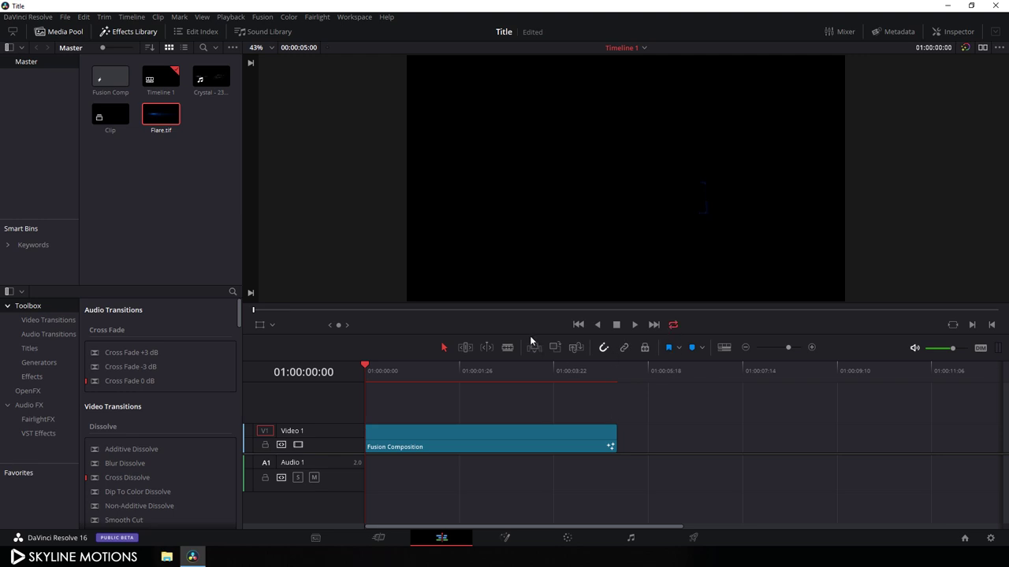
pyautogui.moveTo(528, 334); pyautogui.dragTo(540, 398)
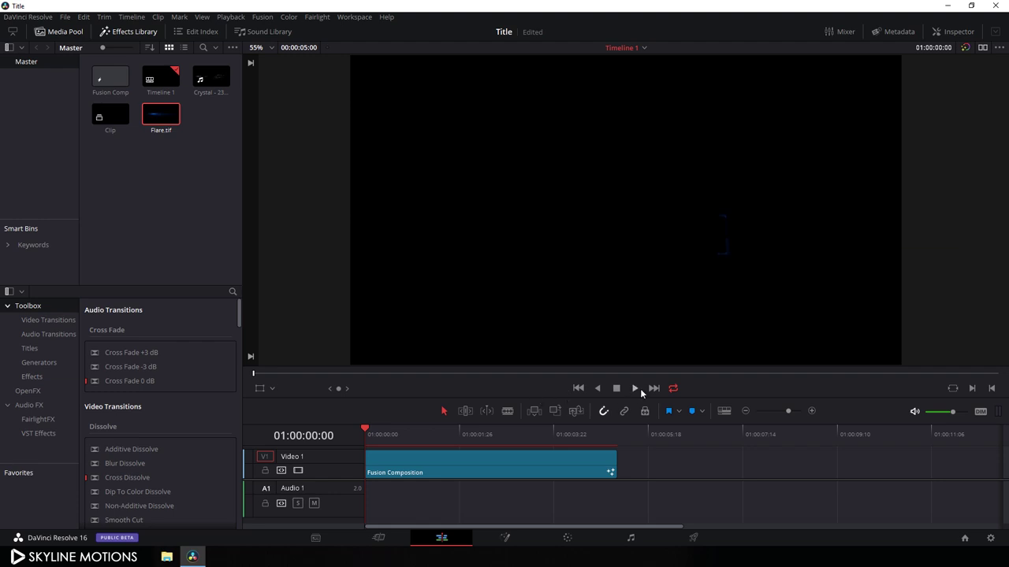
pyautogui.click(635, 389)
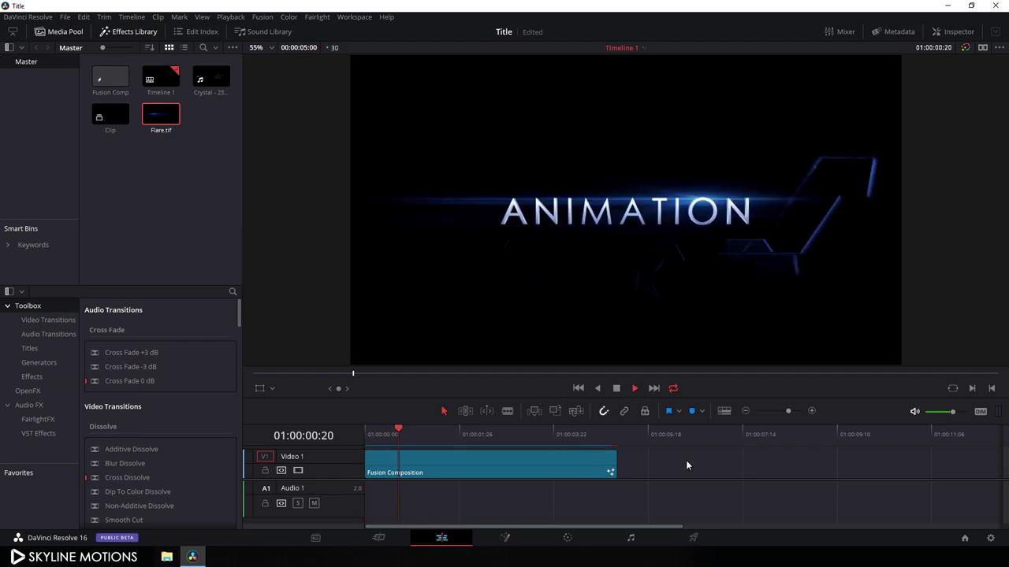